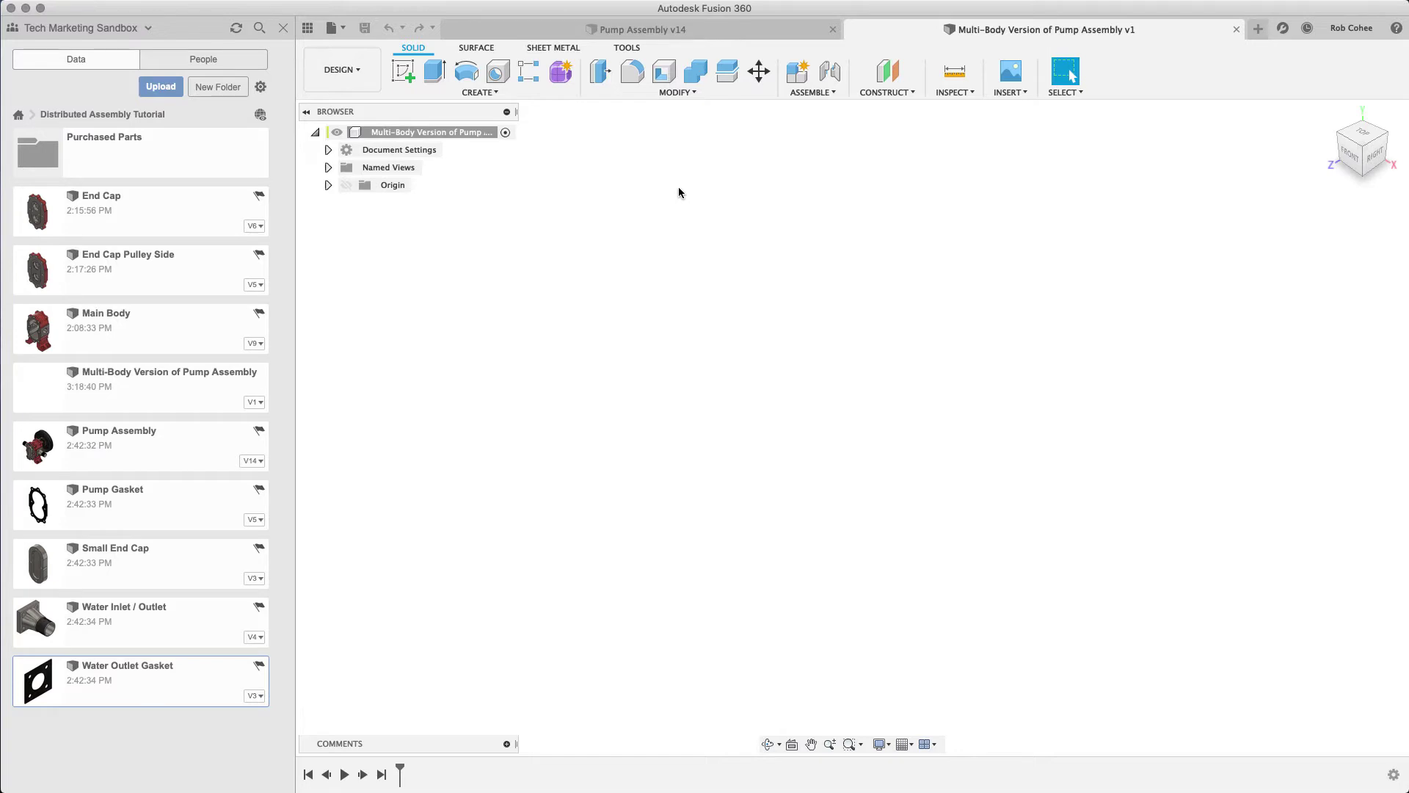
Create an empty, activated component named Main Body under the root assembly
{"action": "left_click", "coordinate": [480, 92]}
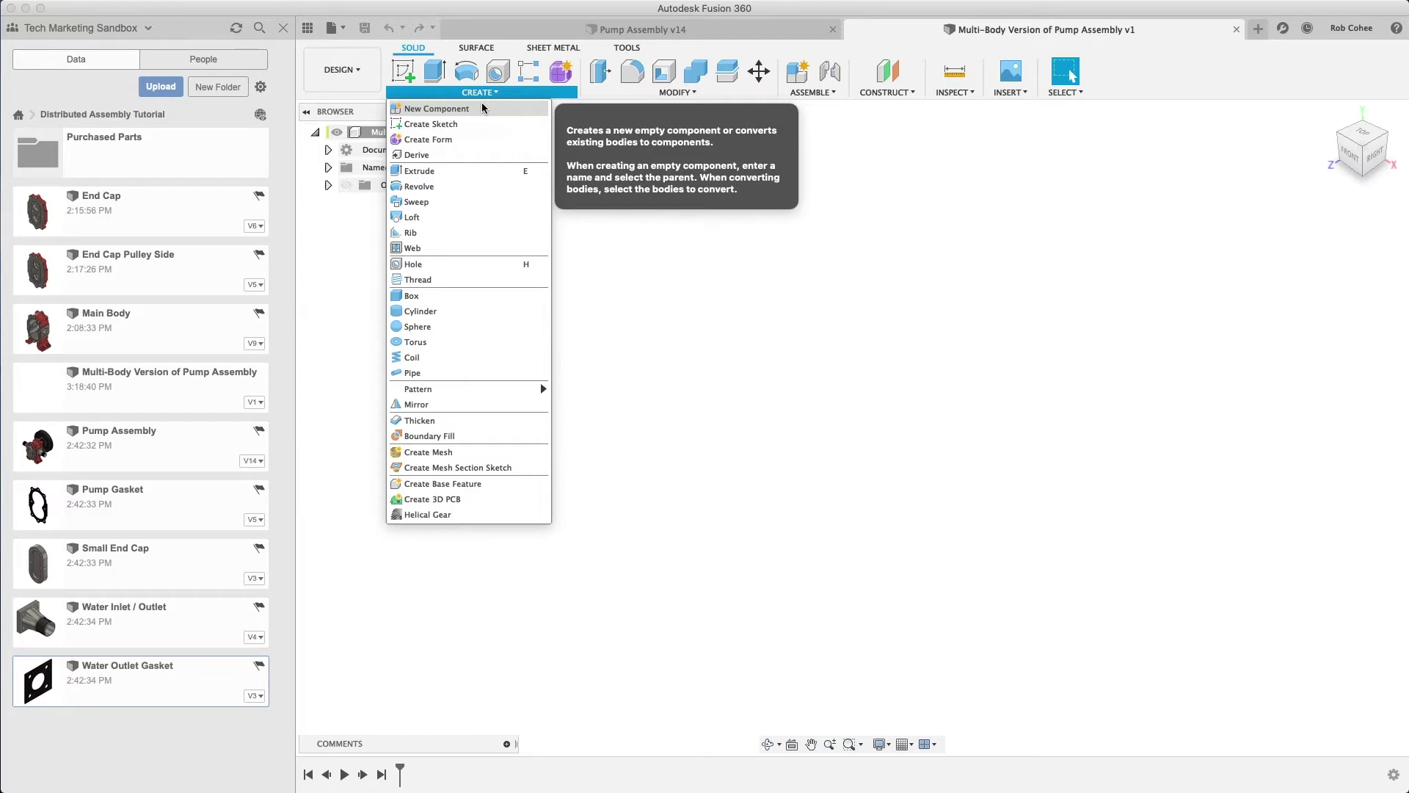
{"action": "left_click", "coordinate": [483, 108]}
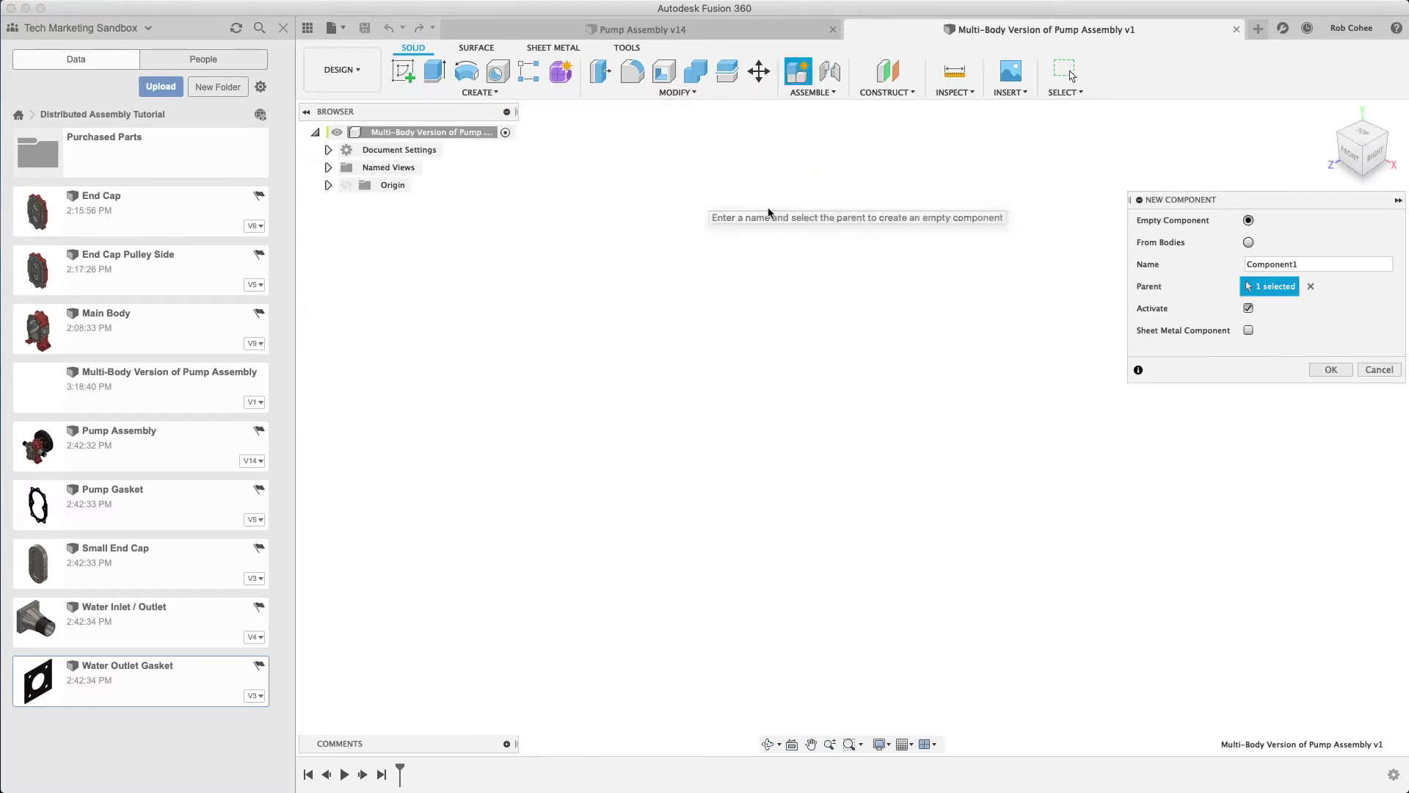
{"action": "left_click", "coordinate": [1323, 266]}
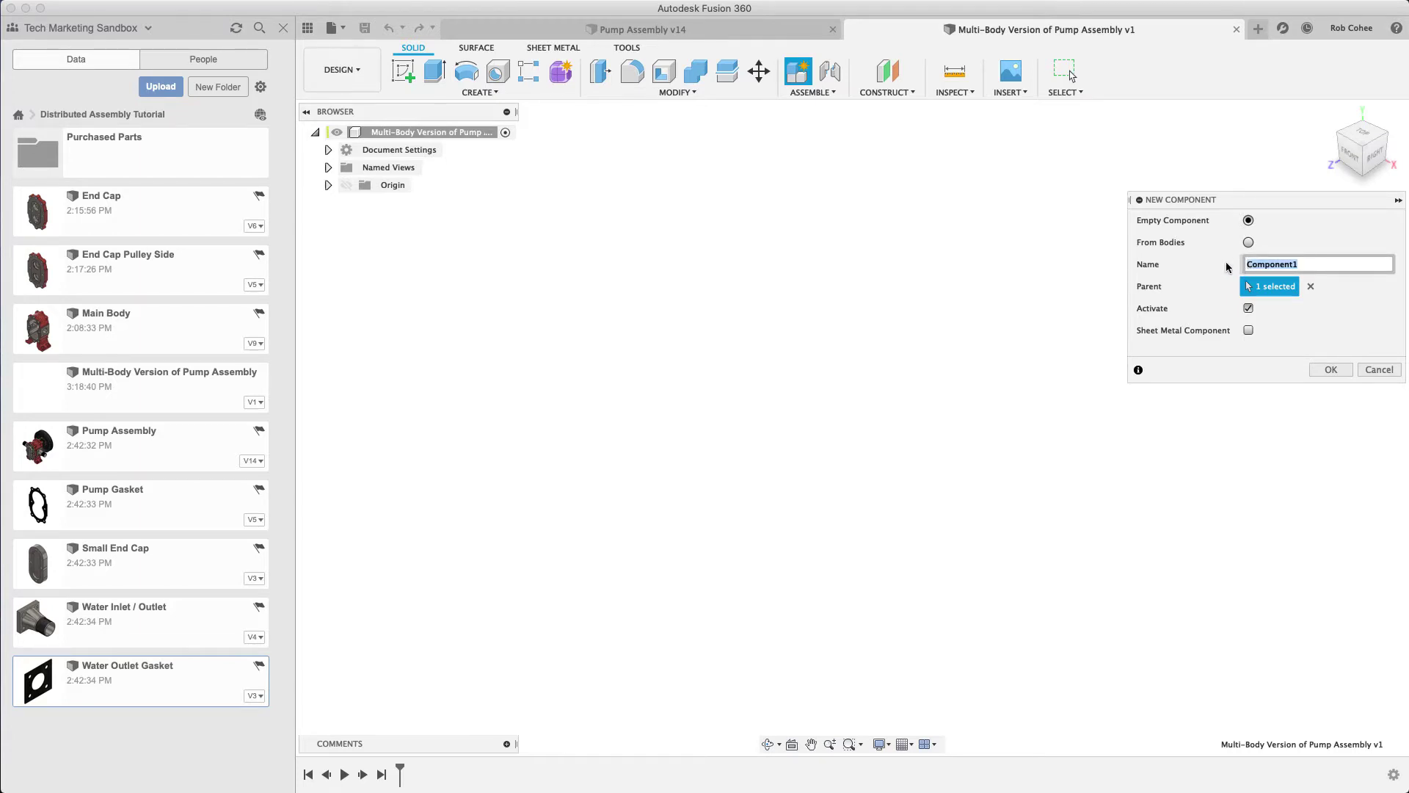
{"action": "type", "text": "Main Body"}
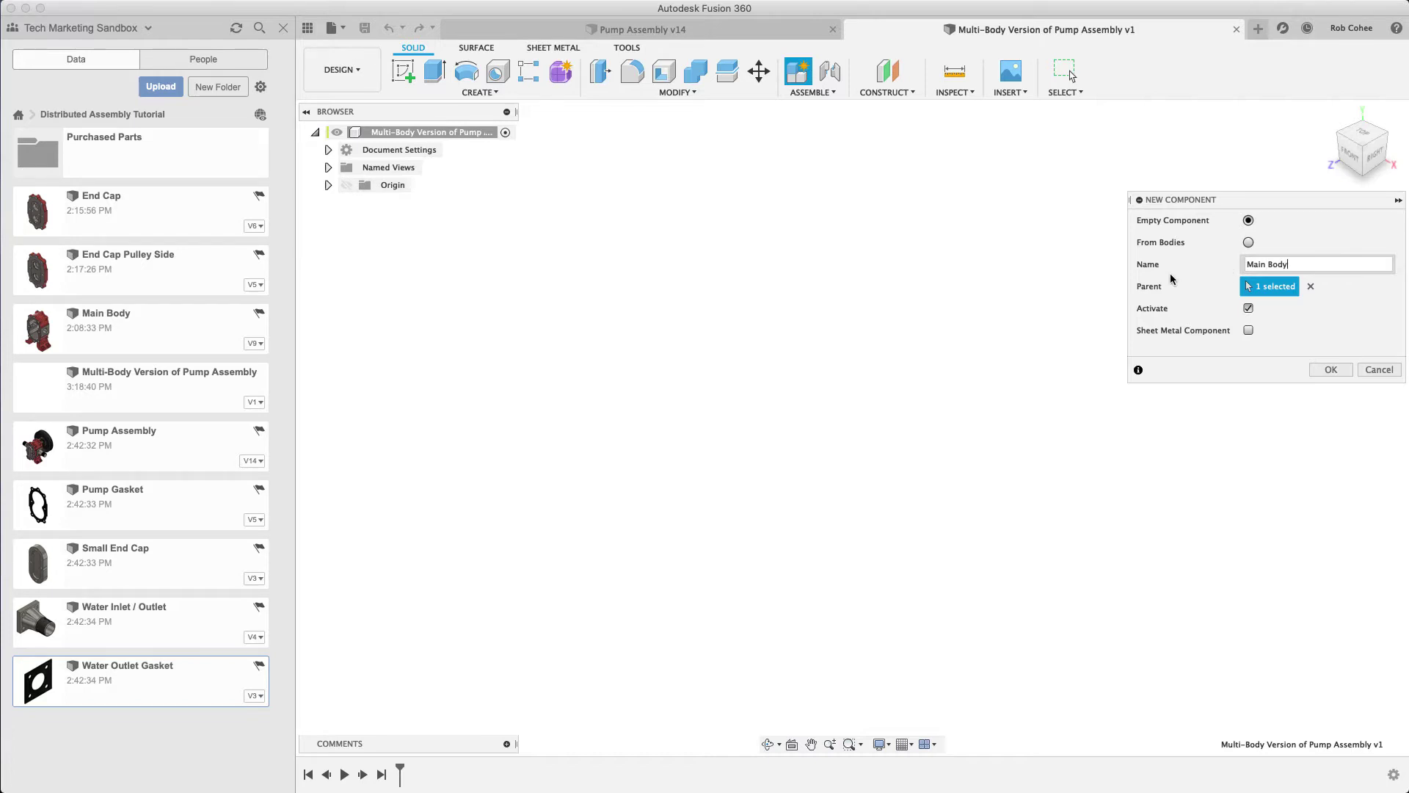
{"action": "left_click", "coordinate": [1332, 376]}
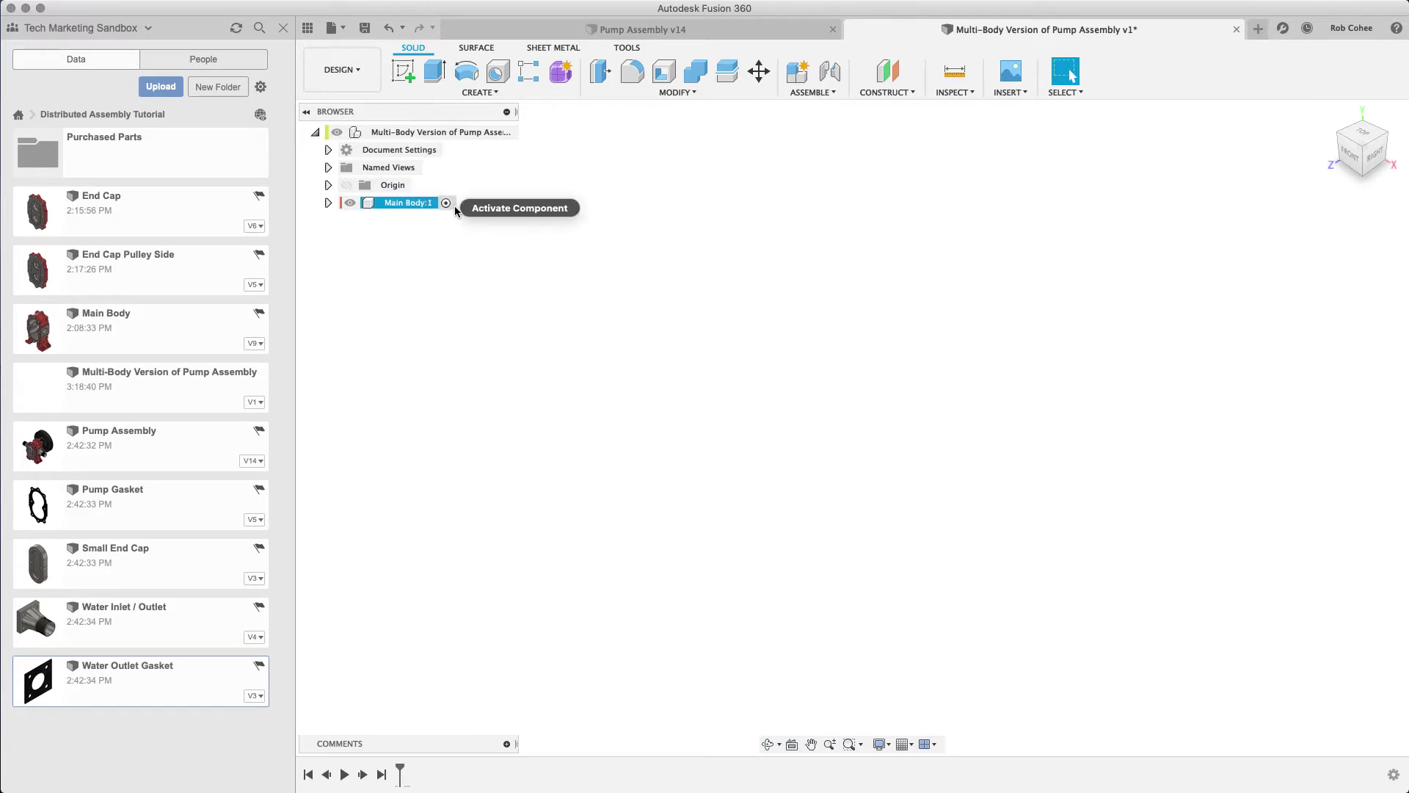
Start a sketch on the front XY origin plane of the Main Body component
{"action": "left_click", "coordinate": [404, 71]}
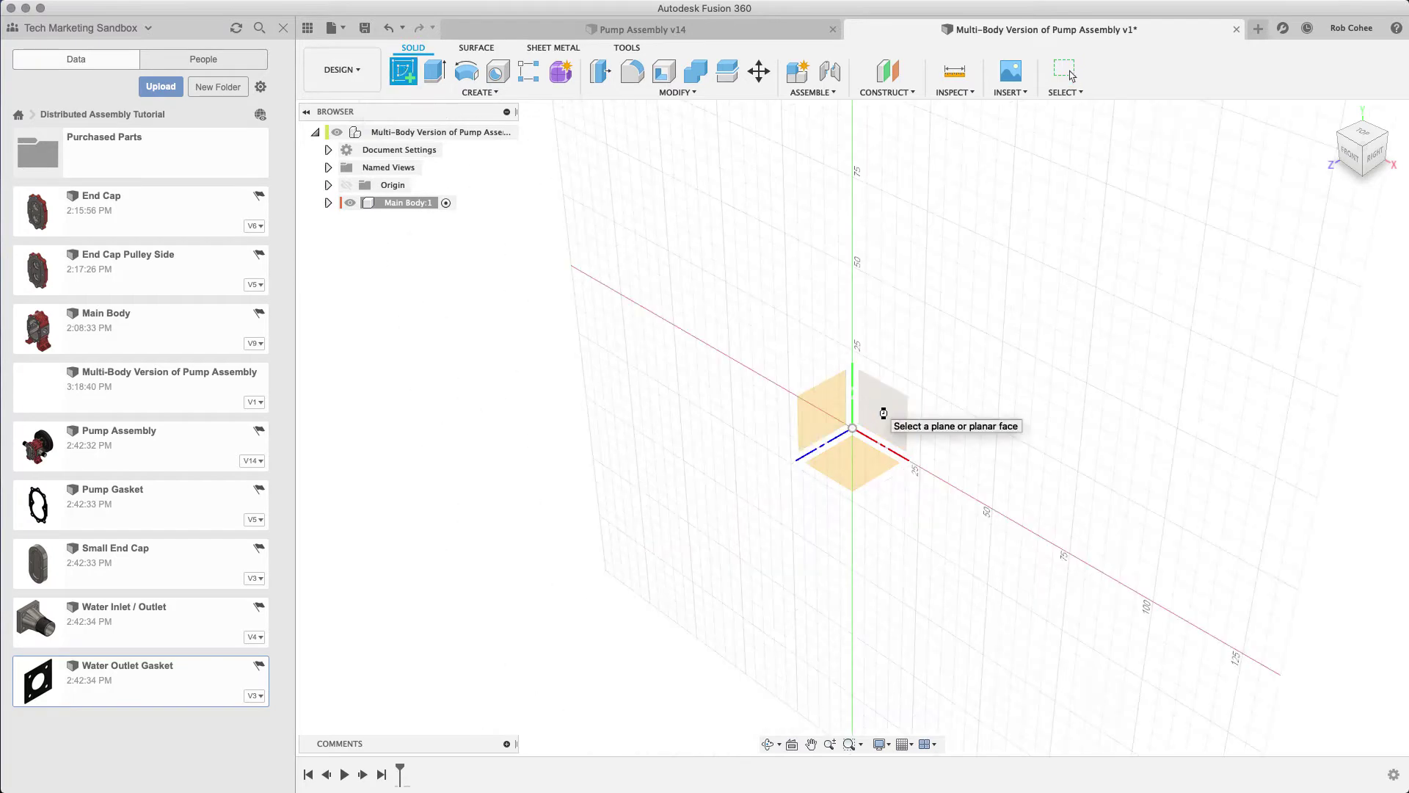
{"action": "left_click", "coordinate": [880, 411]}
{"action": "middle_click_drag", "start_coordinate": [880, 406], "coordinate": [866, 290]}
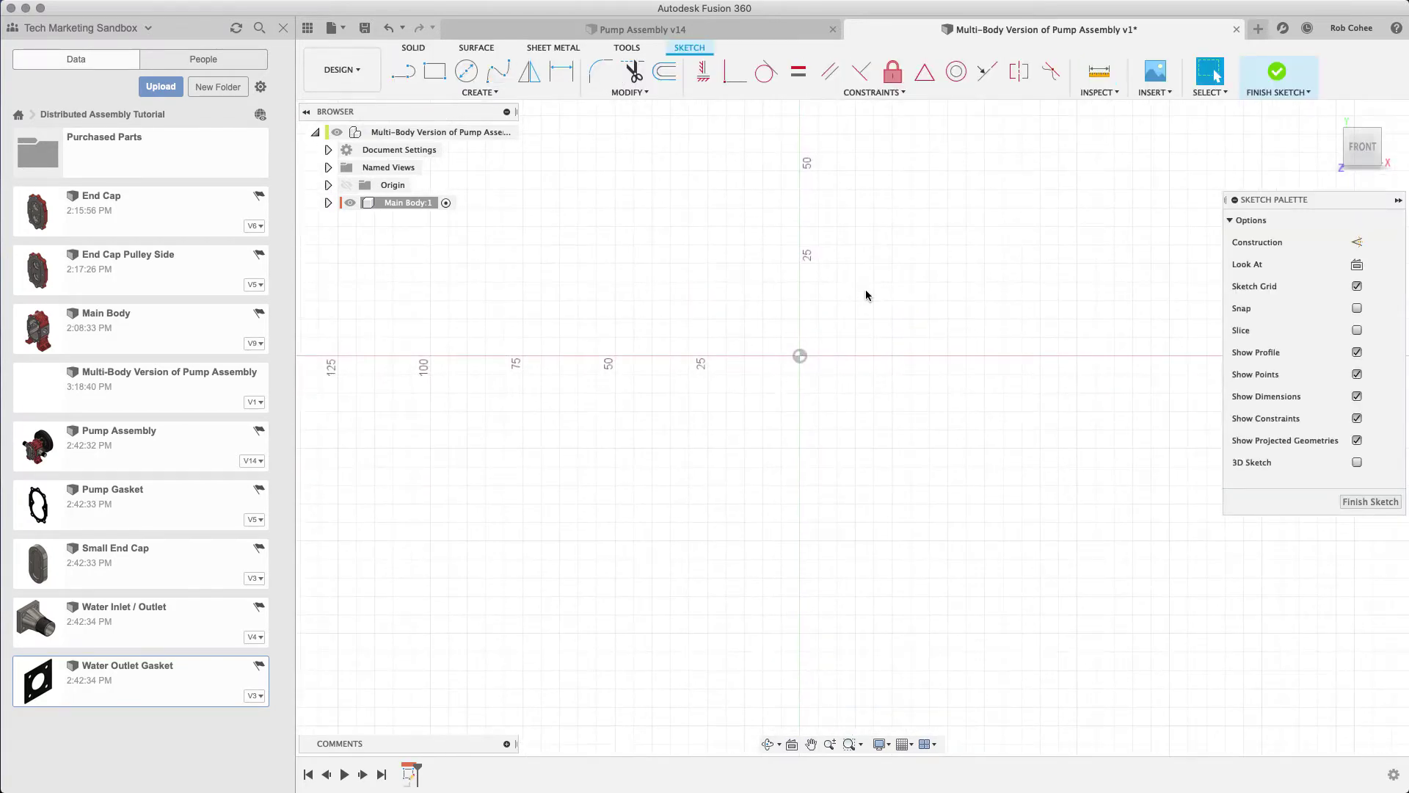
Sketch a vertical center-to-center slot from the origin downward, 38.10 mm between centers and 30 mm wide
{"action": "left_click", "coordinate": [480, 92]}
{"action": "left_click", "coordinate": [514, 196]}
{"action": "left_click", "coordinate": [800, 355]}
{"action": "type", "text": "35"}
{"action": "key", "text": "Tab"}
{"action": "key", "text": "Return"}
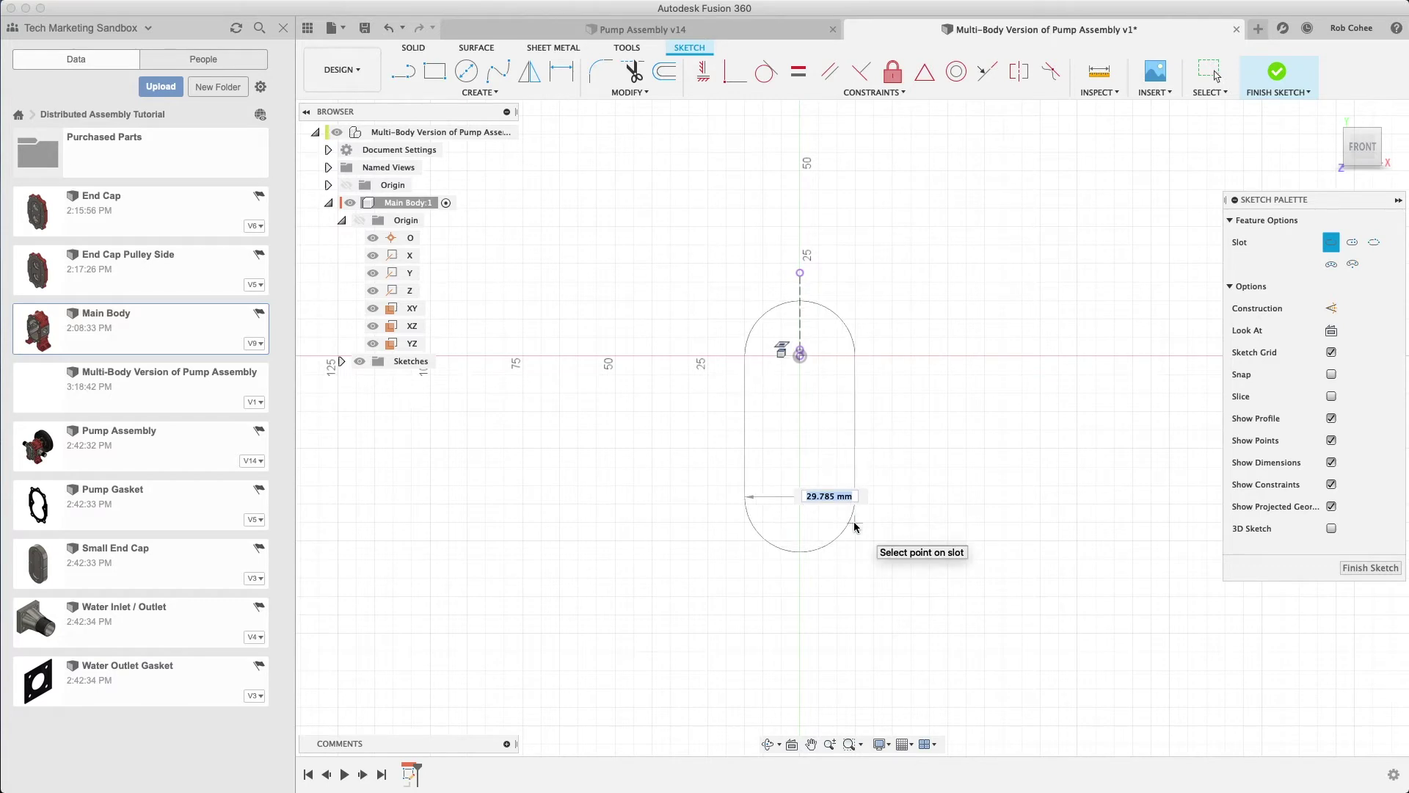
{"action": "key", "text": "Return"}
{"action": "scroll", "coordinate": [716, 472], "scroll_direction": "up", "scroll_amount": 3}
{"action": "middle_click_drag", "start_coordinate": [706, 471], "coordinate": [675, 470]}
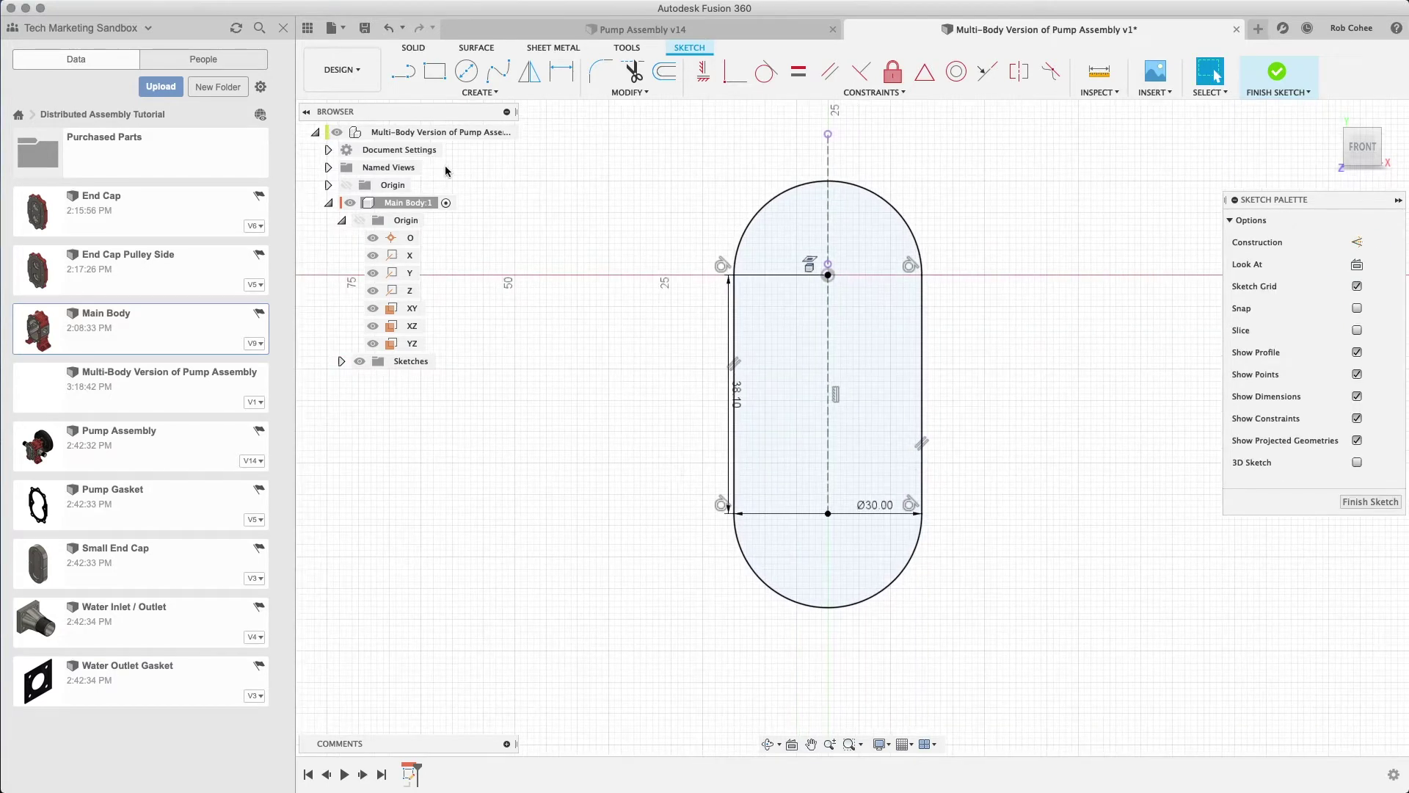
Draw a 3 mm wide three-point rectangle along the slot's left straight edge
{"action": "left_click", "coordinate": [480, 91]}
{"action": "mouse_move", "coordinate": [426, 125]}
{"action": "left_click", "coordinate": [584, 139]}
{"action": "left_click", "coordinate": [694, 220]}
{"action": "left_click", "coordinate": [693, 505]}
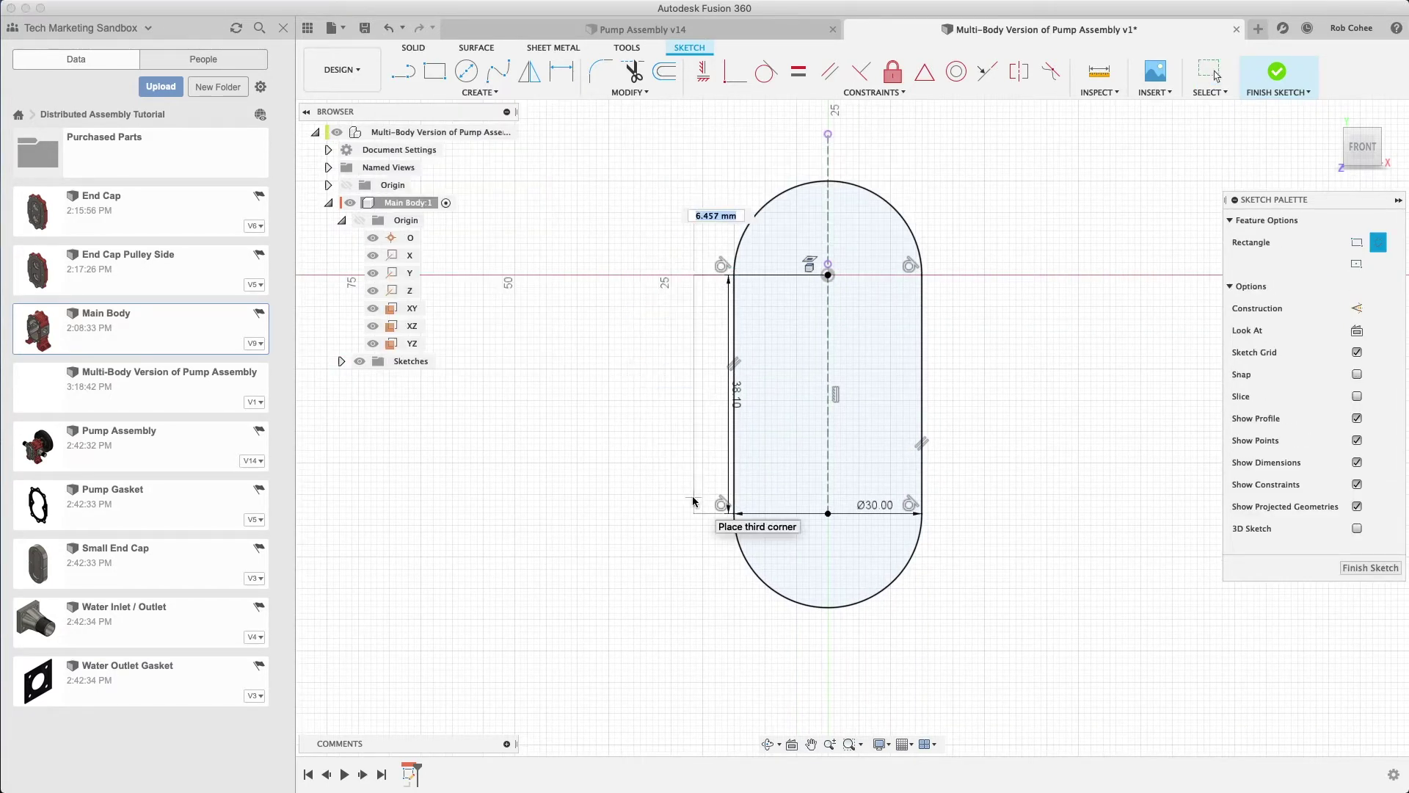
{"action": "type", "text": "3"}
{"action": "key", "text": "Return"}
Draw a matching rectangle along the slot's right straight edge, with its width linked to the left rectangle's width dimension
{"action": "left_click", "coordinate": [921, 275]}
{"action": "left_click", "coordinate": [922, 514]}
{"action": "key", "text": "Return"}
{"action": "double_click", "coordinate": [931, 209]}
{"action": "left_click", "coordinate": [724, 209]}
{"action": "key", "text": "Return"}
Draw a 22.225 mm diameter circle at each of the slot's two arc centers
{"action": "left_click", "coordinate": [472, 82]}
{"action": "left_click", "coordinate": [827, 275]}
{"action": "type", "text": "22.225"}
{"action": "key", "text": "Return"}
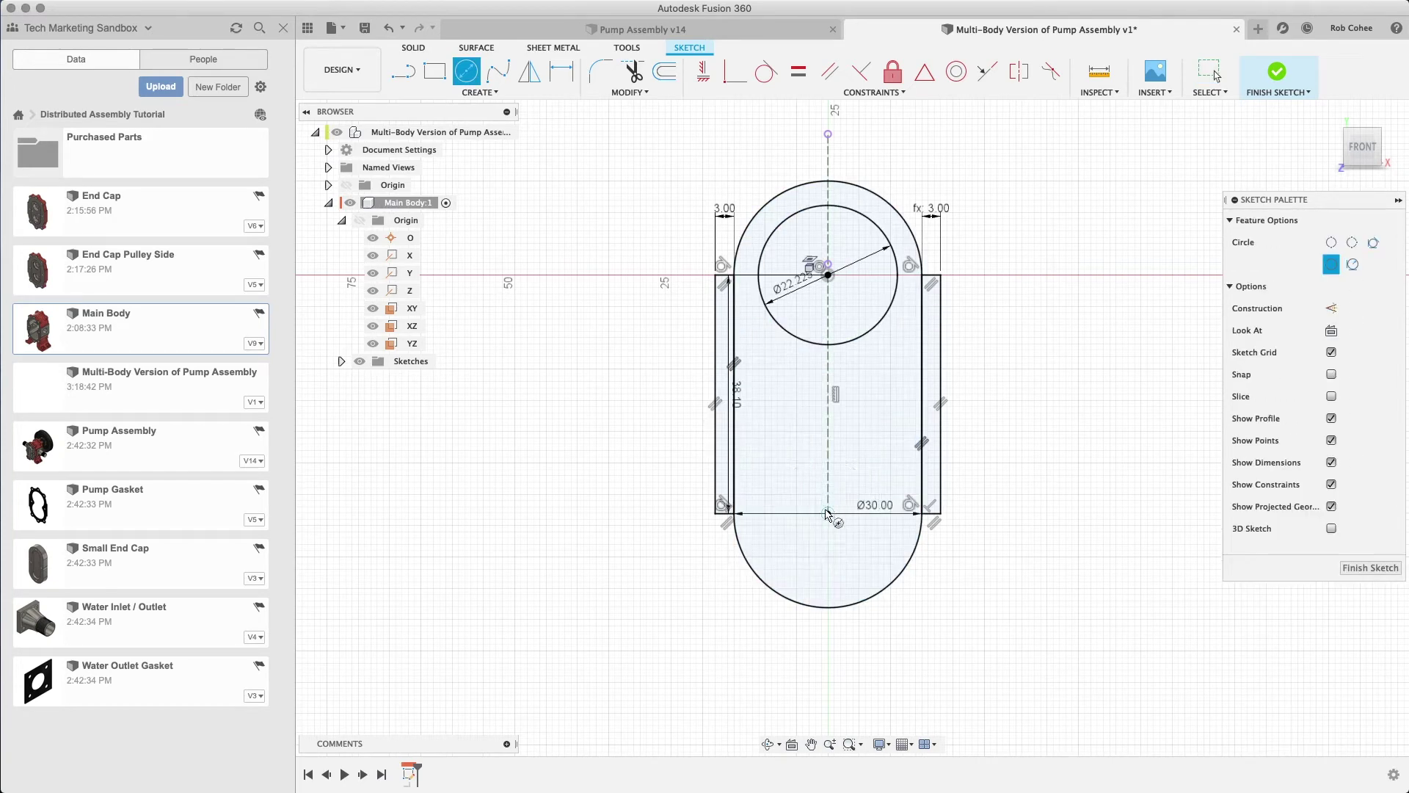
{"action": "left_click", "coordinate": [828, 514]}
{"action": "type", "text": "22.225"}
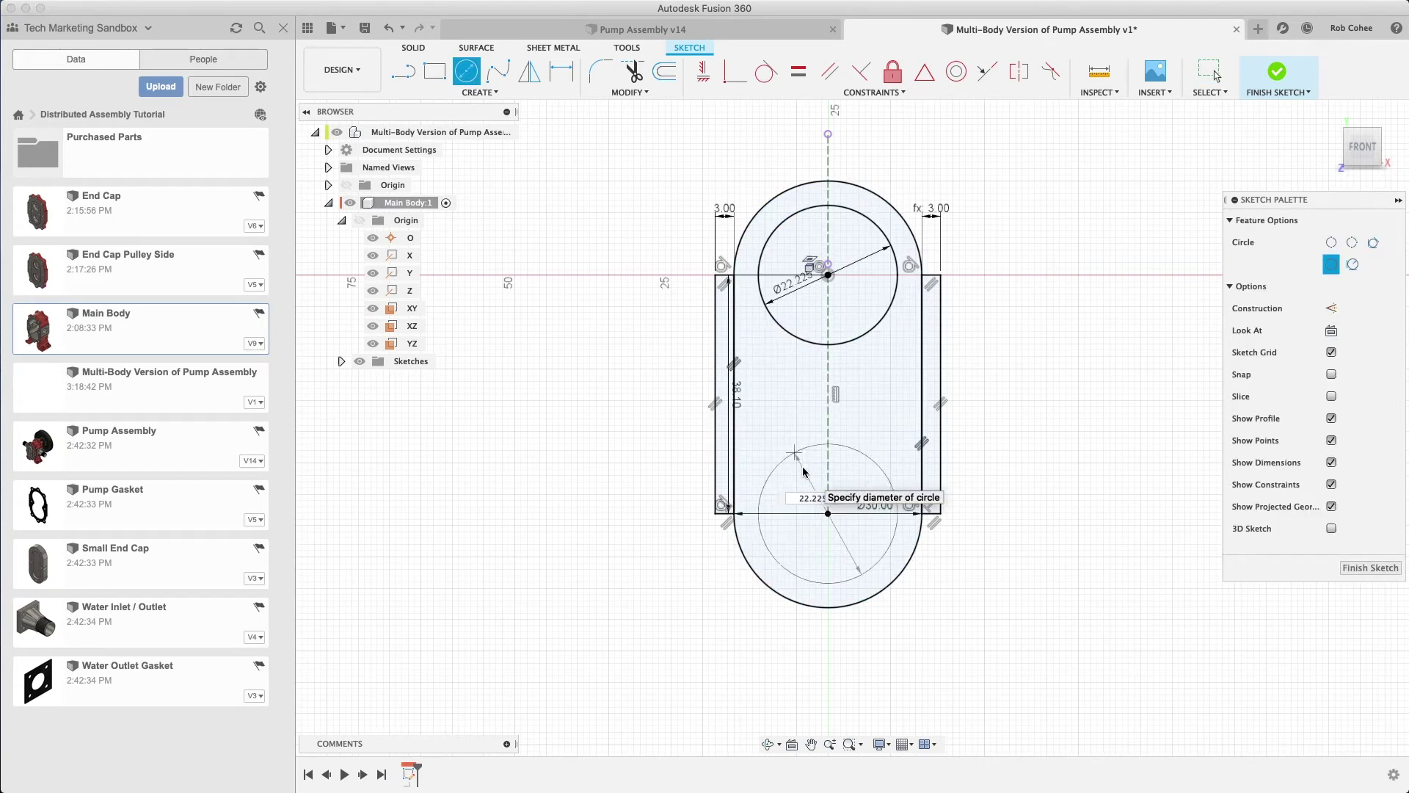
{"action": "key", "text": "Return"}
{"action": "key", "text": "Escape"}
{"action": "scroll", "coordinate": [1042, 398], "scroll_direction": "down", "scroll_amount": 2}
{"action": "middle_click_drag", "start_coordinate": [1042, 398], "coordinate": [970, 404]}
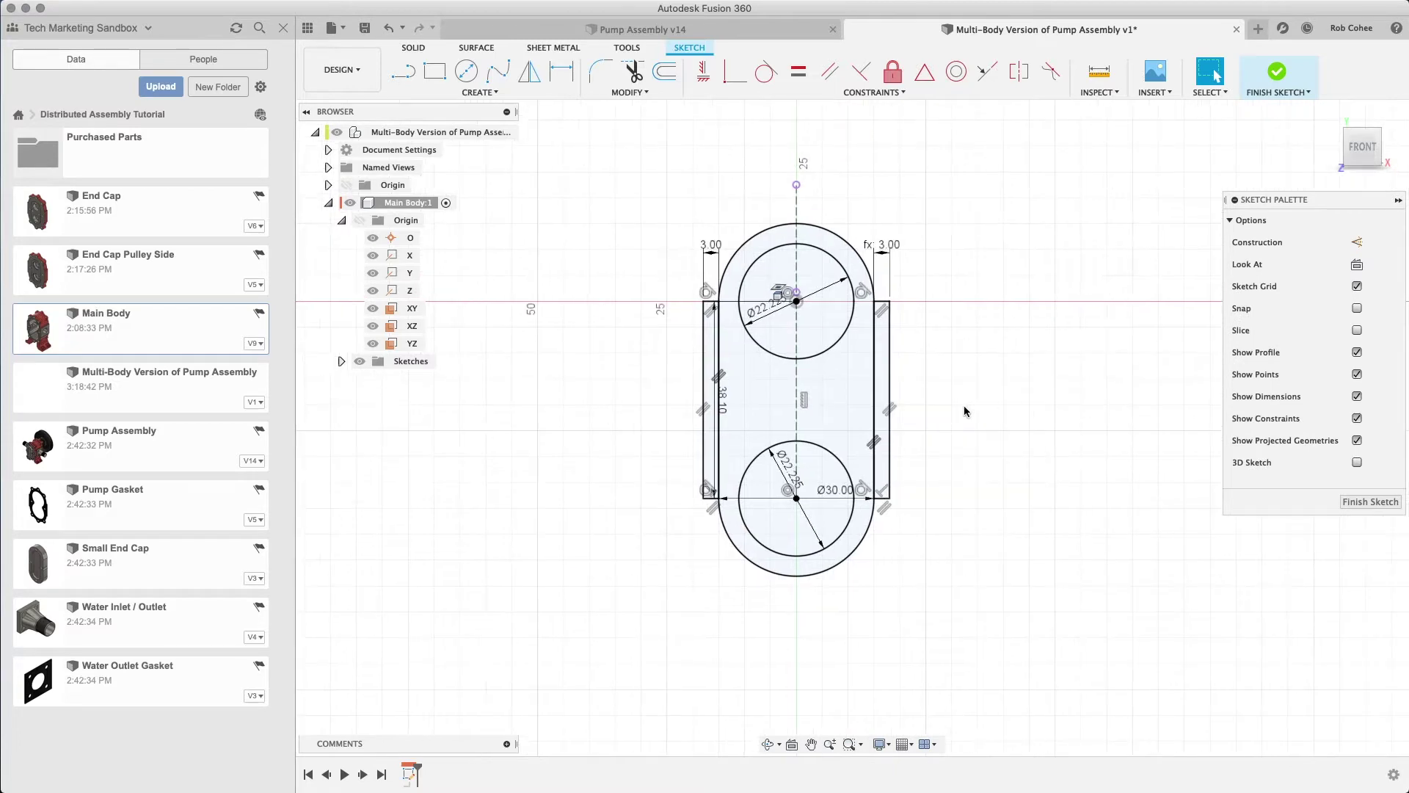
{"action": "key", "text": "d"}
{"action": "left_click", "coordinate": [860, 543]}
{"action": "left_click", "coordinate": [910, 571]}
{"action": "left_click", "coordinate": [751, 415]}
{"action": "key", "text": "Escape"}
Move the slot's diameter dimension outside the profile and set it to 60 mm
{"action": "left_click_drag", "start_coordinate": [835, 490], "coordinate": [894, 570]}
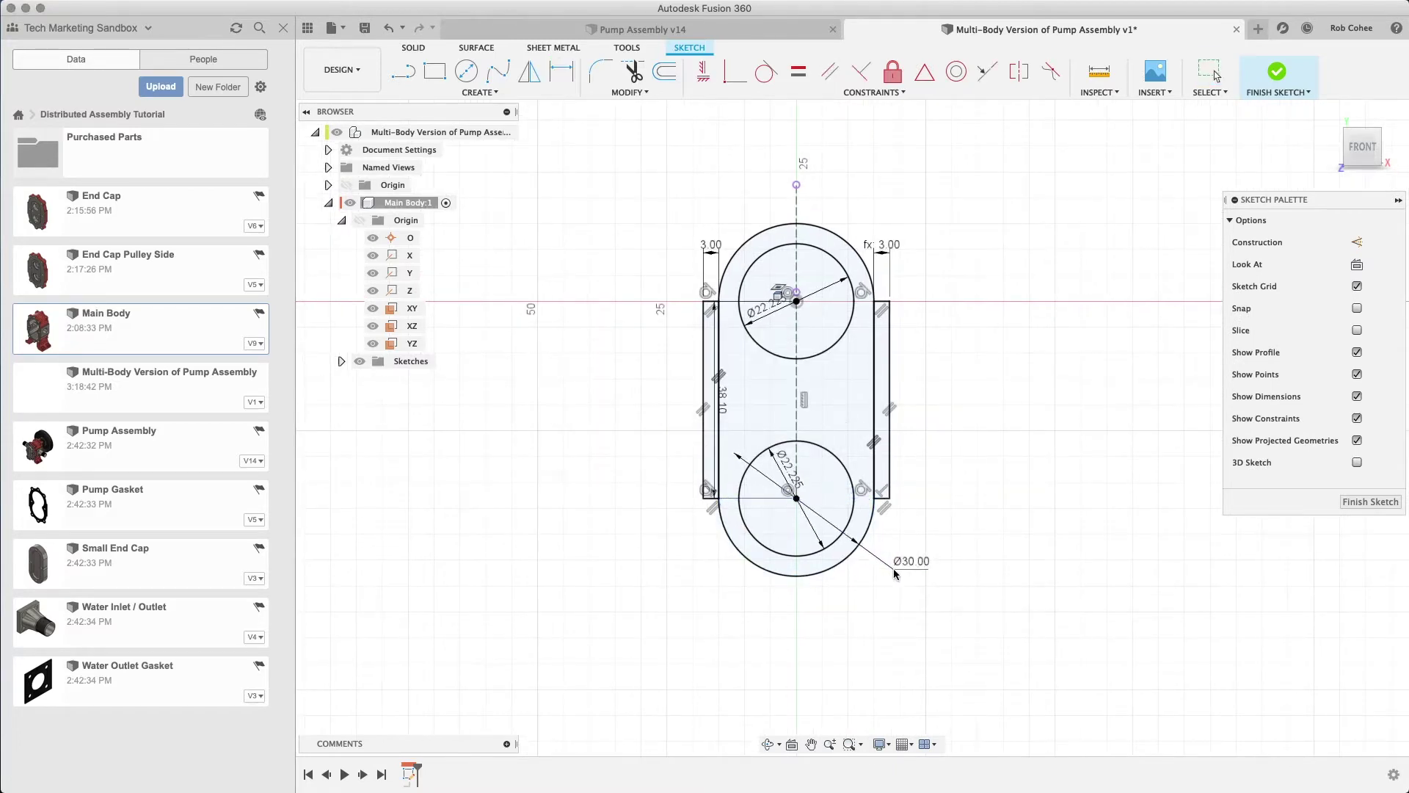
{"action": "double_click", "coordinate": [903, 562]}
{"action": "type", "text": "60"}
{"action": "key", "text": "Return"}
Delete the inner circles' diameter dimensions and dimension the upper circle with a 22.225 mm radius instead
{"action": "right_click", "coordinate": [789, 474]}
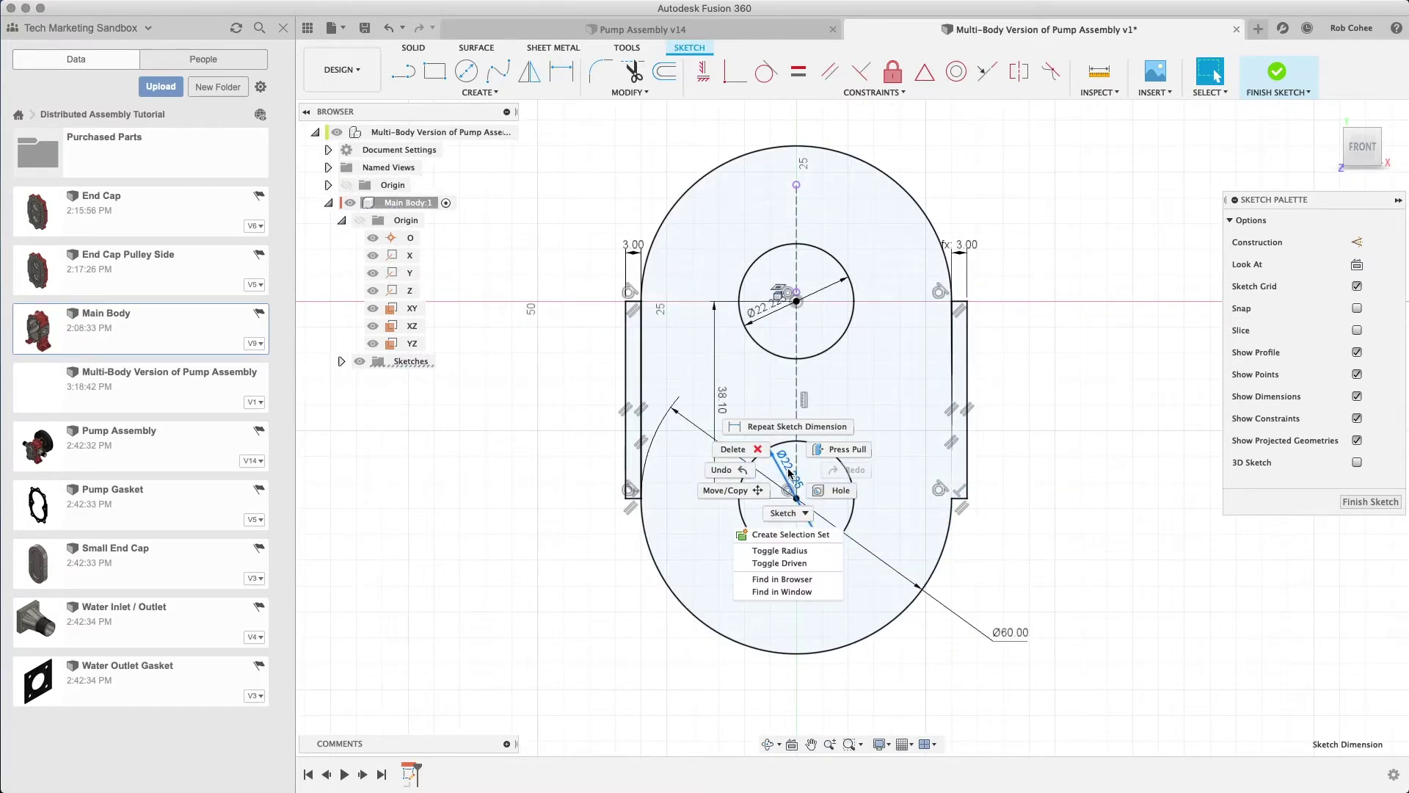
{"action": "left_click", "coordinate": [732, 450]}
{"action": "key", "text": "d"}
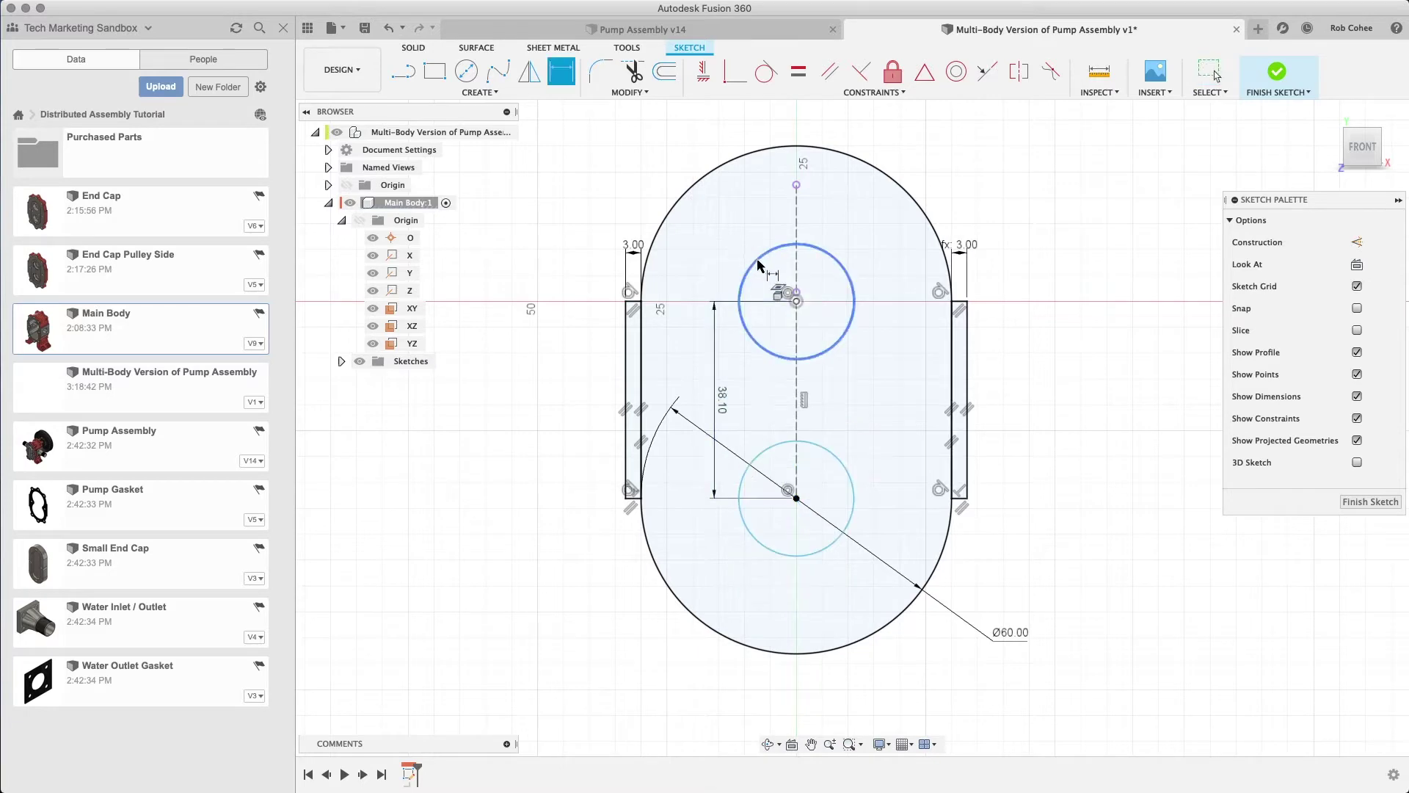
{"action": "left_click", "coordinate": [758, 261]}
{"action": "right_click", "coordinate": [666, 178]}
{"action": "left_click", "coordinate": [658, 284]}
{"action": "left_click", "coordinate": [638, 168]}
{"action": "type", "text": "22.225"}
{"action": "key", "text": "Return"}
Apply an Equal constraint between the upper and lower inner circles
{"action": "left_click", "coordinate": [798, 71]}
{"action": "left_click", "coordinate": [737, 402]}
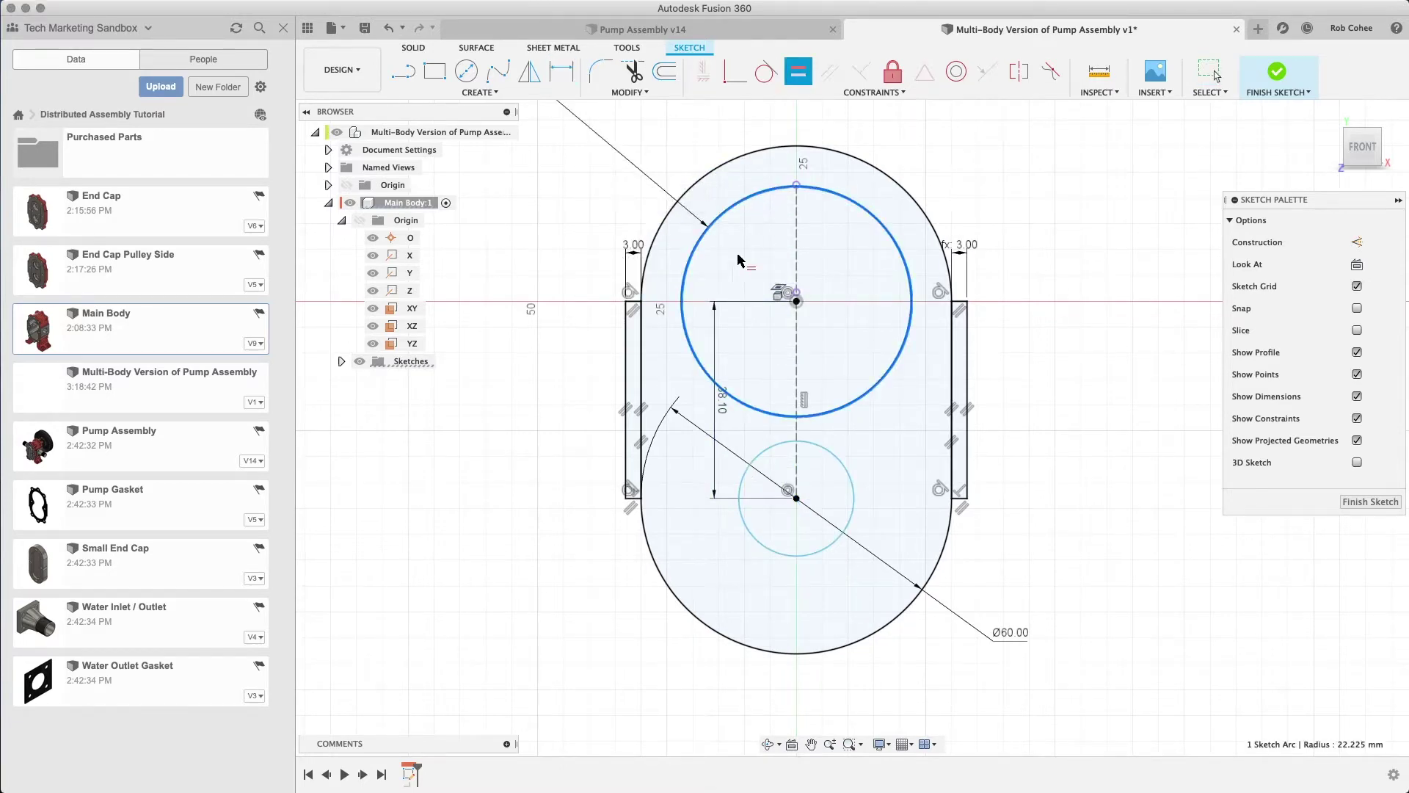
{"action": "left_click", "coordinate": [754, 458]}
Draw a short vertical line joining the two inner circles on each side and make both lines equal in length
{"action": "key", "text": "l"}
{"action": "left_click_drag", "start_coordinate": [707, 373], "coordinate": [707, 426]}
{"action": "left_click_drag", "start_coordinate": [885, 374], "coordinate": [886, 425]}
{"action": "left_click", "coordinate": [886, 426]}
{"action": "right_click", "coordinate": [1032, 340]}
{"action": "left_click", "coordinate": [1079, 341]}
{"action": "left_click", "coordinate": [798, 71]}
{"action": "left_click", "coordinate": [886, 398]}
{"action": "left_click", "coordinate": [707, 398]}
Trim the overlapping arcs between the two inner circles so they form one figure-eight cavity outline
{"action": "left_click", "coordinate": [633, 71]}
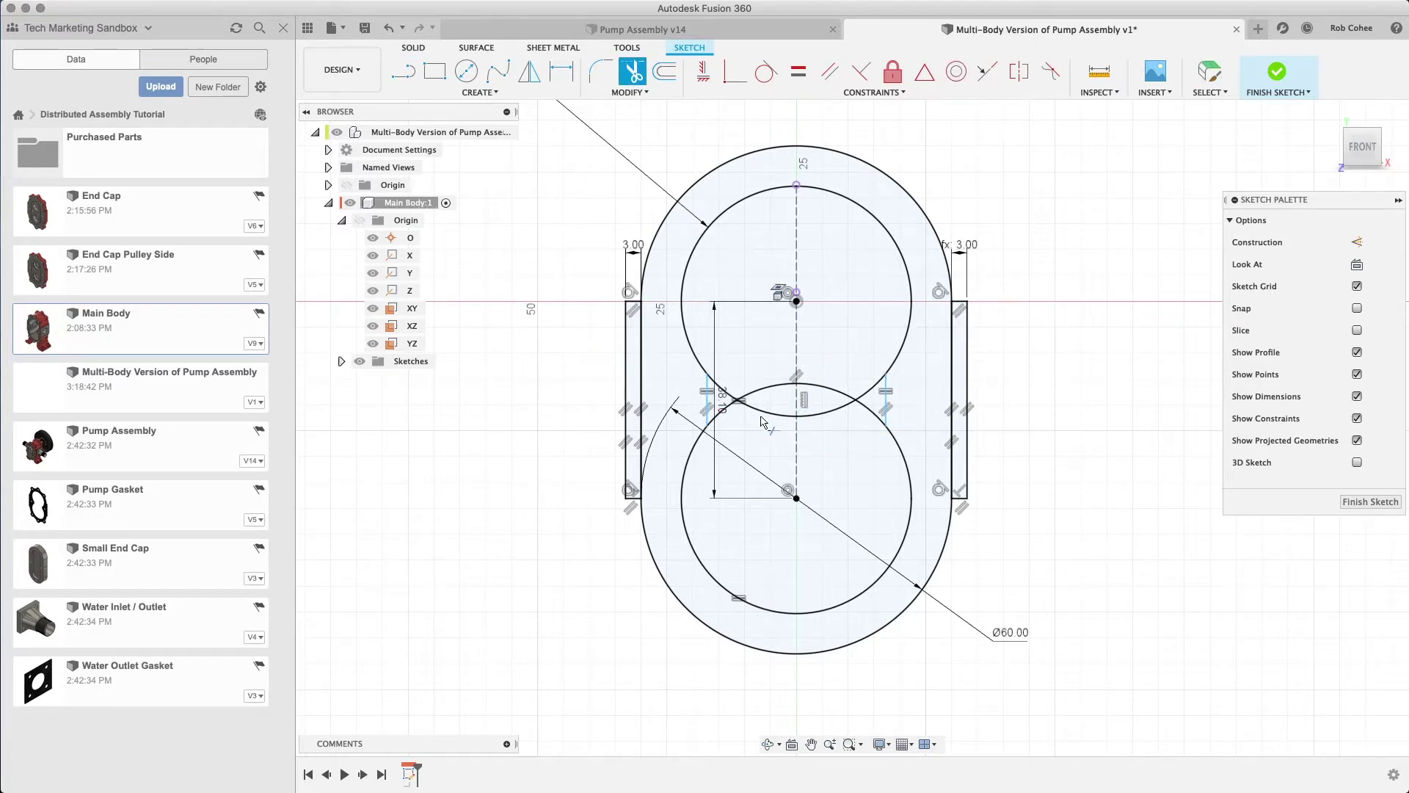
{"action": "left_click", "coordinate": [764, 415]}
{"action": "left_click", "coordinate": [821, 413]}
{"action": "left_click", "coordinate": [821, 386]}
{"action": "left_click", "coordinate": [775, 385]}
{"action": "left_click", "coordinate": [720, 388]}
{"action": "left_click", "coordinate": [722, 410]}
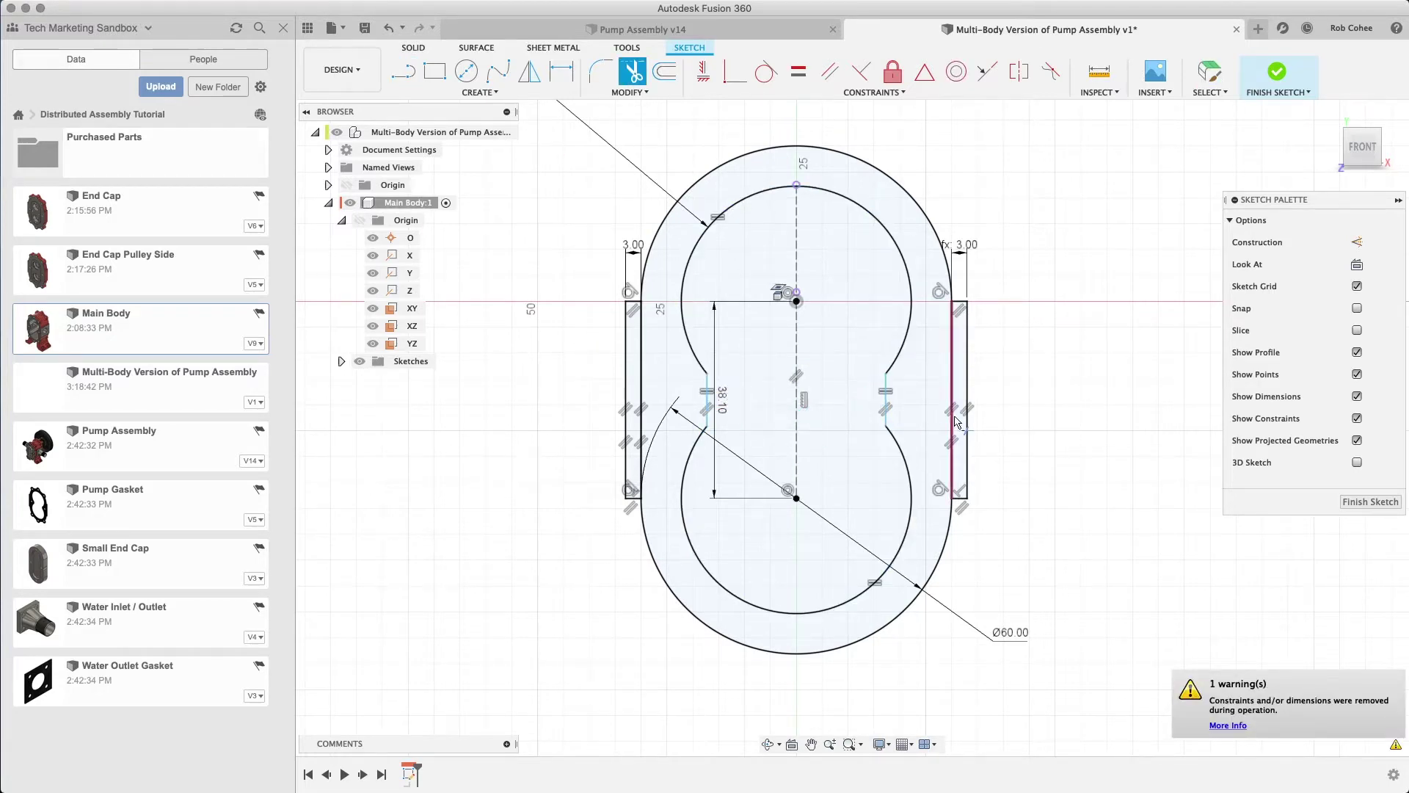
Dimension the short vertical line on the cavity's right side at 5.36 mm
{"action": "key", "text": "d"}
{"action": "left_click", "coordinate": [886, 400]}
{"action": "left_click", "coordinate": [1048, 404]}
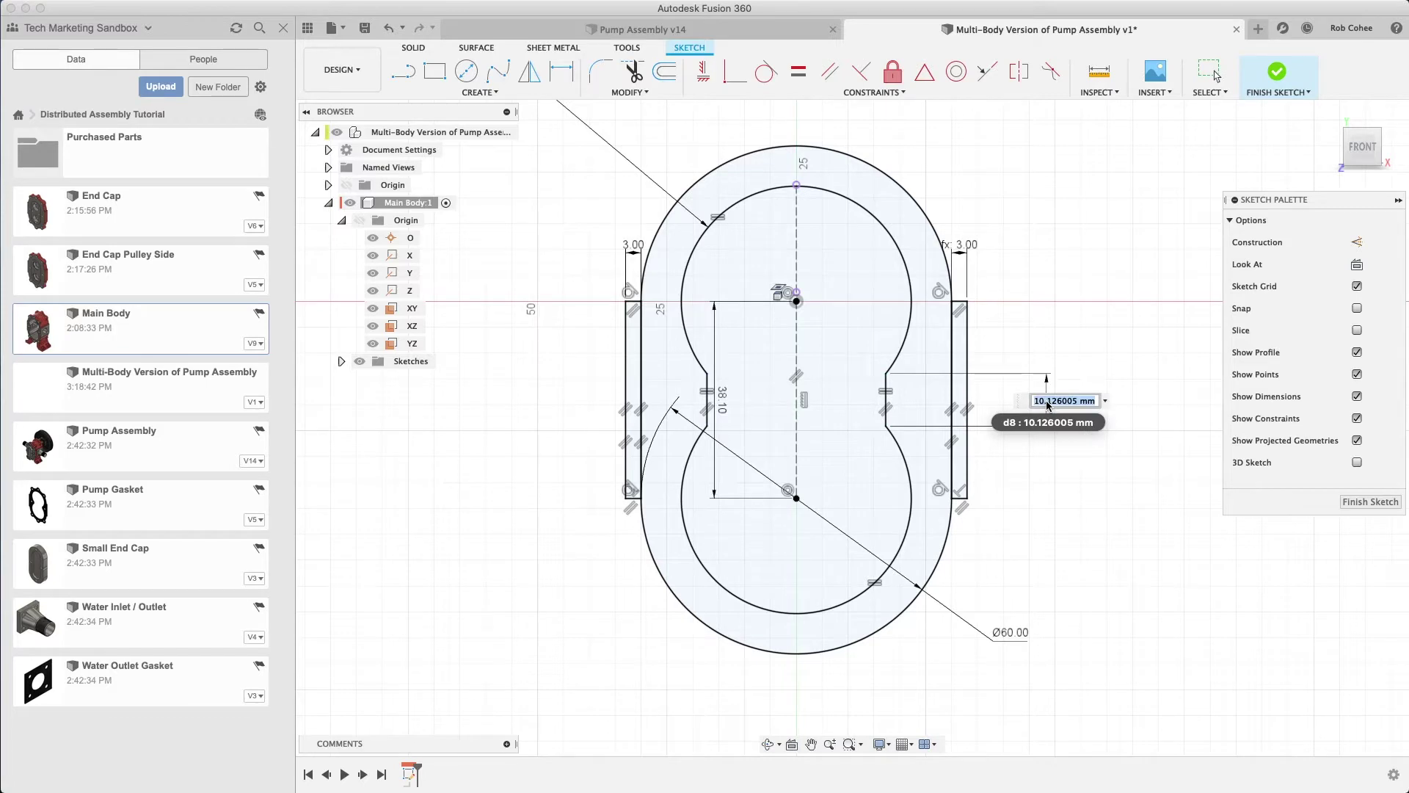
{"action": "type", "text": "5.3"}
{"action": "key", "text": "Return"}
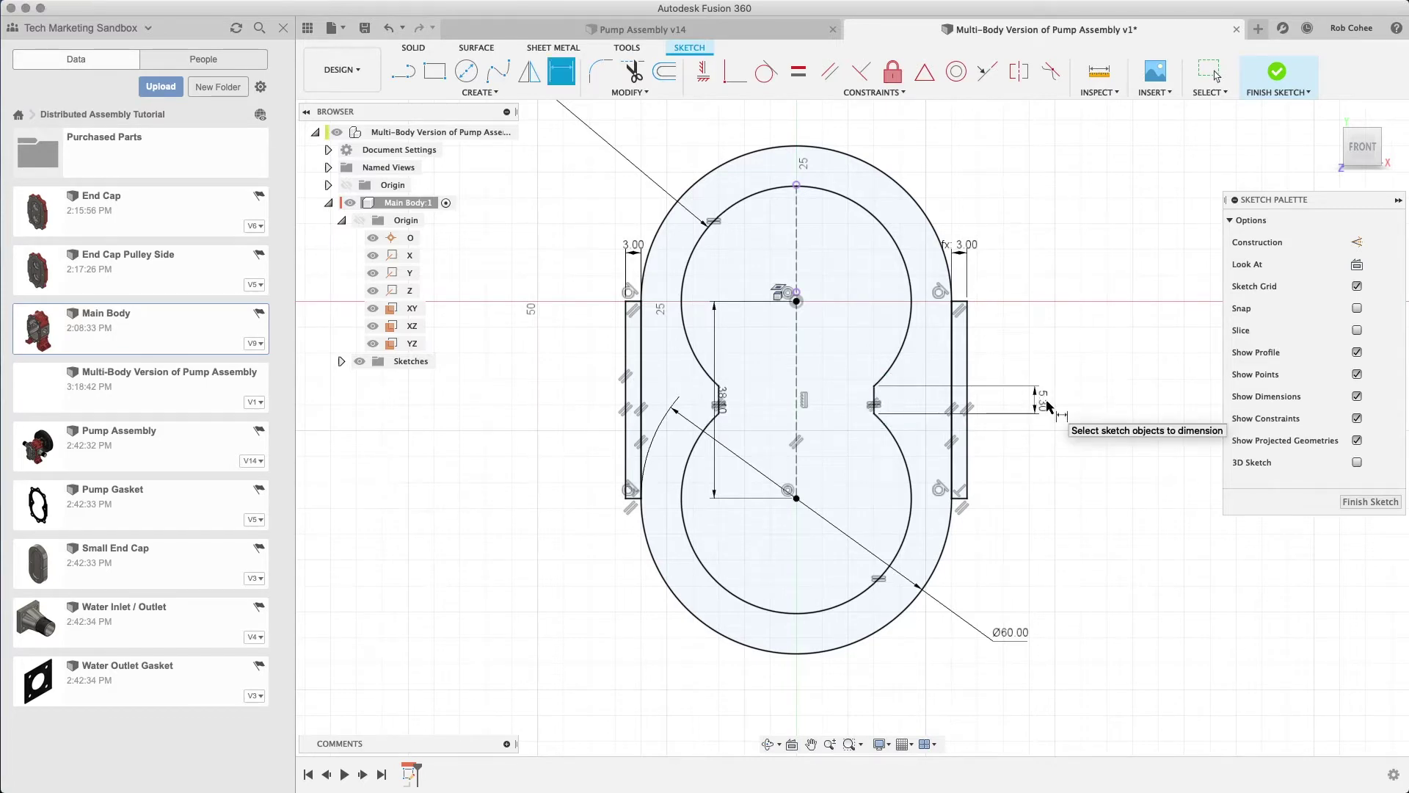
{"action": "double_click", "coordinate": [1046, 402]}
{"action": "type", "text": "5.36"}
{"action": "key", "text": "Return"}
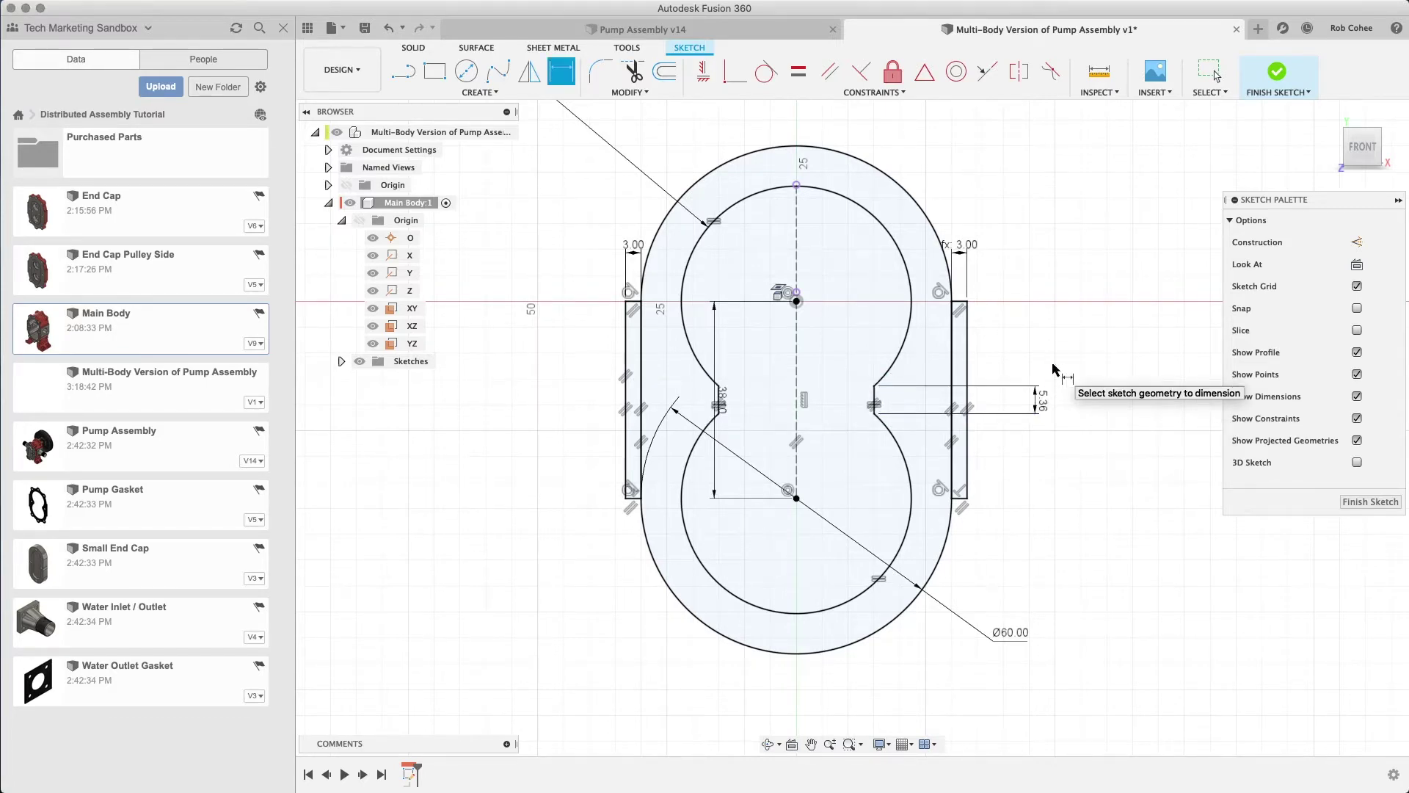
Sketch the left foot profile below the body using lines and one tangent arc, starting and ending on the slot's outer lower arc
{"action": "middle_click_drag", "start_coordinate": [609, 499], "coordinate": [620, 359]}
{"action": "key", "text": "l"}
{"action": "left_click", "coordinate": [667, 427]}
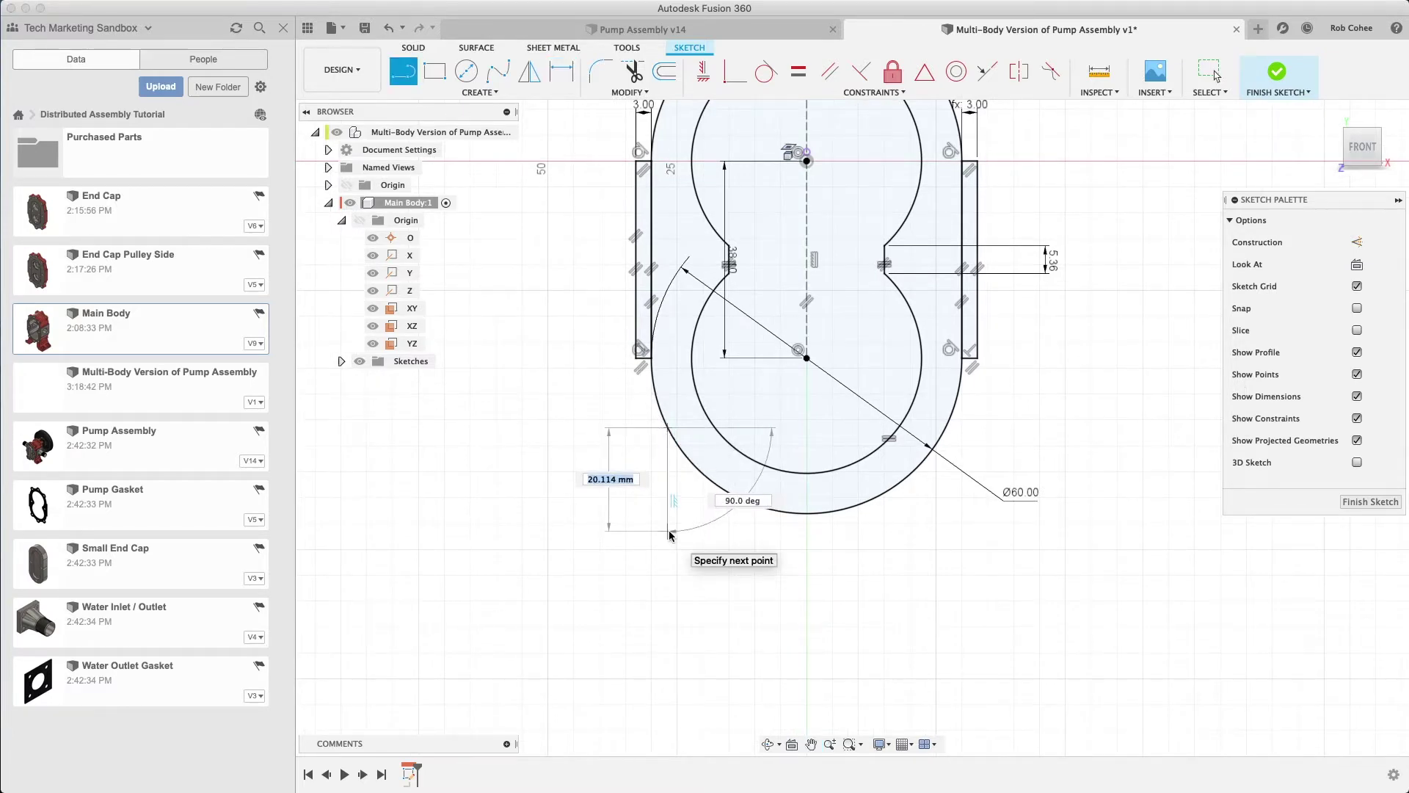
{"action": "left_click", "coordinate": [668, 527]}
{"action": "left_click_drag", "start_coordinate": [668, 526], "coordinate": [610, 593]}
{"action": "left_click", "coordinate": [610, 647]}
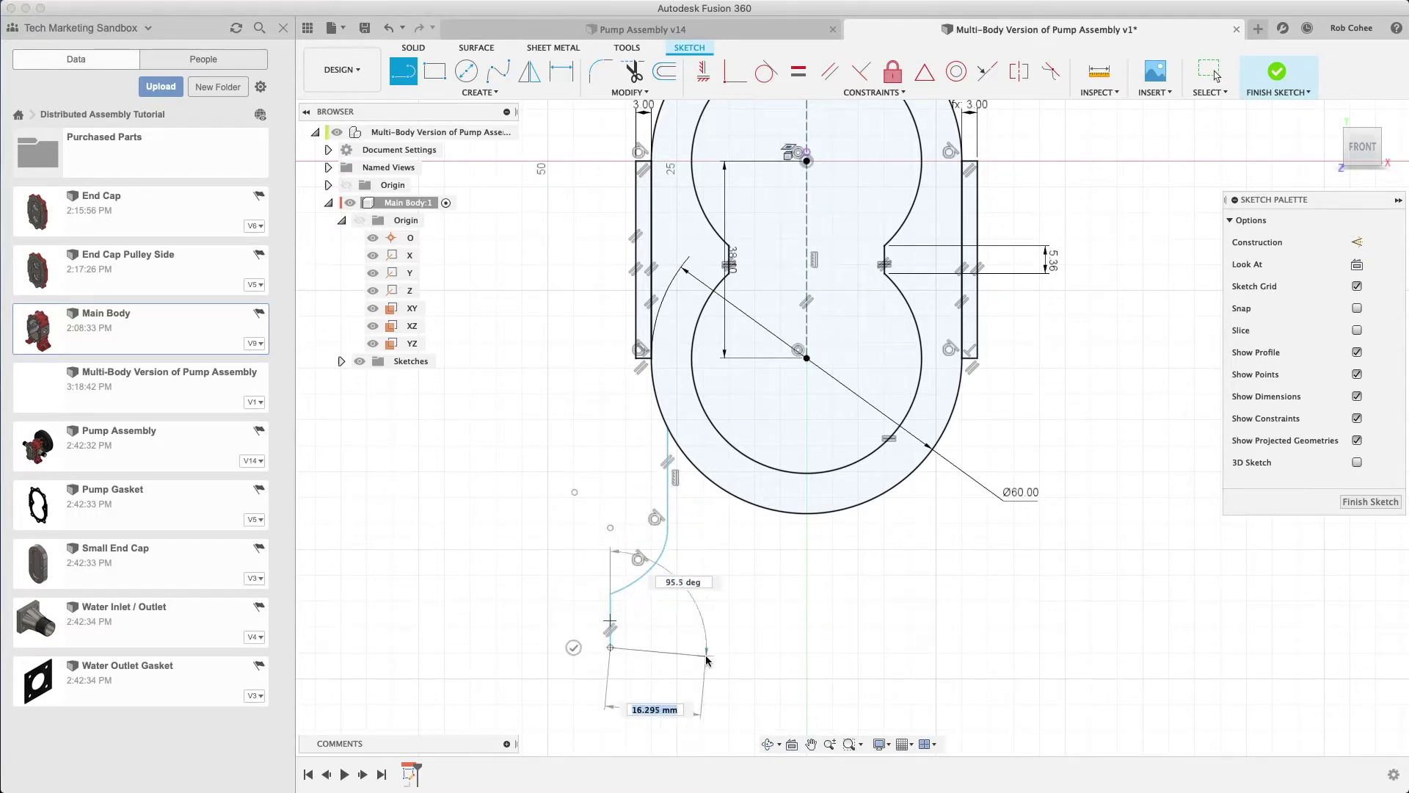
{"action": "left_click", "coordinate": [660, 646]}
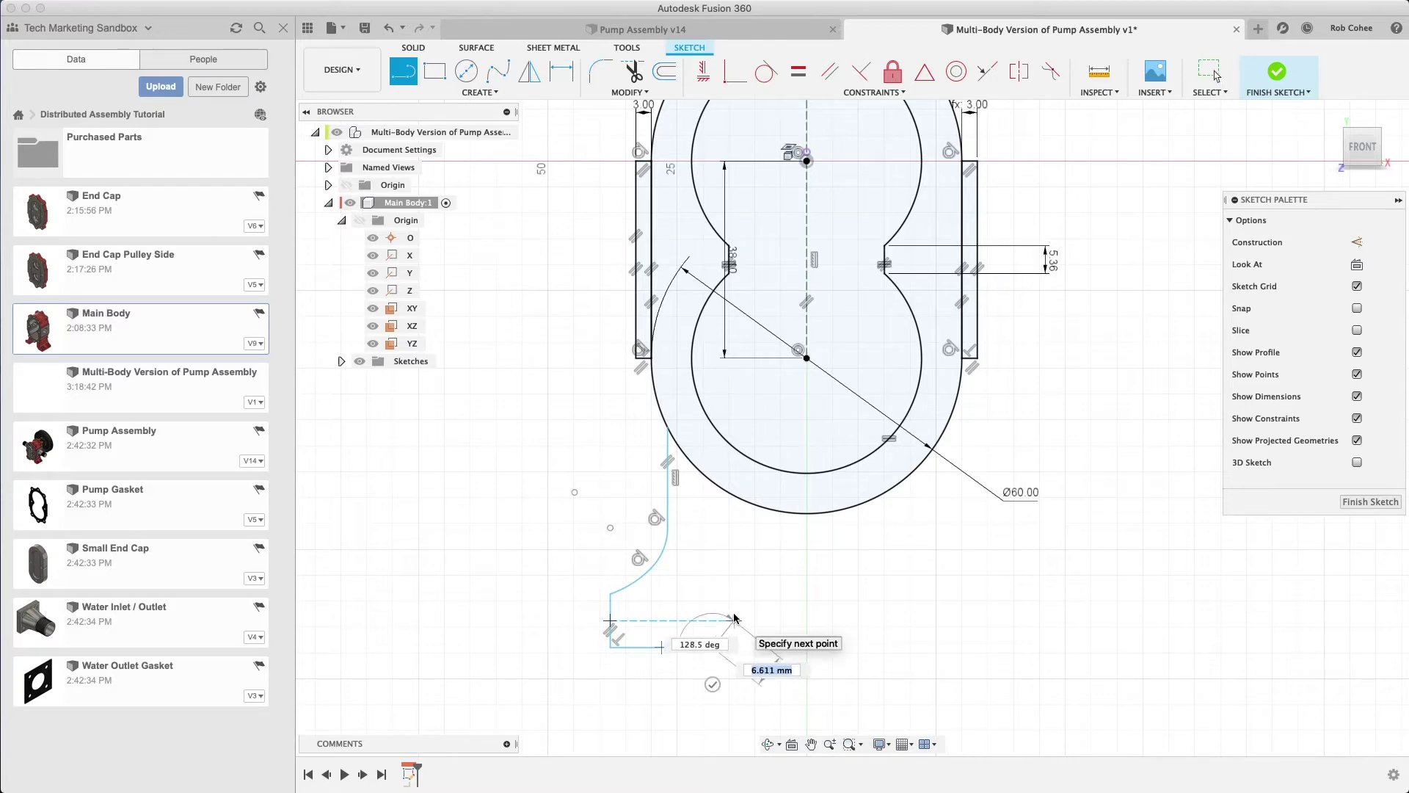
{"action": "left_click", "coordinate": [712, 648]}
{"action": "left_click", "coordinate": [735, 606]}
{"action": "left_click", "coordinate": [734, 498]}
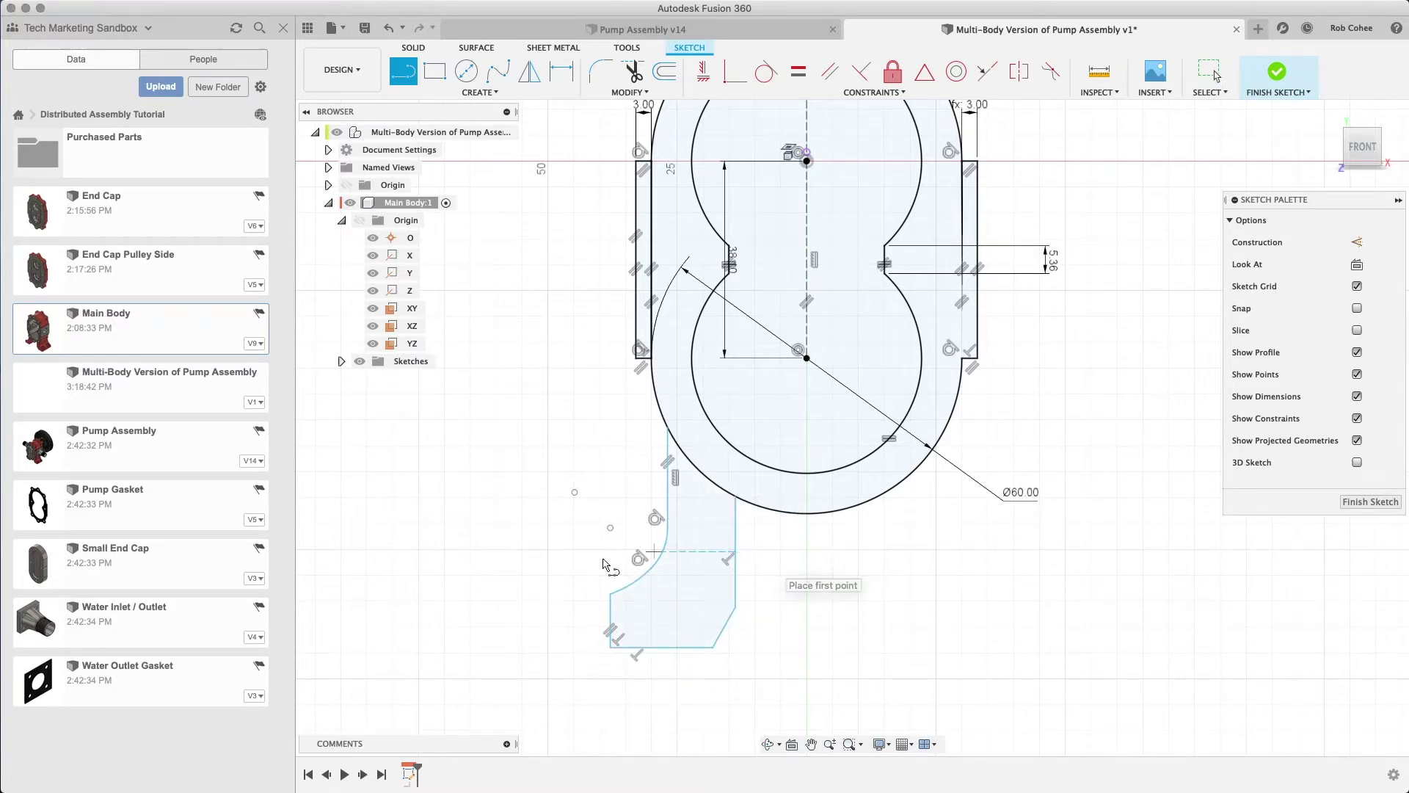
{"action": "right_click", "coordinate": [569, 440]}
{"action": "left_click", "coordinate": [604, 439]}
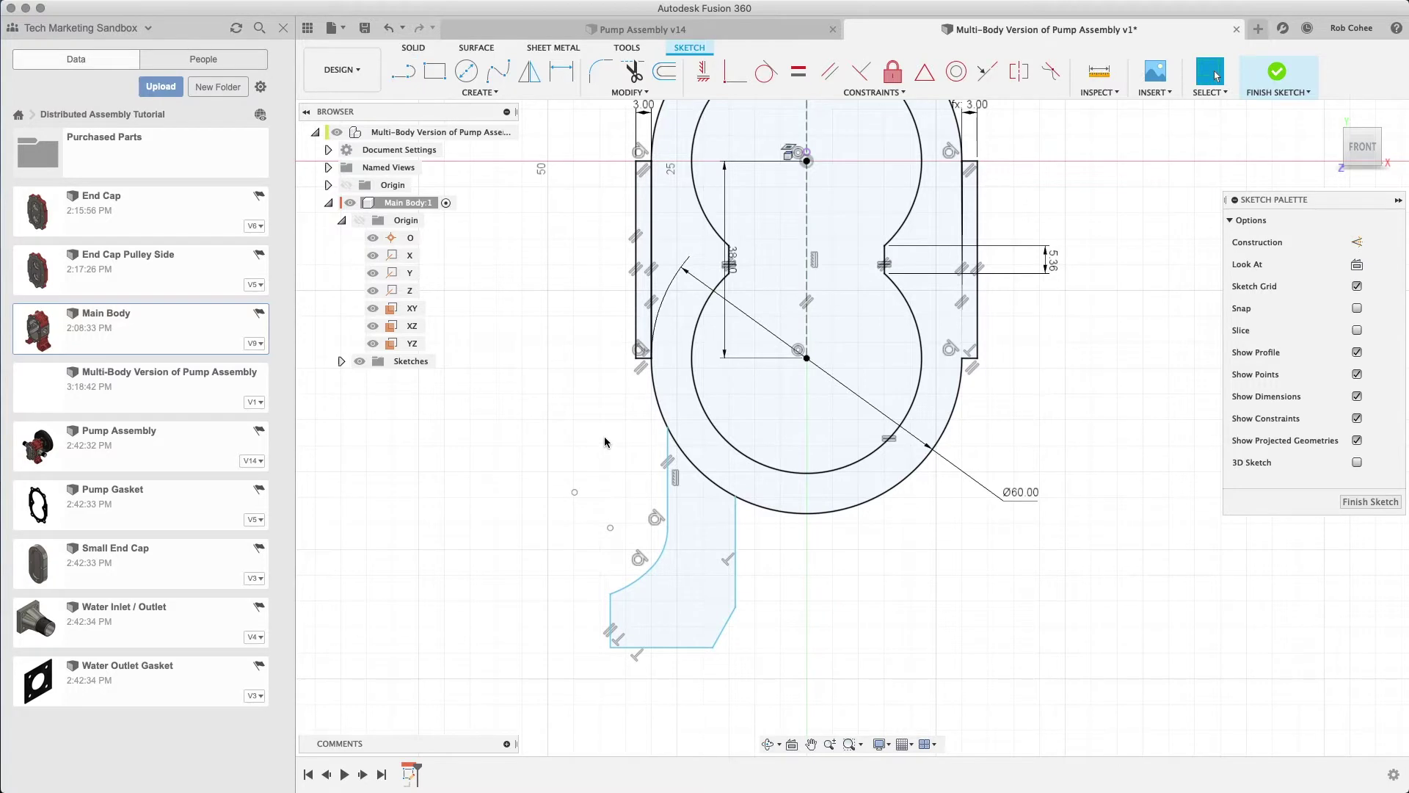
Dimension the overall height from the foot's bottom edge to the tangent of the slot's top arc as 122 mm
{"action": "scroll", "coordinate": [605, 442], "scroll_direction": "down", "scroll_amount": 3}
{"action": "key", "text": "d"}
{"action": "left_click", "coordinate": [701, 615]}
{"action": "right_click", "coordinate": [606, 449]}
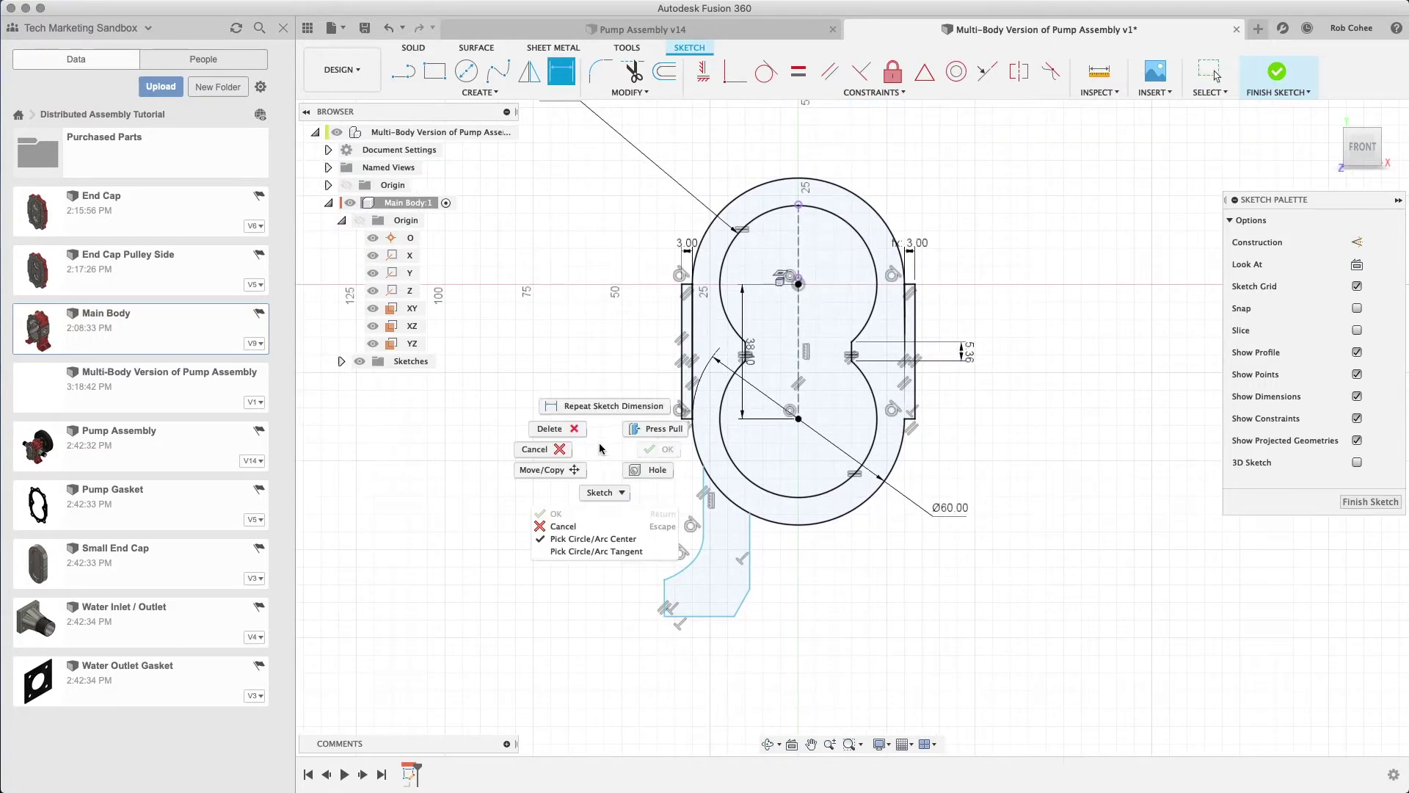
{"action": "left_click", "coordinate": [620, 552]}
{"action": "left_click", "coordinate": [799, 179]}
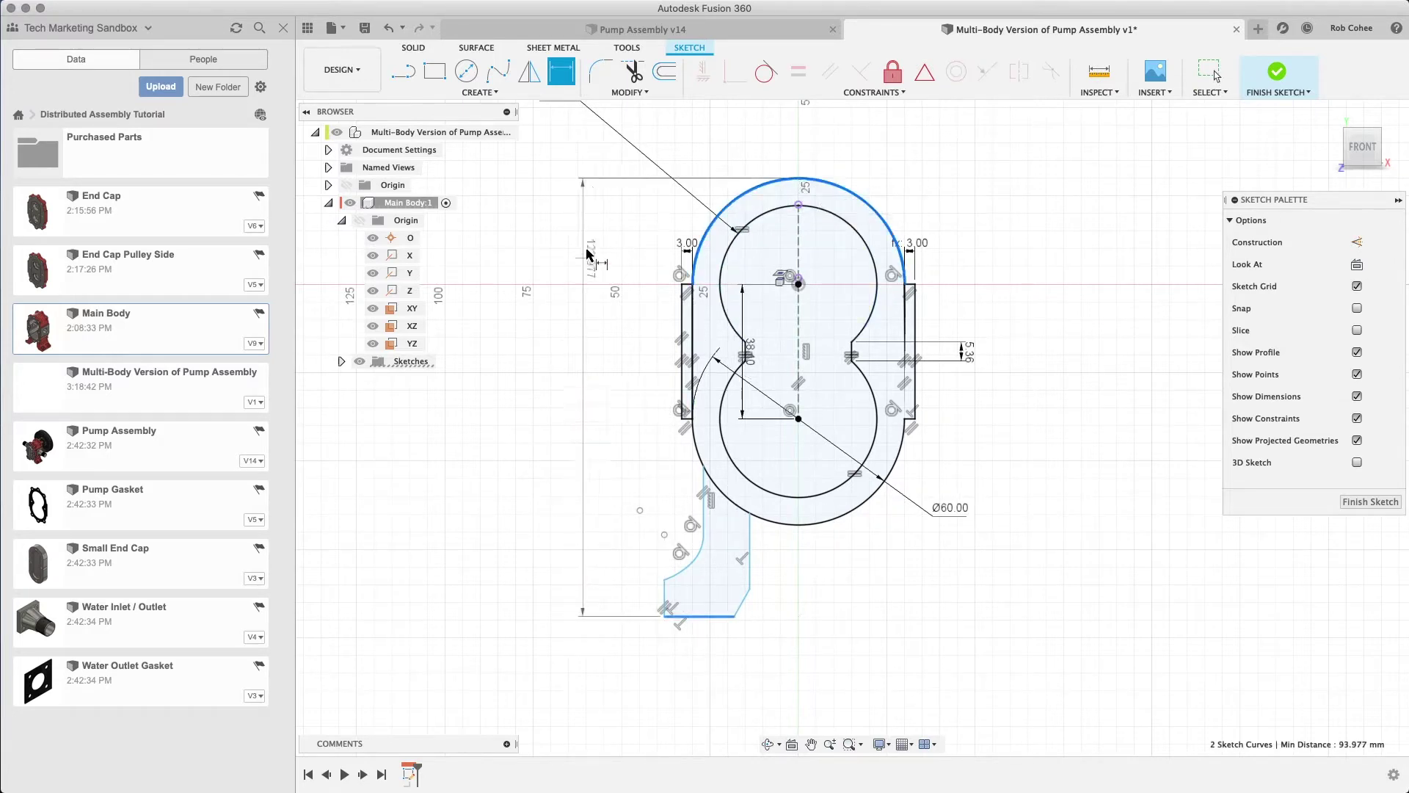
{"action": "left_click", "coordinate": [587, 152]}
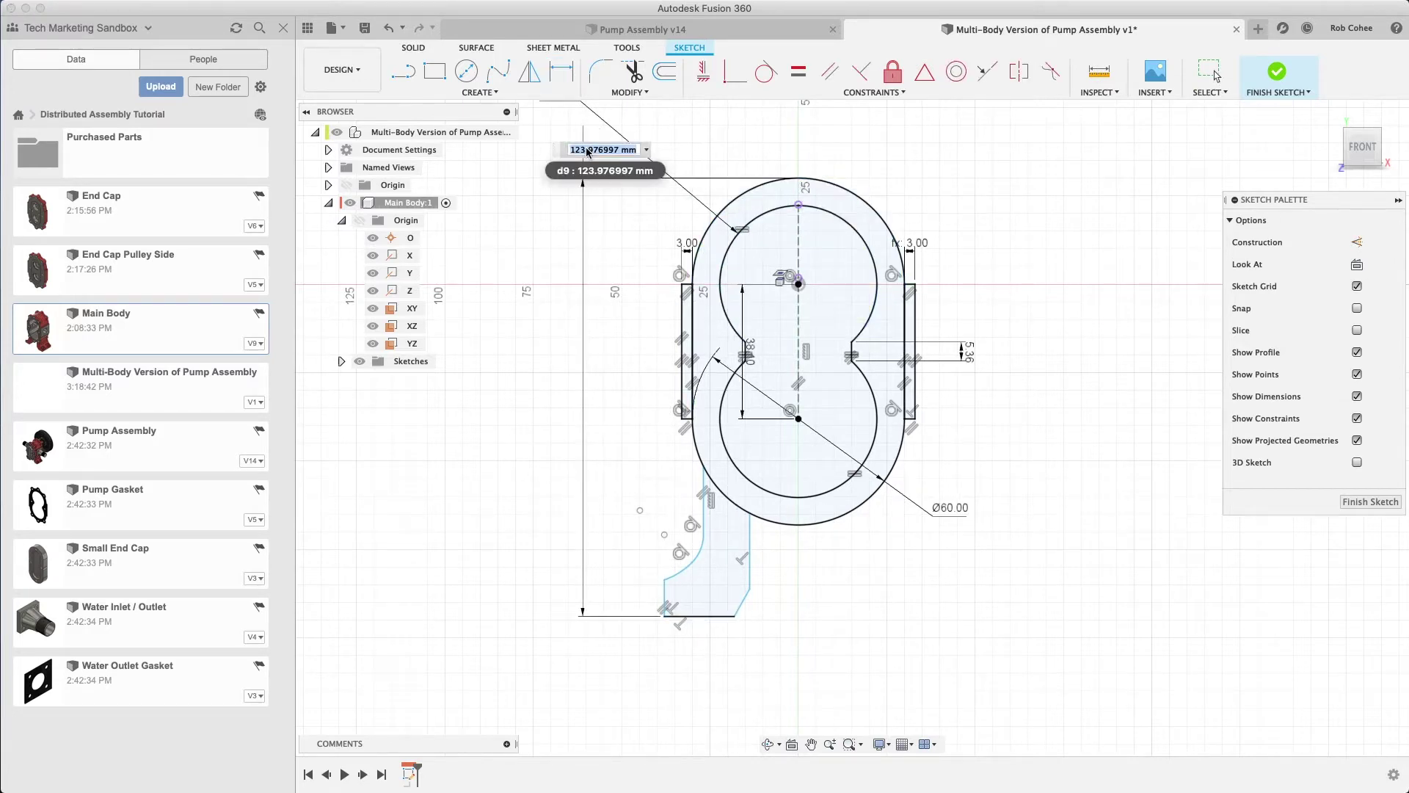
{"action": "type", "text": "122"}
{"action": "key", "text": "Return"}
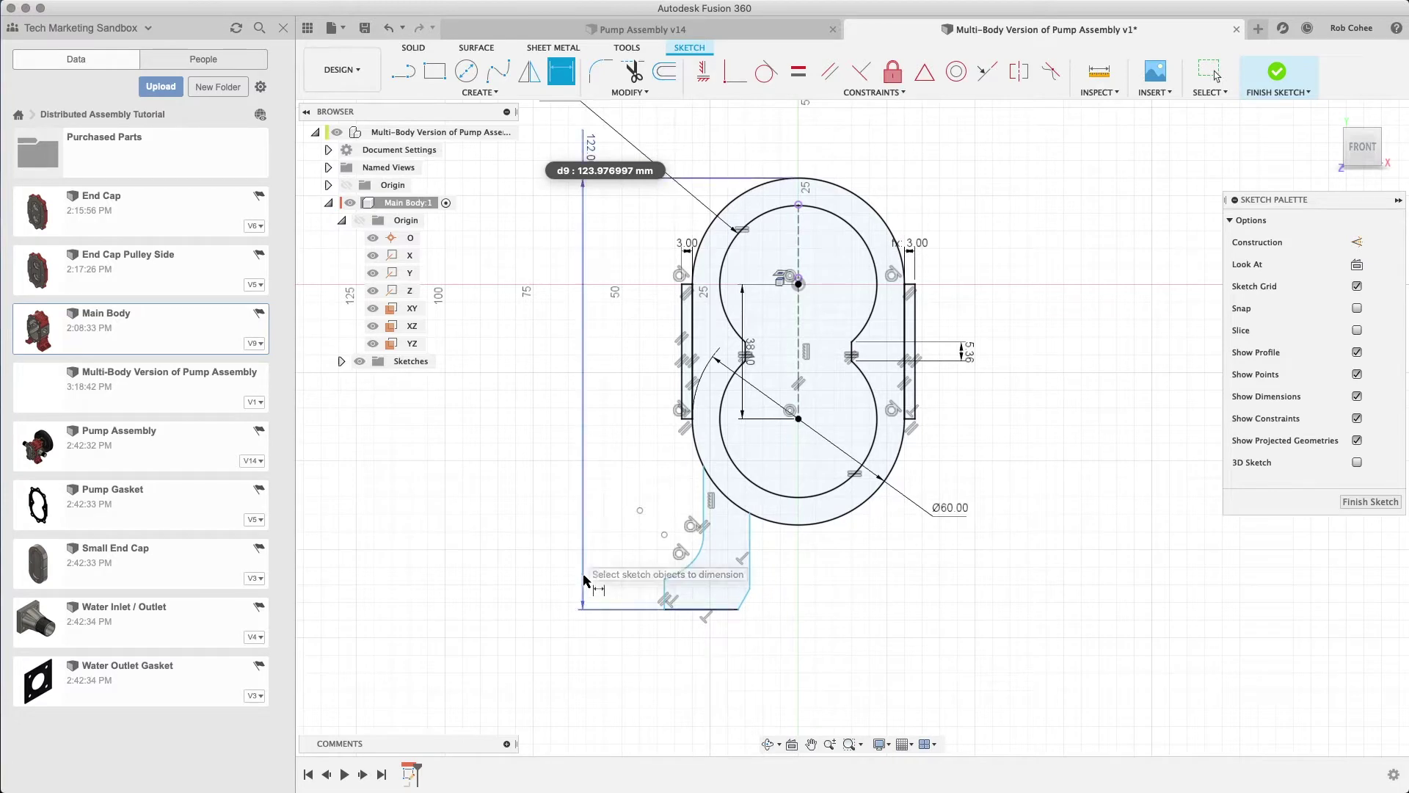
Dimension the horizontal distance from the foot's left edge to the vertical centerline as 40 mm
{"action": "scroll", "coordinate": [596, 630], "scroll_direction": "up", "scroll_amount": 1}
{"action": "left_click", "coordinate": [801, 380]}
{"action": "left_click", "coordinate": [665, 593]}
{"action": "left_click", "coordinate": [727, 657]}
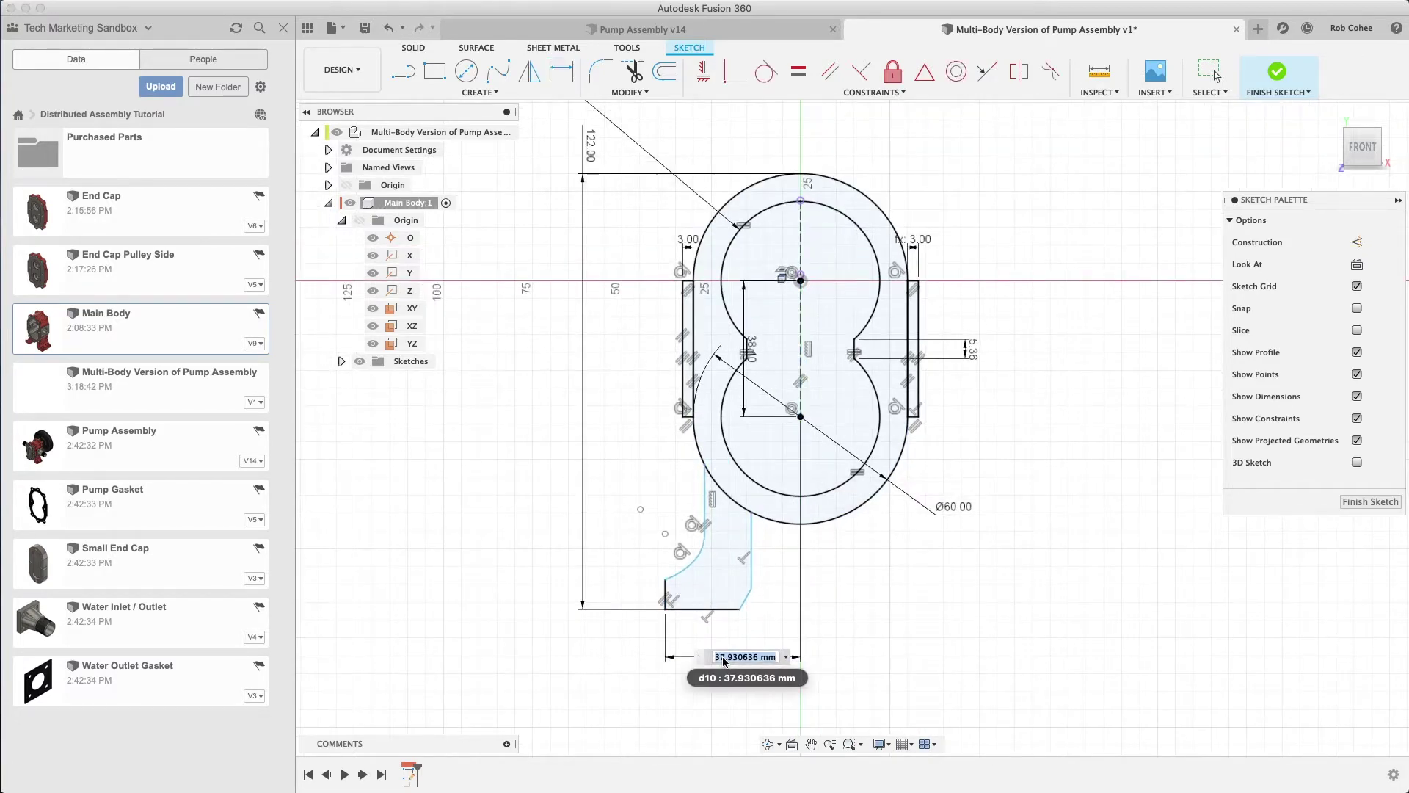
{"action": "scroll", "coordinate": [727, 657], "scroll_direction": "up", "scroll_amount": 2}
{"action": "type", "text": "40"}
{"action": "key", "text": "Return"}
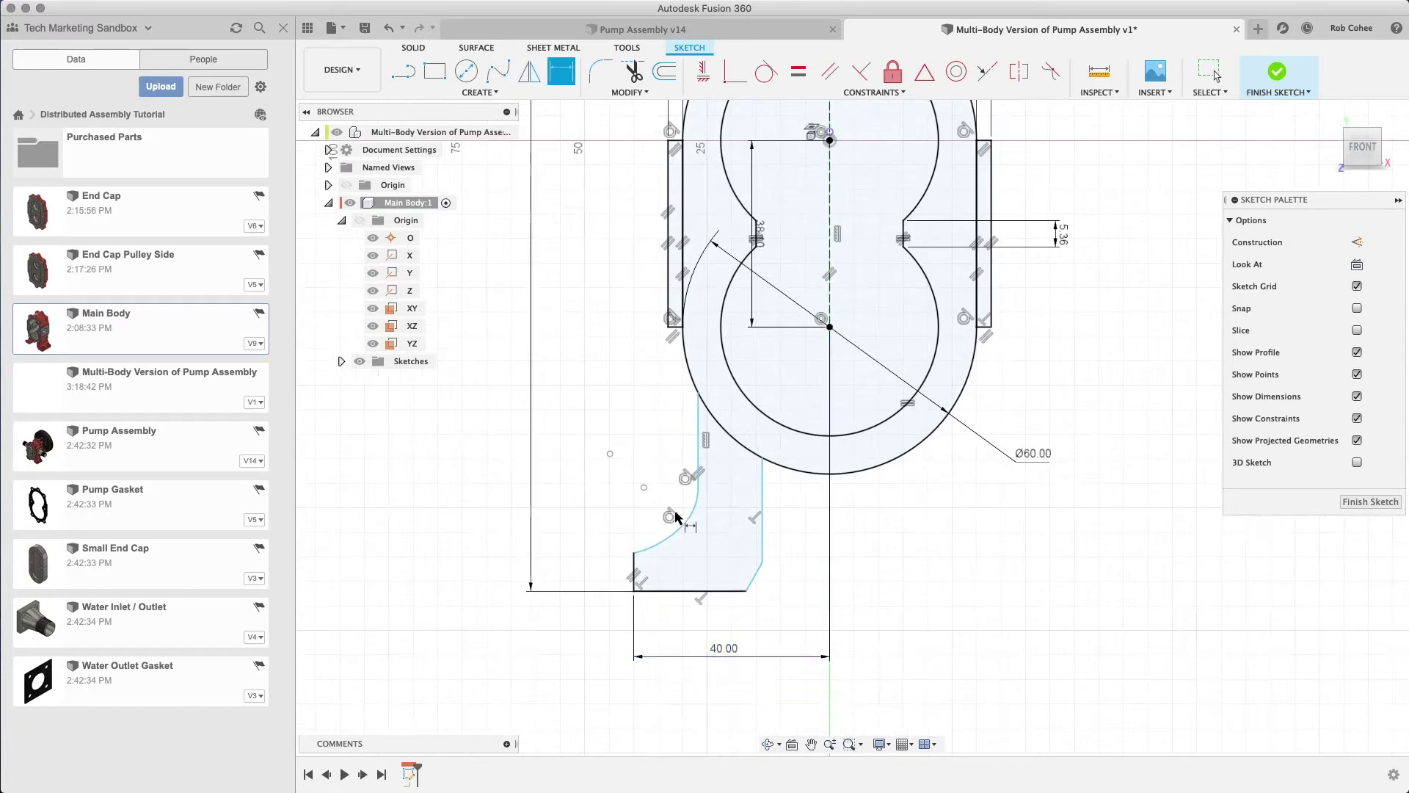
Dimension the foot's upper left vertical line at 15 mm
{"action": "left_click", "coordinate": [699, 440]}
{"action": "left_click", "coordinate": [661, 439]}
{"action": "type", "text": "15"}
{"action": "key", "text": "Return"}
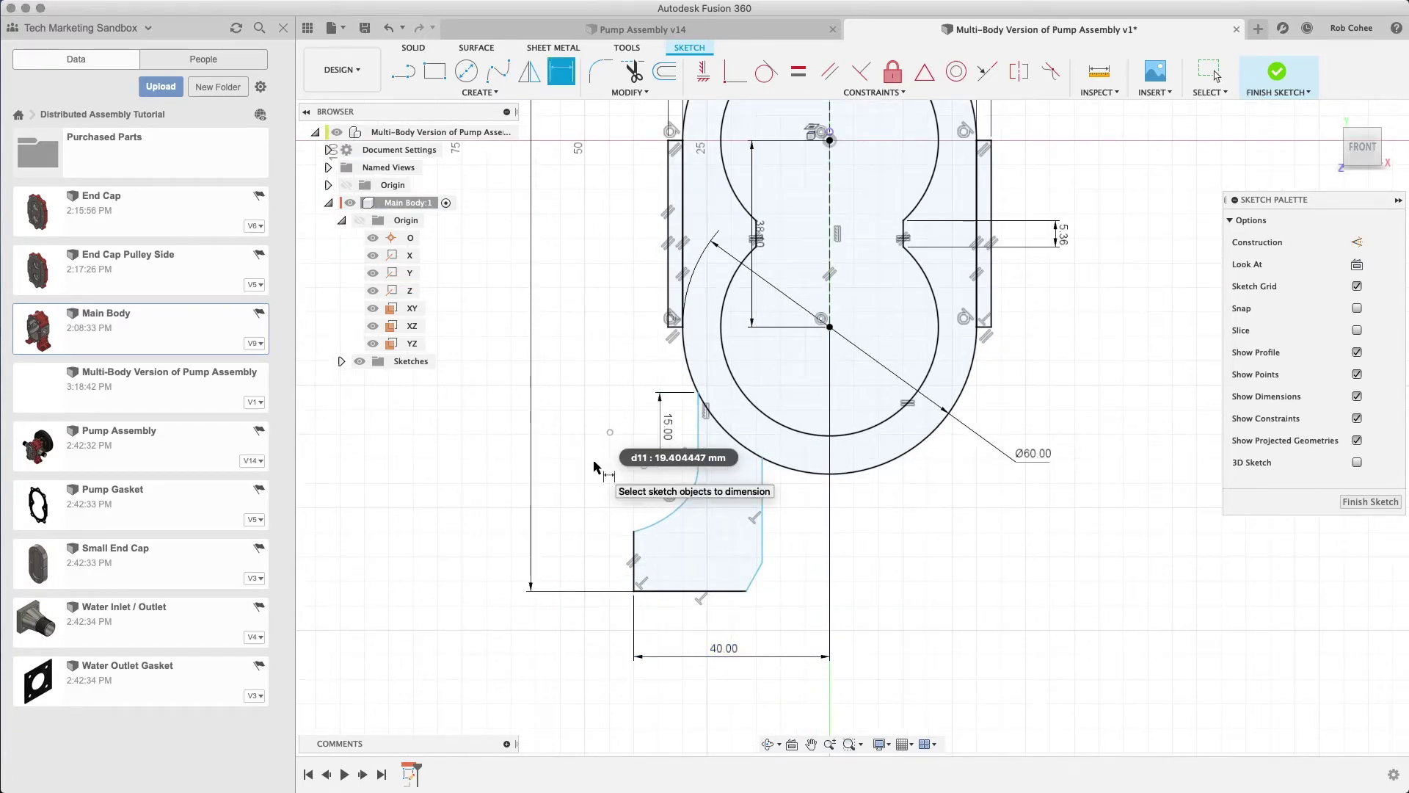
Try to dimension the foot's short left vertical edge at 8 mm
{"action": "left_click", "coordinate": [633, 559]}
{"action": "left_click", "coordinate": [592, 569]}
{"action": "type", "text": "8"}
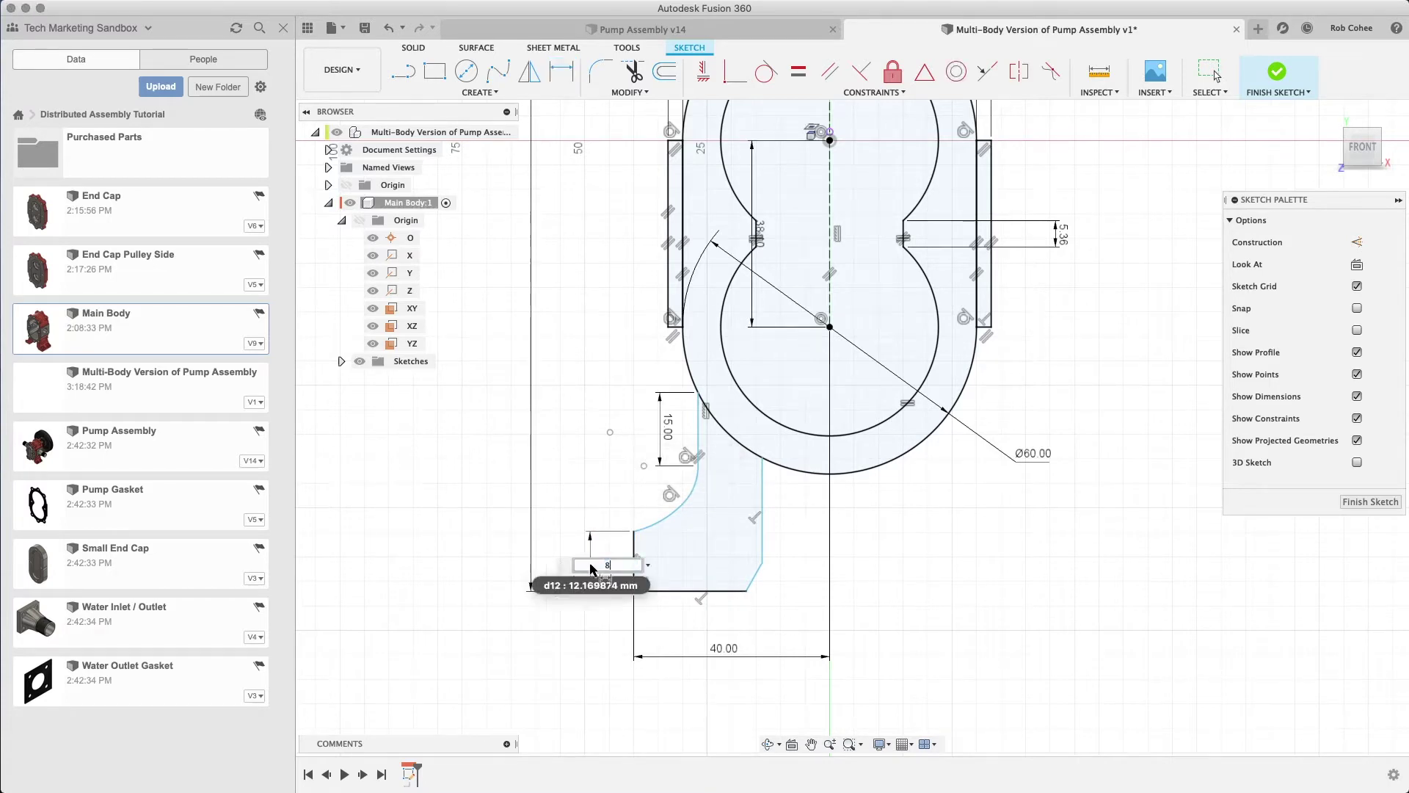
{"action": "key", "text": "Return"}
{"action": "right_click", "coordinate": [609, 509]}
{"action": "key", "text": "Escape"}
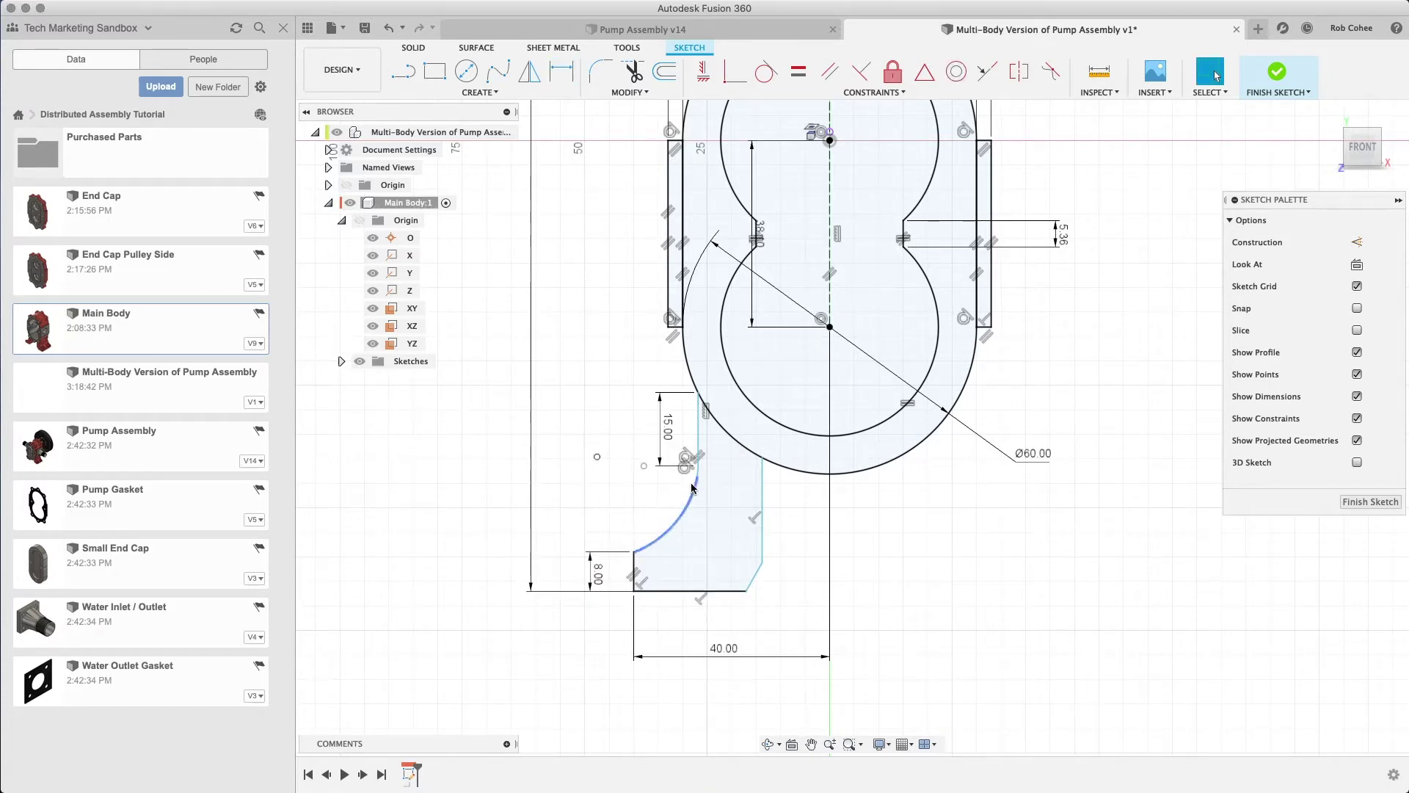
Adjust the foot's curved left side and dimension its upper arc with a 12 mm radius
{"action": "scroll", "coordinate": [698, 502], "scroll_direction": "up", "scroll_amount": 5}
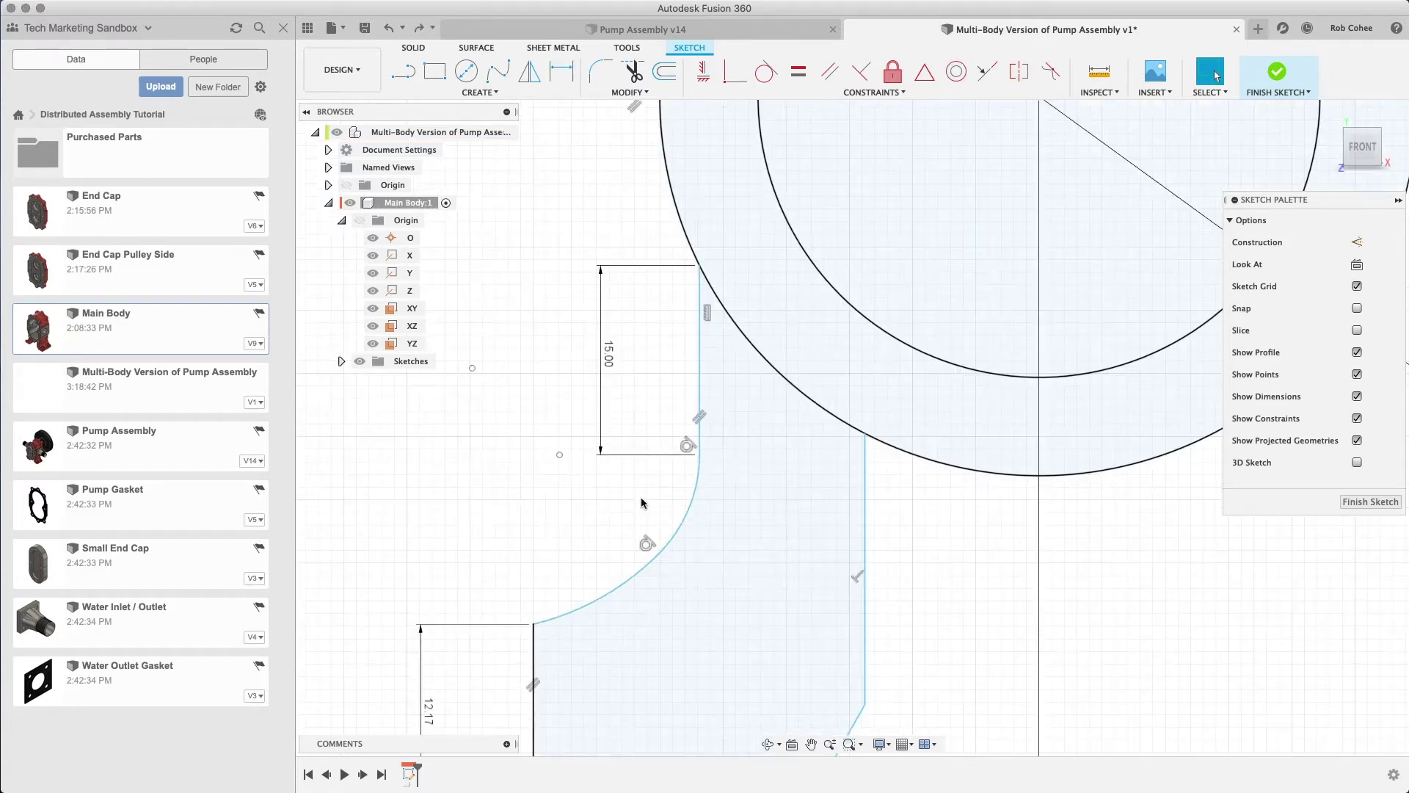
{"action": "left_click", "coordinate": [694, 484]}
{"action": "left_click_drag", "start_coordinate": [660, 553], "coordinate": [654, 570]}
{"action": "left_click", "coordinate": [595, 501]}
{"action": "scroll", "coordinate": [594, 498], "scroll_direction": "down", "scroll_amount": 2}
{"action": "key", "text": "d"}
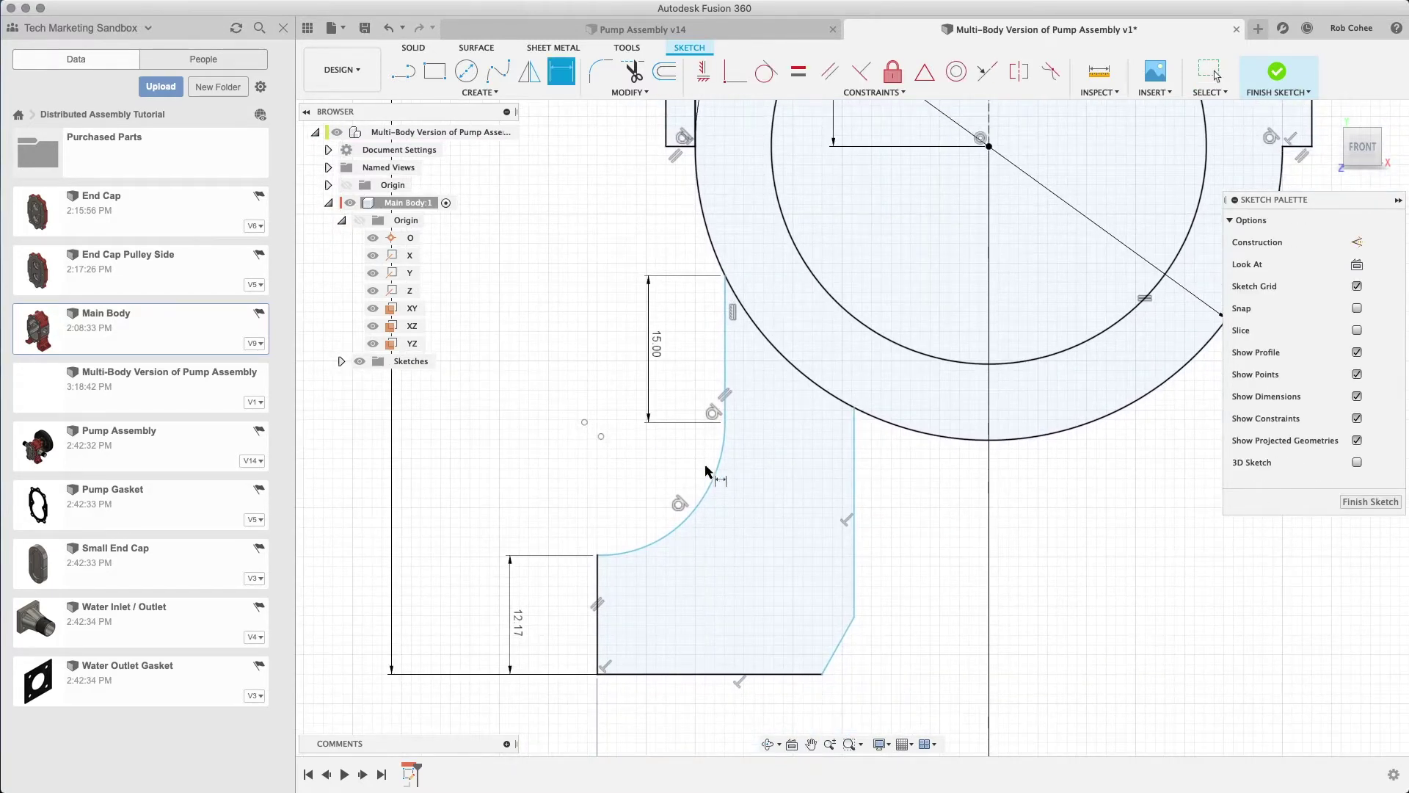
{"action": "left_click", "coordinate": [710, 475]}
{"action": "left_click", "coordinate": [584, 422]}
{"action": "left_click", "coordinate": [679, 464]}
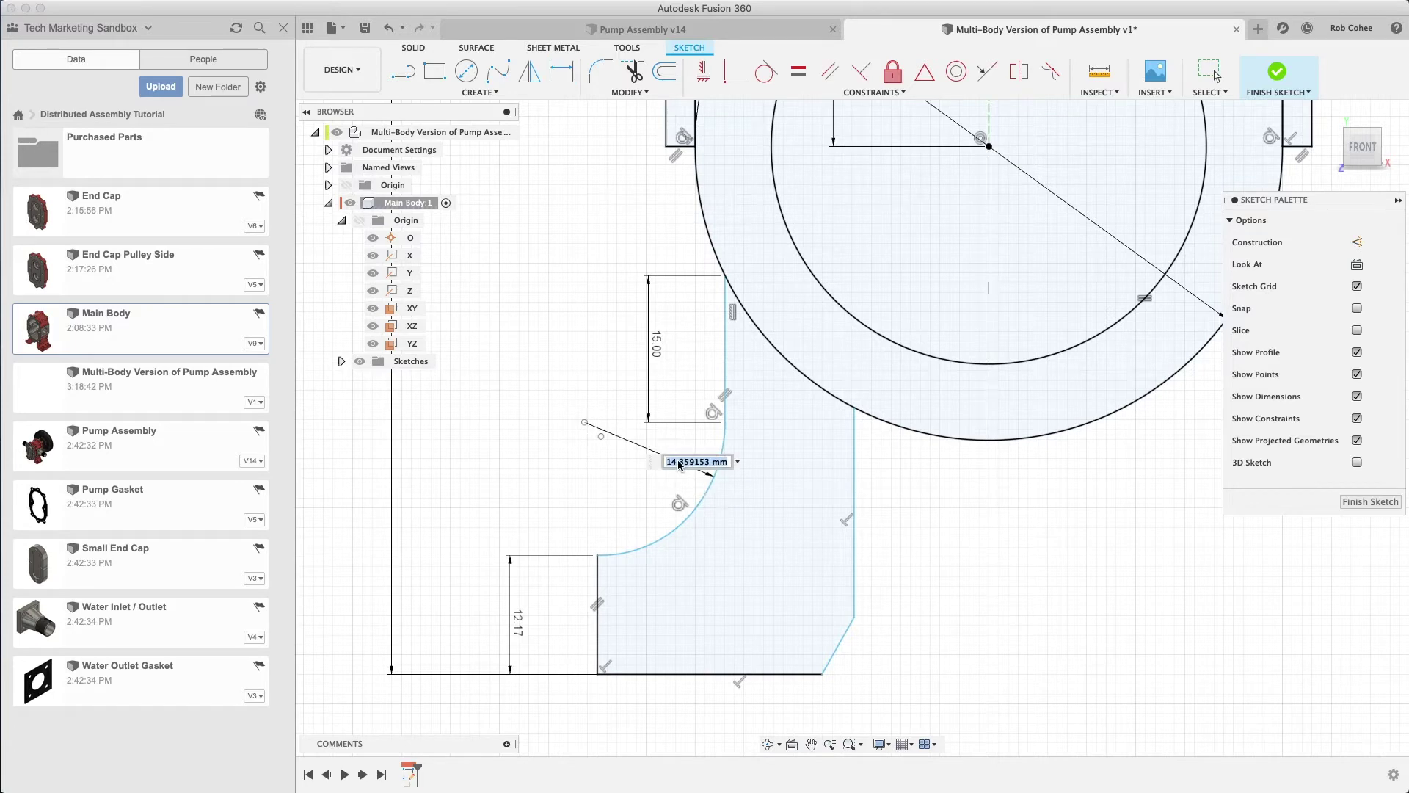
{"action": "type", "text": "12"}
{"action": "key", "text": "Return"}
Dimension the foot's lower arc with an 18 mm radius
{"action": "left_click", "coordinate": [667, 524]}
{"action": "left_click", "coordinate": [623, 508]}
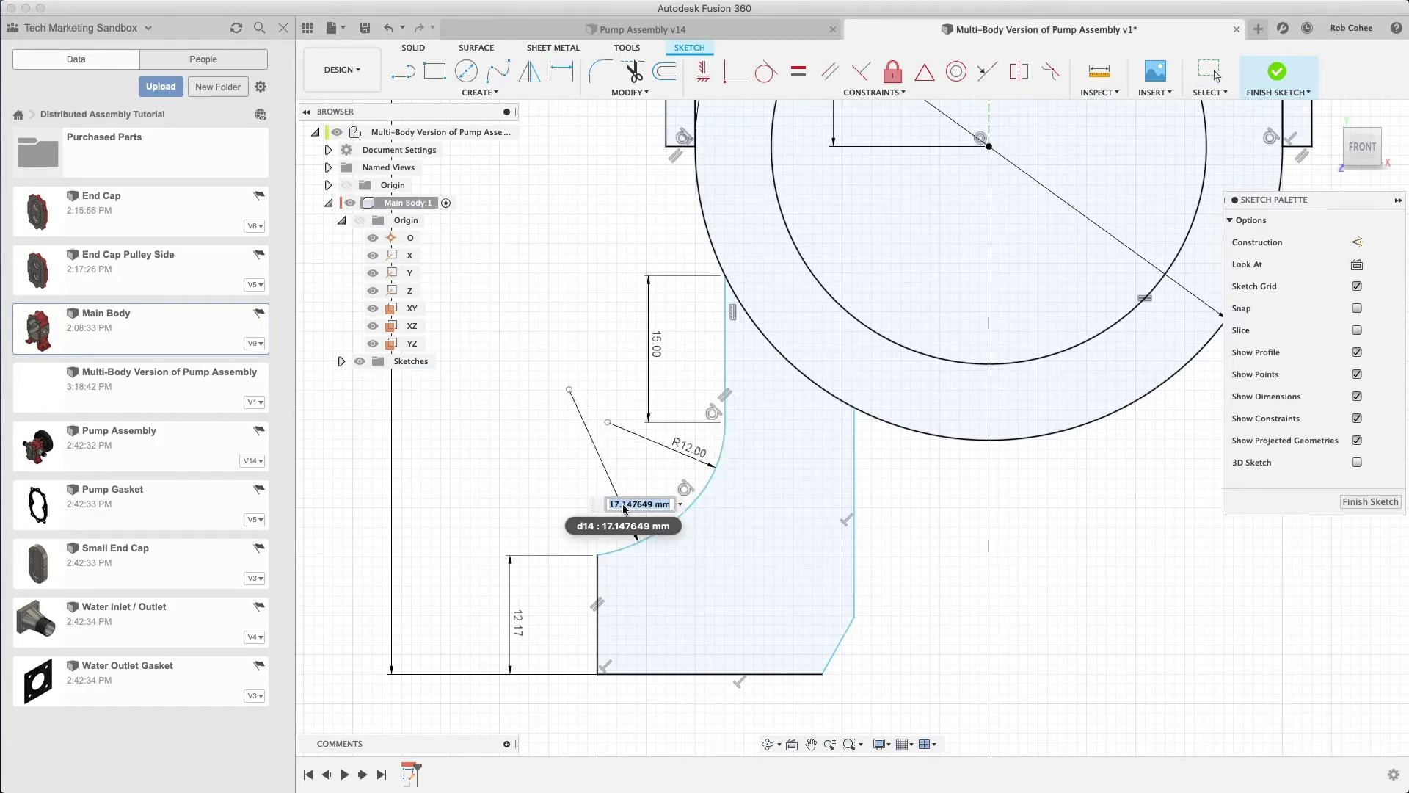
{"action": "type", "text": "18"}
{"action": "key", "text": "Return"}
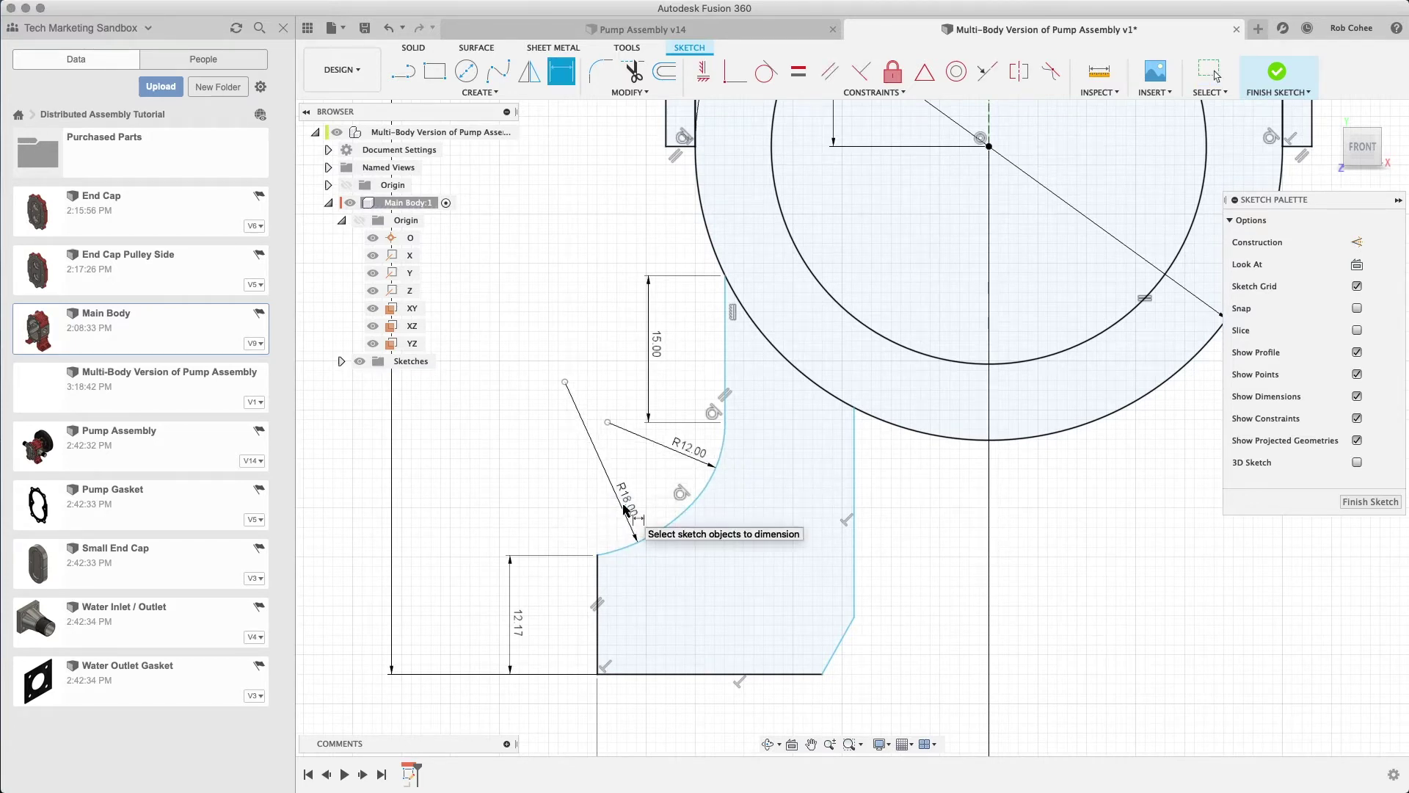
Dimension the angle between the foot's slanted line and its bottom edge as 126 degrees
{"action": "left_click", "coordinate": [835, 649]}
{"action": "left_click", "coordinate": [804, 673]}
{"action": "left_click", "coordinate": [785, 635]}
{"action": "type", "text": "126"}
{"action": "key", "text": "Return"}
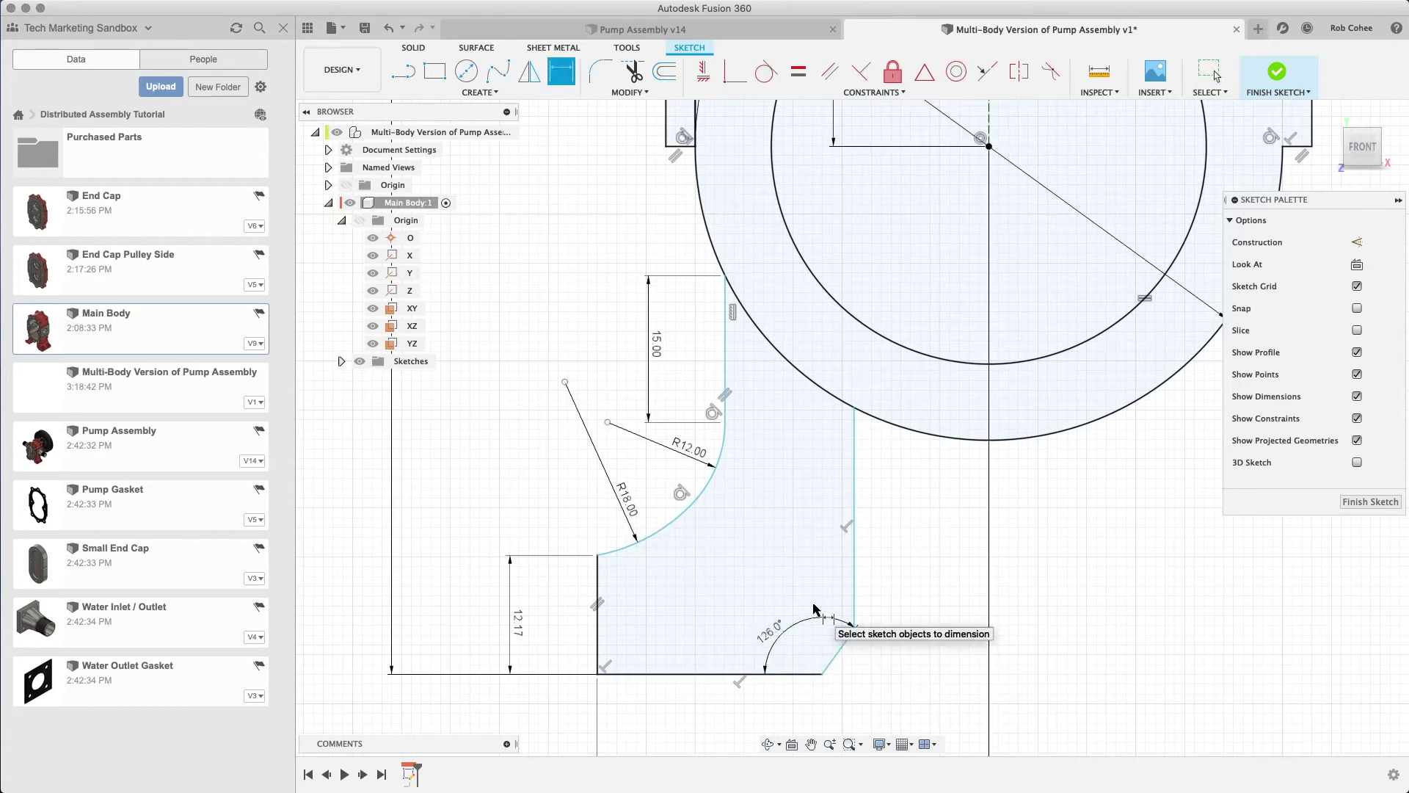
Dimension the vertical height of the foot's slanted line as 8 mm
{"action": "left_click", "coordinate": [836, 653]}
{"action": "left_click", "coordinate": [927, 654]}
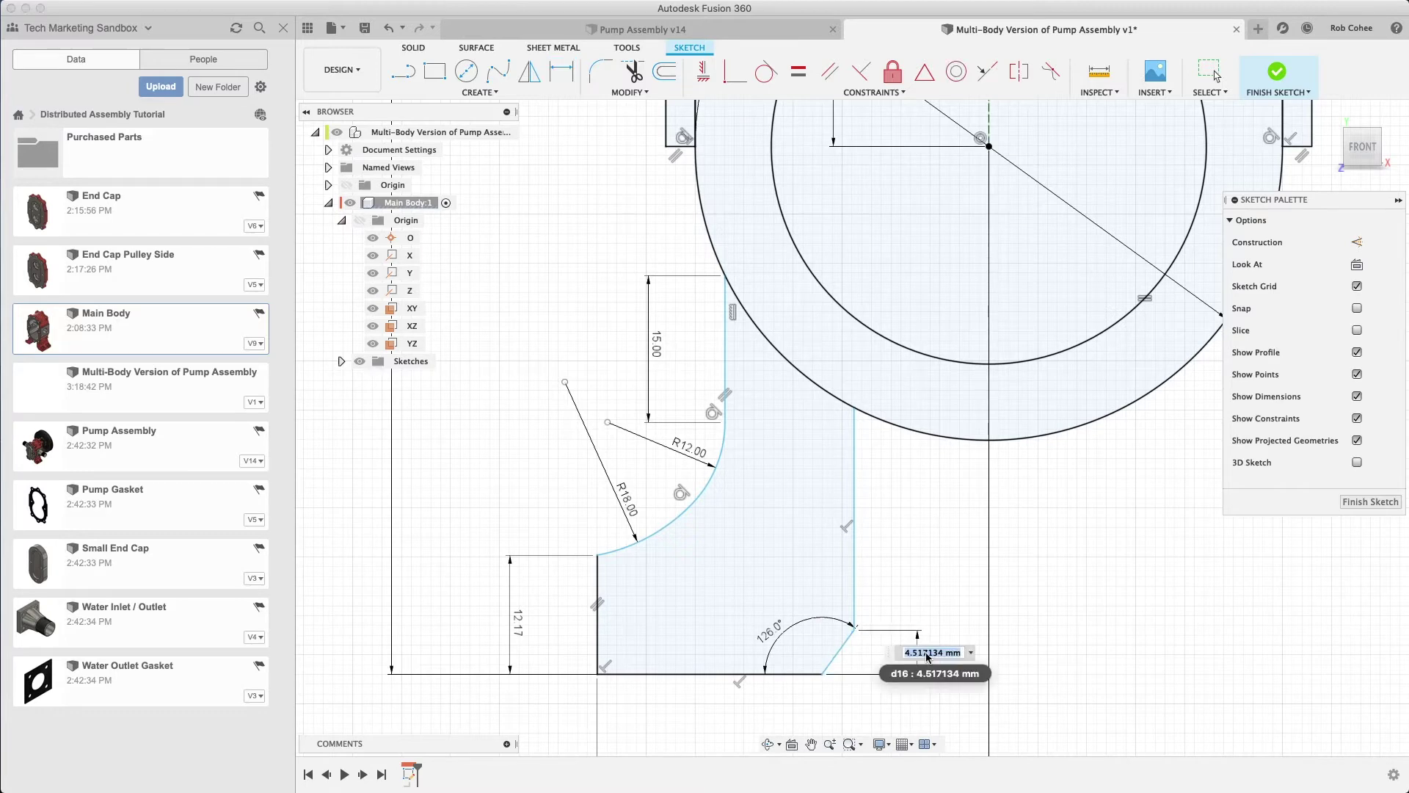
{"action": "type", "text": "8"}
{"action": "key", "text": "Return"}
Dimension the horizontal distance between the foot's two upper vertical lines as 12 mm
{"action": "left_click", "coordinate": [879, 527]}
{"action": "left_click", "coordinate": [726, 377]}
{"action": "left_click", "coordinate": [796, 482]}
{"action": "type", "text": "12"}
{"action": "key", "text": "Return"}
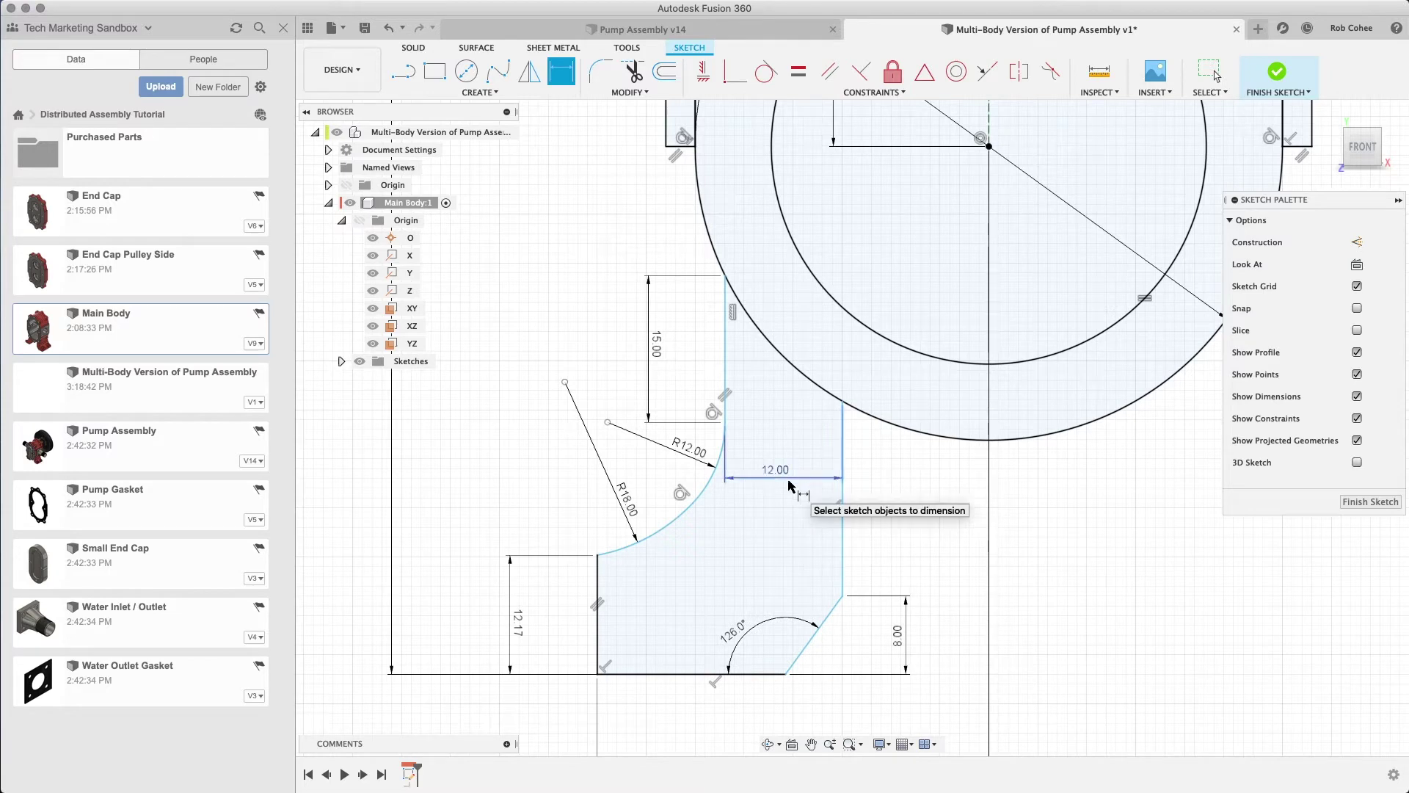
Delete the height dimension on the foot's left vertical edge
{"action": "scroll", "coordinate": [793, 482], "scroll_direction": "down", "scroll_amount": 4}
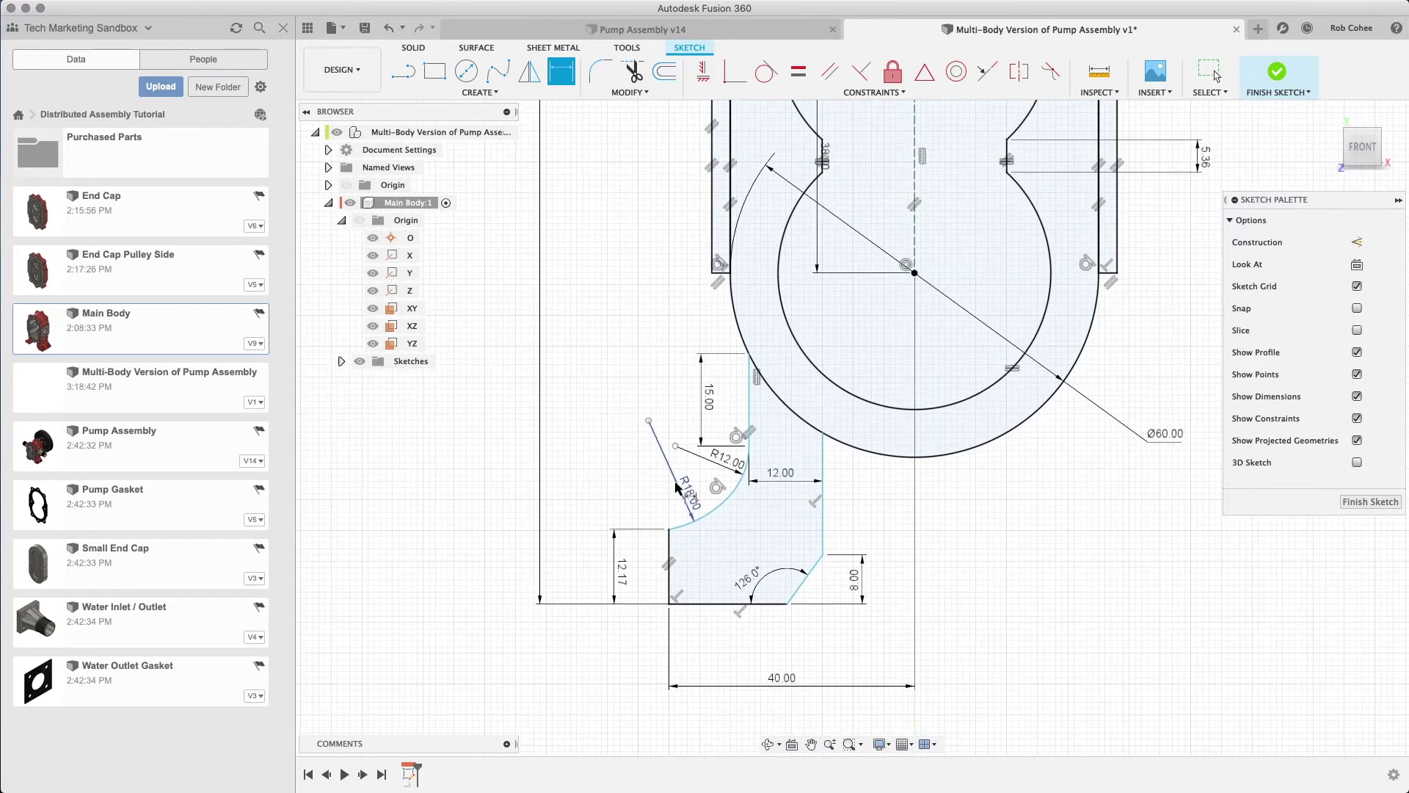
{"action": "right_click", "coordinate": [612, 480]}
{"action": "key", "text": "Escape"}
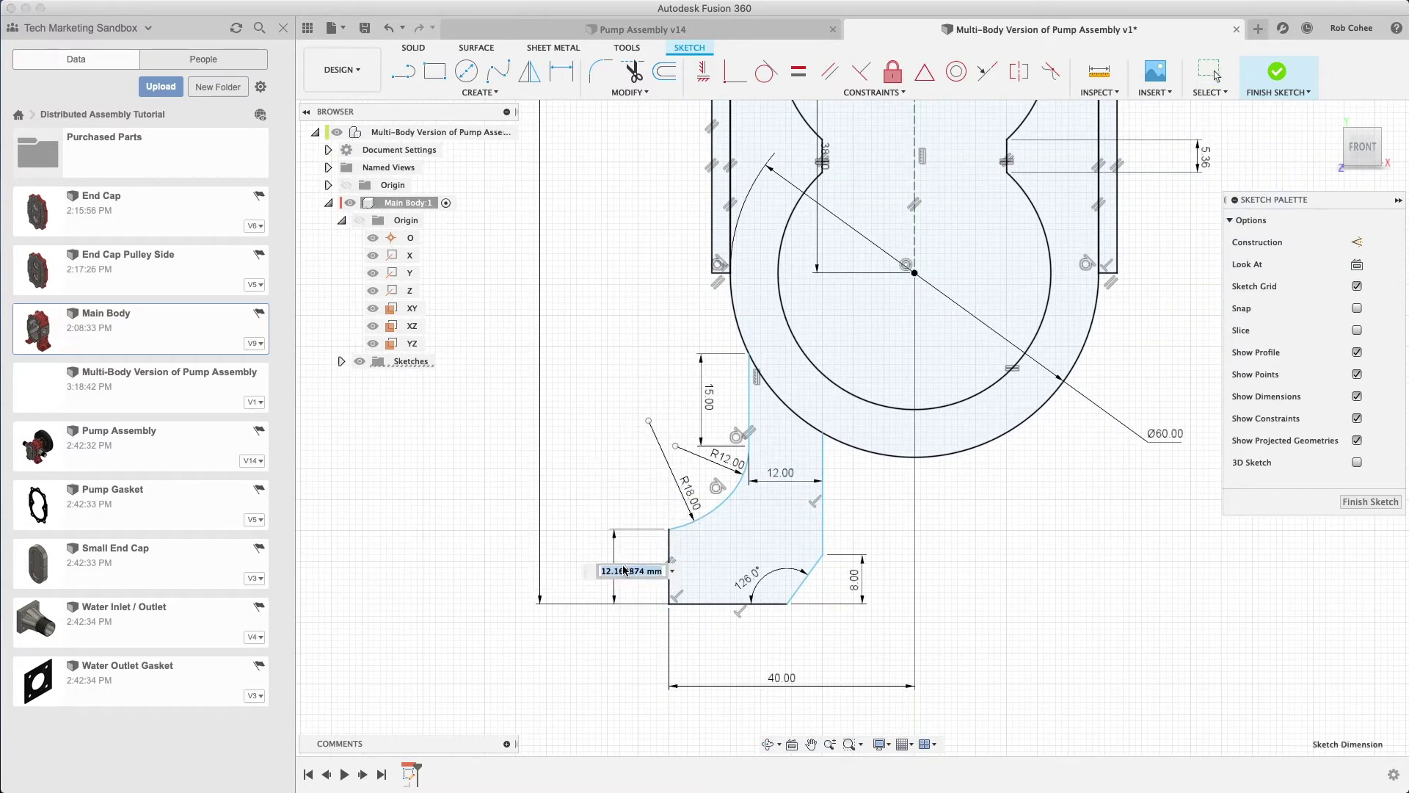
{"action": "key", "text": "super+z"}
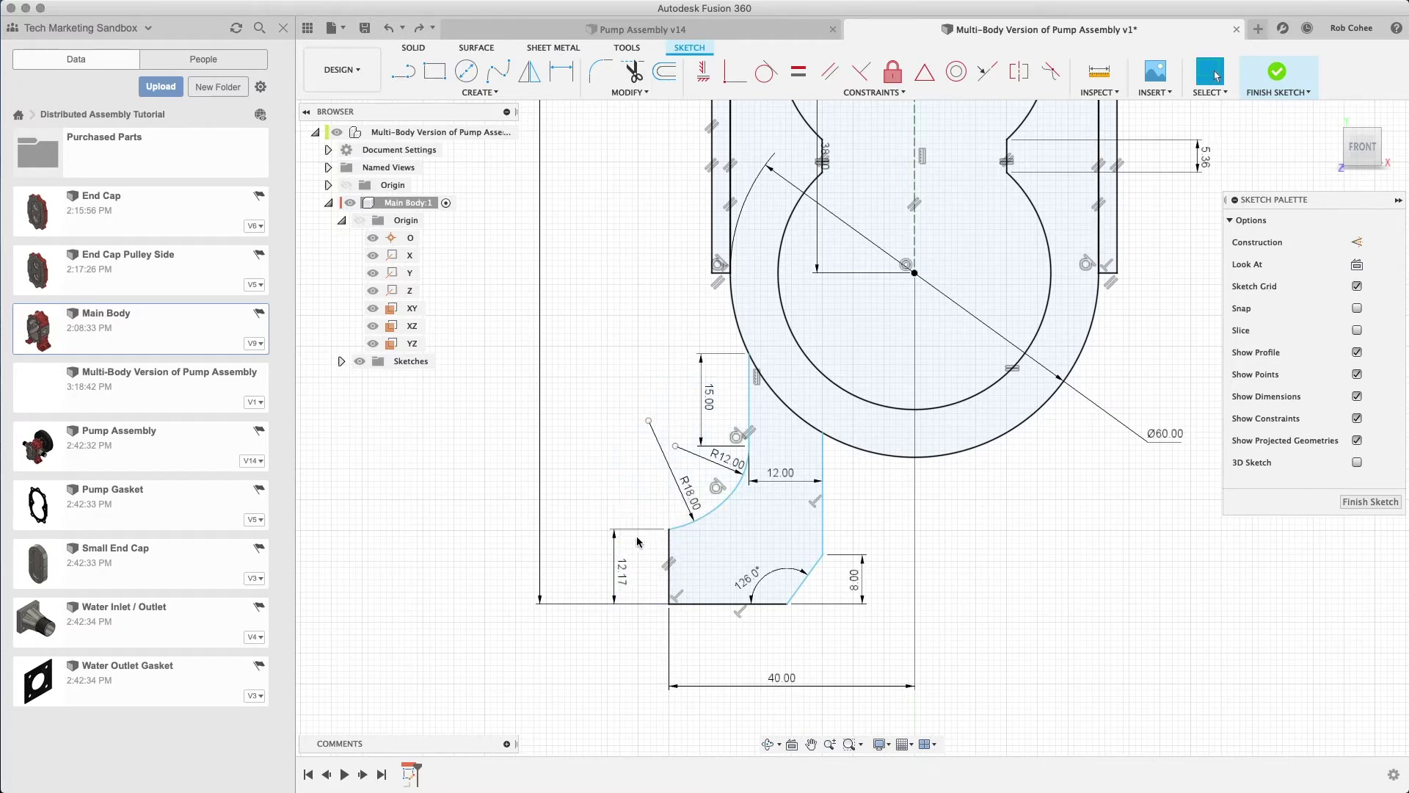
{"action": "left_click", "coordinate": [621, 570]}
{"action": "key", "text": "Delete"}
Reposition the foot's arcs and their endpoints until the left vertical edge is about 8 mm high
{"action": "left_click_drag", "start_coordinate": [668, 529], "coordinate": [670, 552]}
{"action": "scroll", "coordinate": [746, 462], "scroll_direction": "up", "scroll_amount": 8}
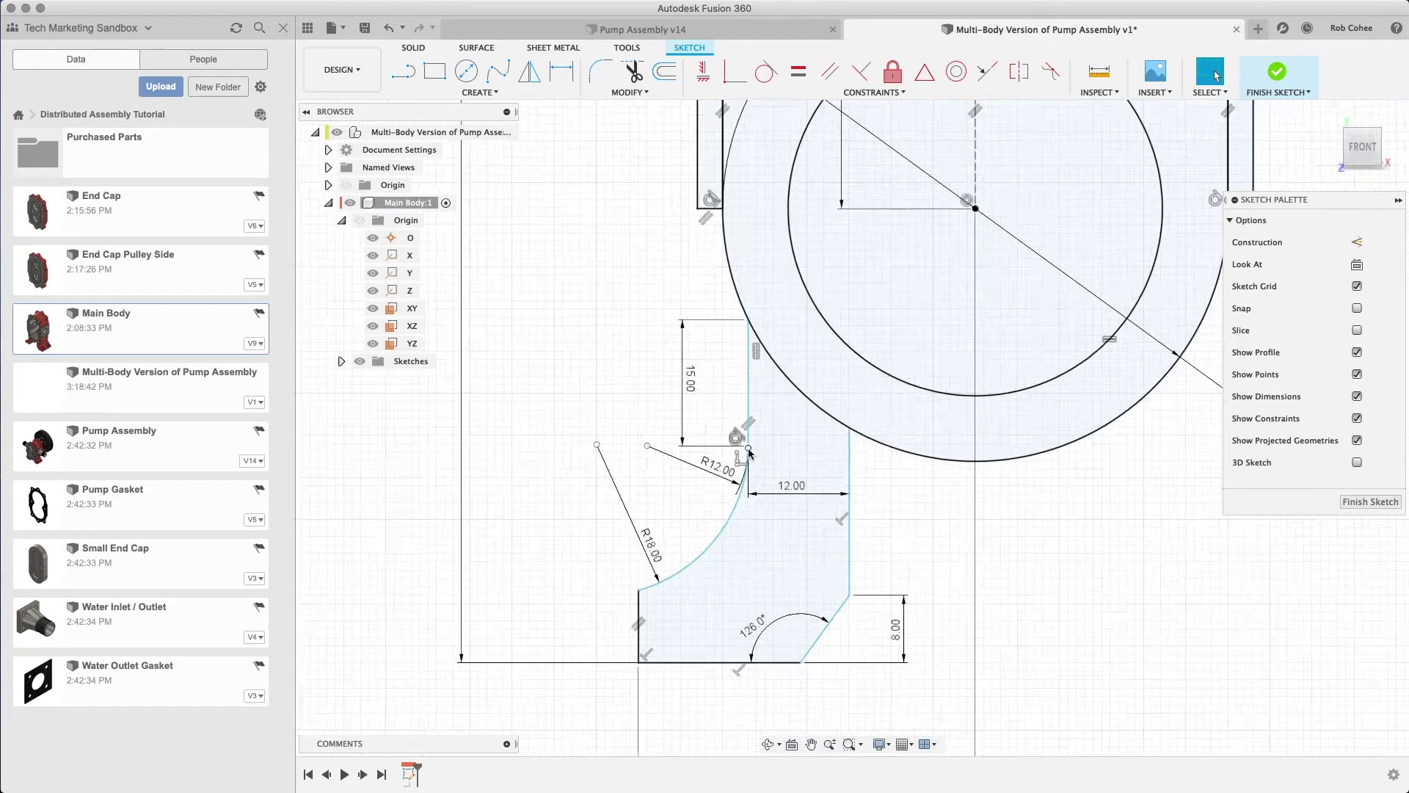
{"action": "scroll", "coordinate": [746, 439], "scroll_direction": "down", "scroll_amount": 4}
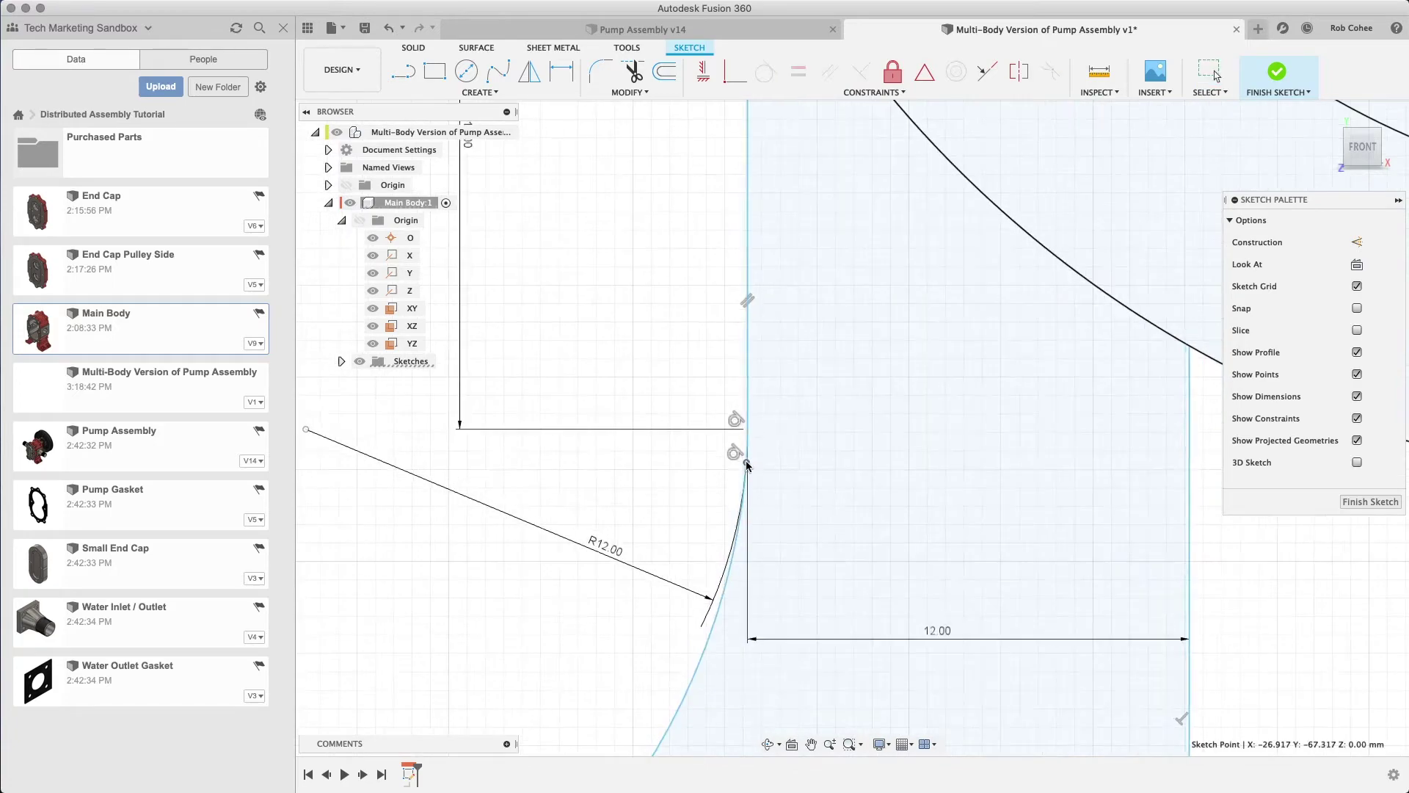
{"action": "scroll", "coordinate": [641, 585], "scroll_direction": "down", "scroll_amount": 3}
{"action": "left_click_drag", "start_coordinate": [696, 461], "coordinate": [689, 470]}
{"action": "left_click", "coordinate": [438, 490]}
{"action": "left_click_drag", "start_coordinate": [578, 530], "coordinate": [569, 549]}
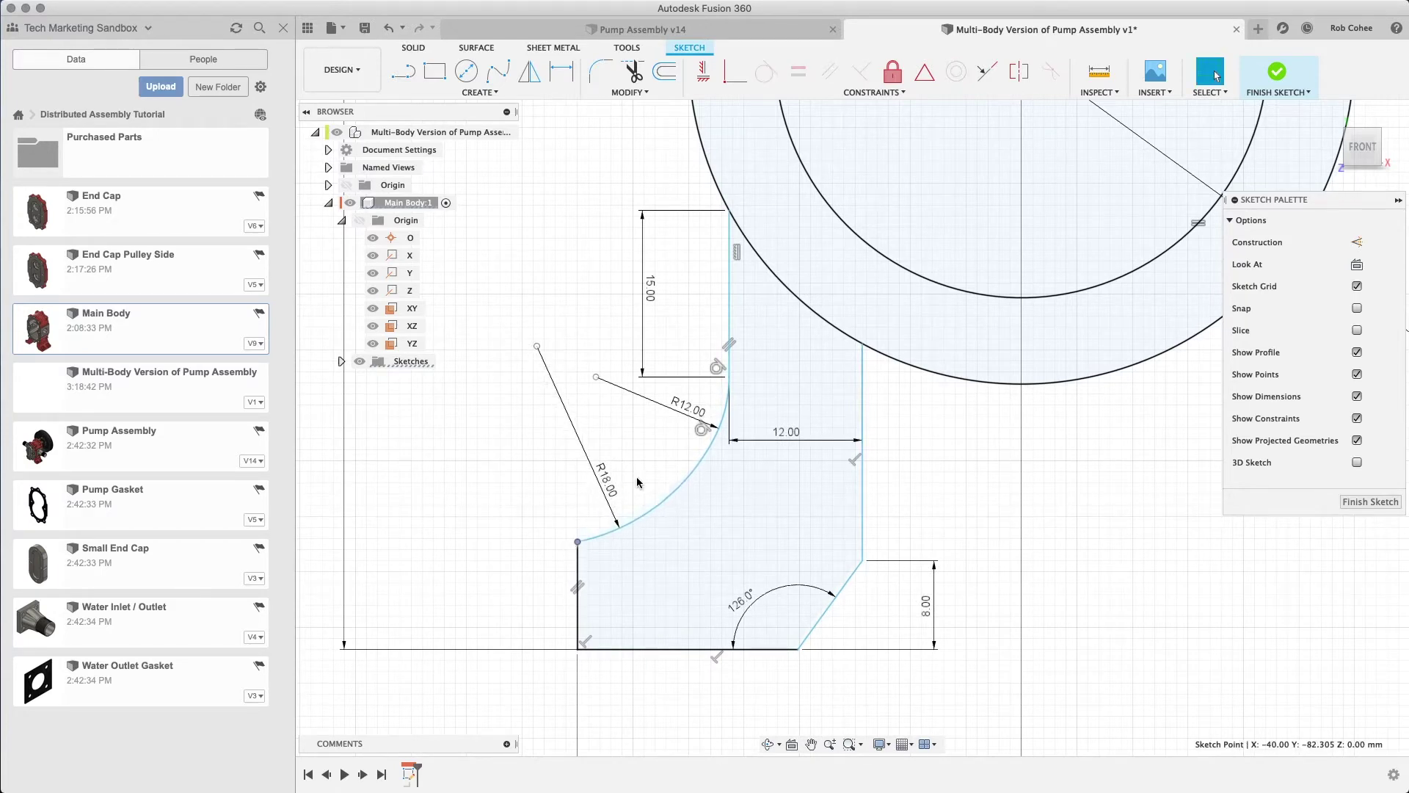
{"action": "left_click_drag", "start_coordinate": [717, 431], "coordinate": [717, 484]}
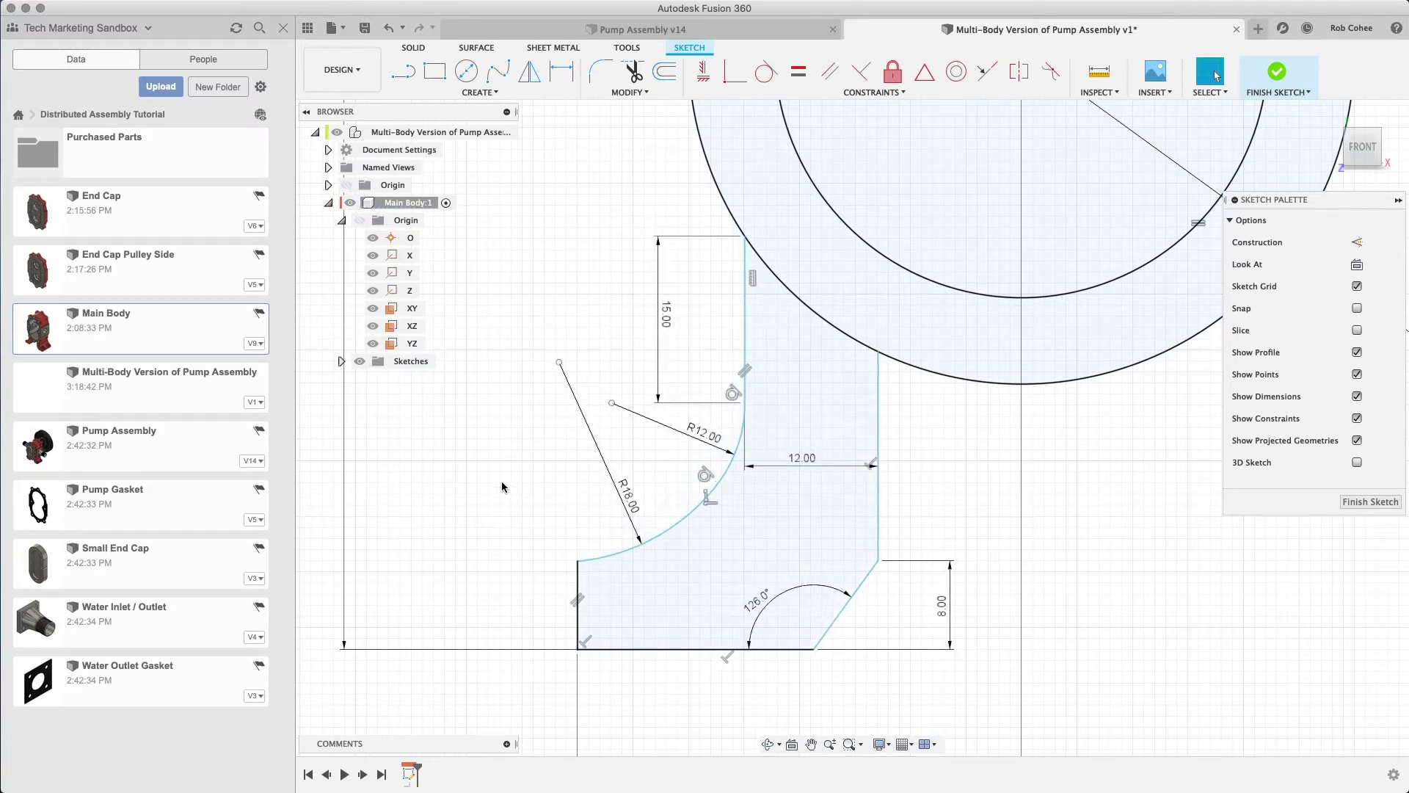
Dimension the foot's left vertical edge at 8 mm
{"action": "key", "text": "d"}
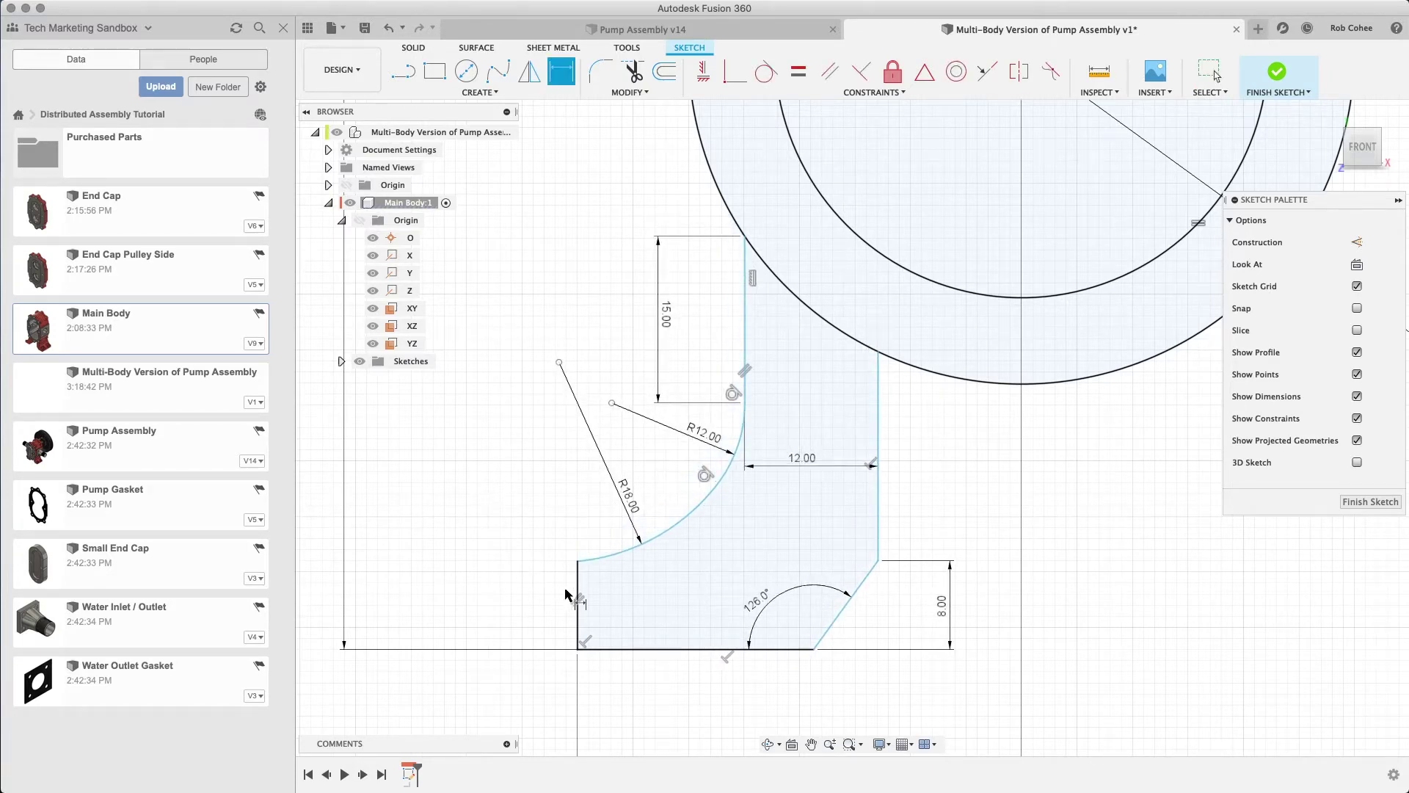
{"action": "left_click", "coordinate": [577, 593]}
{"action": "left_click", "coordinate": [522, 603]}
{"action": "type", "text": "9"}
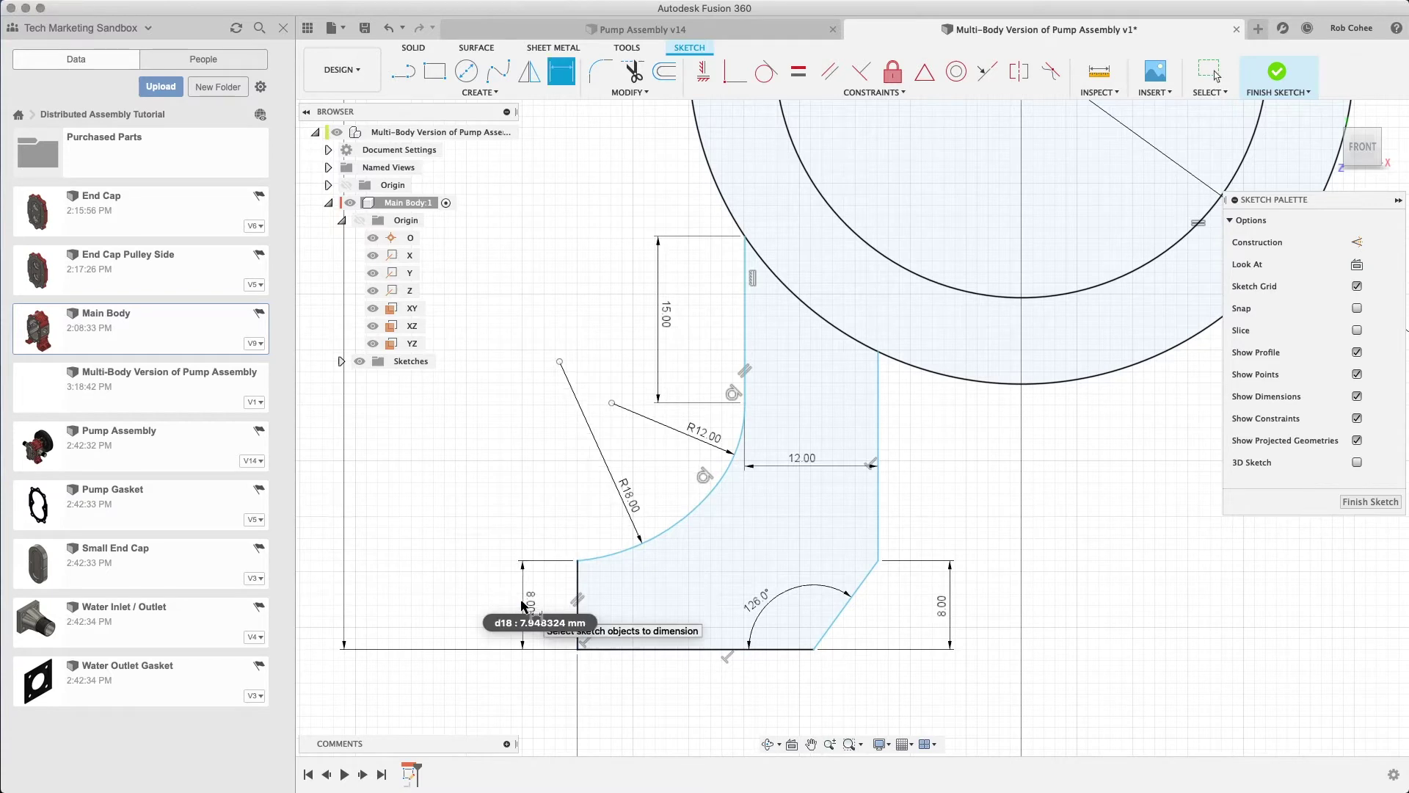
{"action": "key", "text": "Return"}
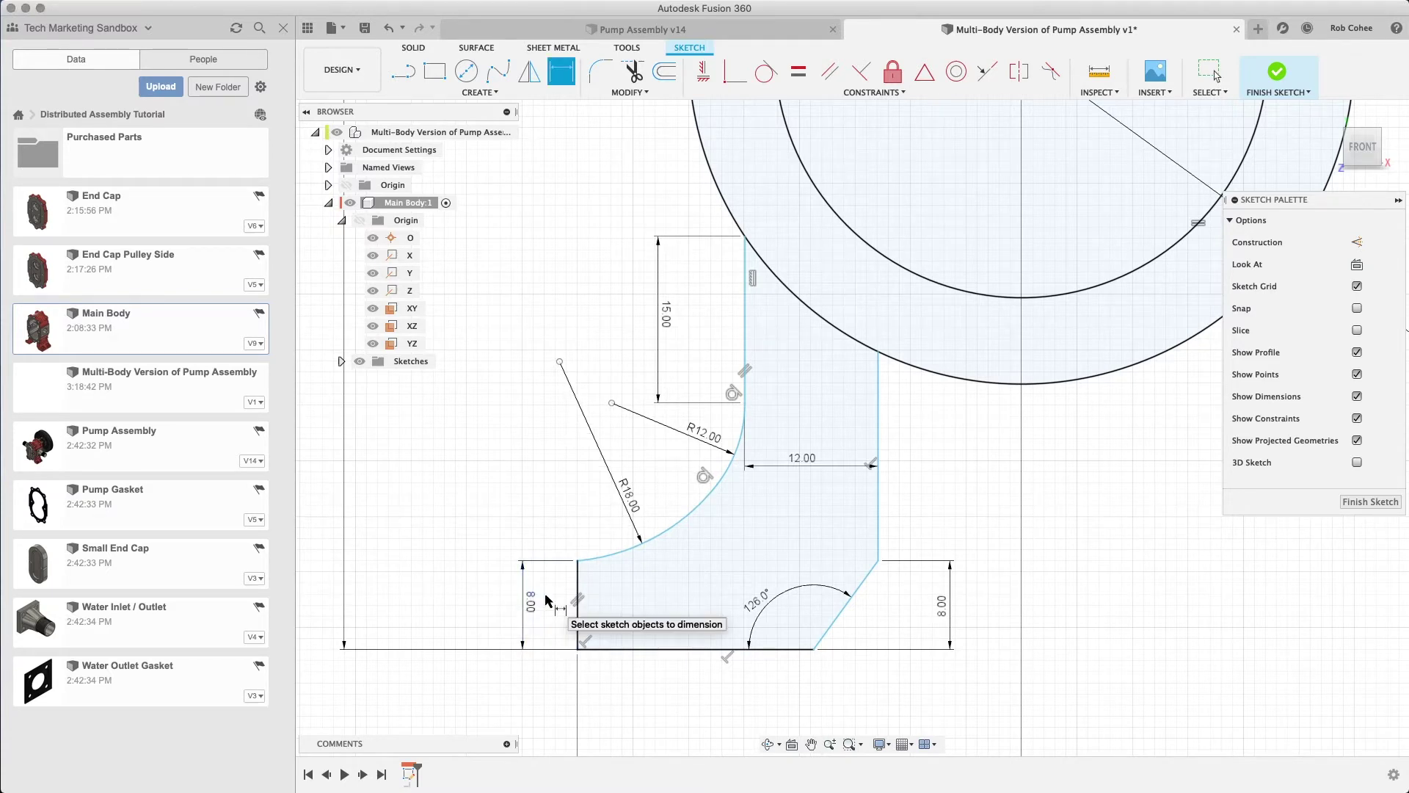
{"action": "right_click", "coordinate": [948, 492]}
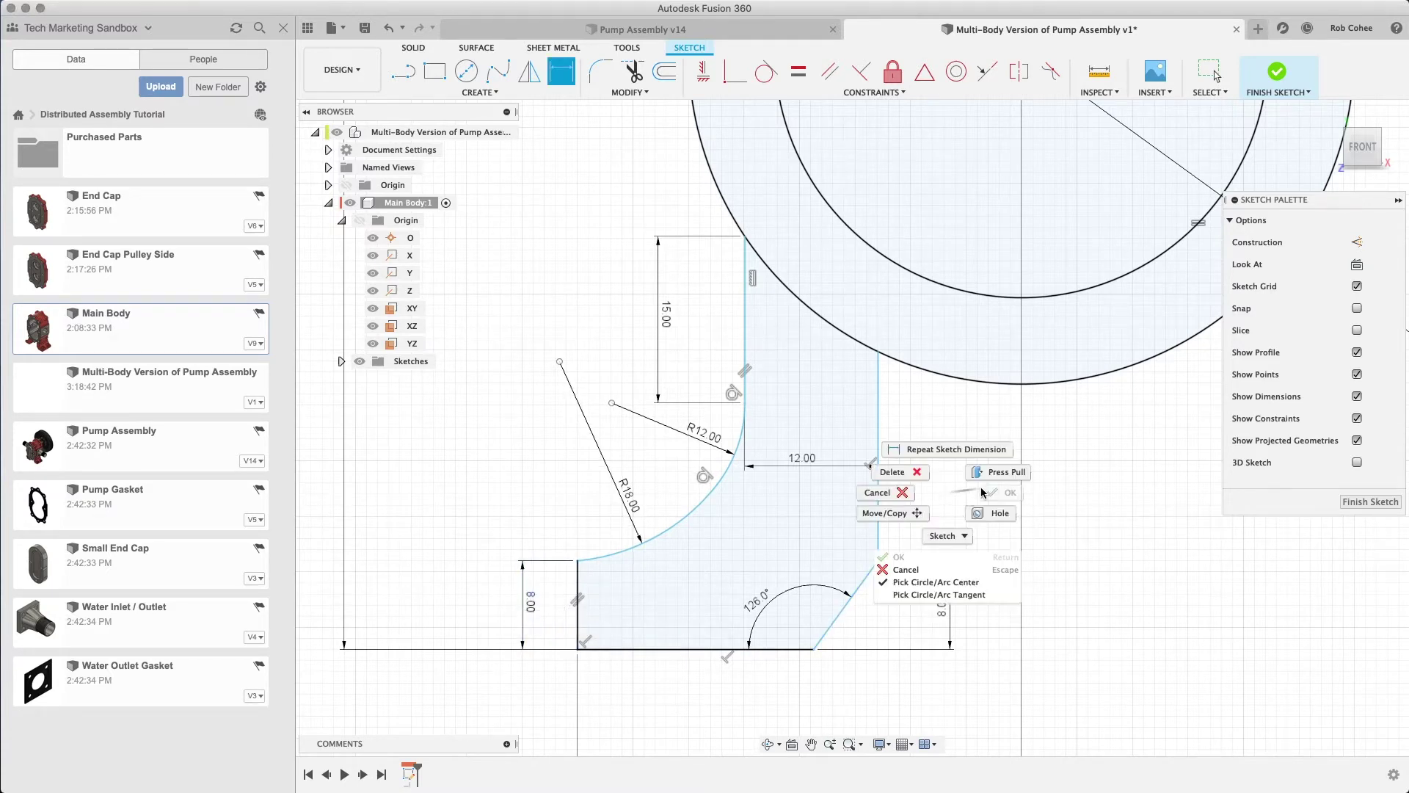
{"action": "left_click", "coordinate": [981, 492]}
Finish the profile sketch and reopen it for editing
{"action": "middle_click", "coordinate": [934, 477]}
{"action": "middle_click", "coordinate": [934, 477]}
{"action": "middle_click_drag", "start_coordinate": [925, 497], "coordinate": [871, 447]}
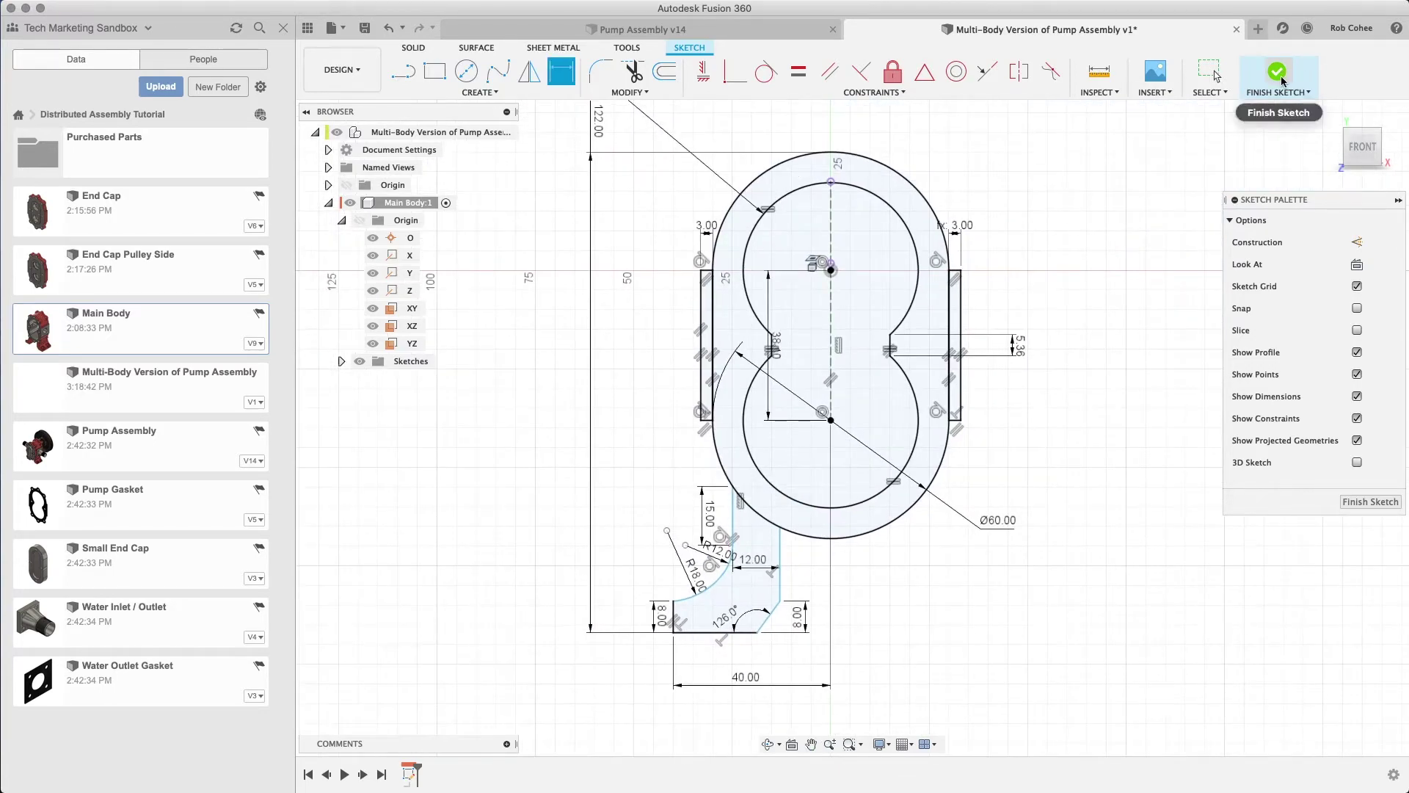
{"action": "left_click", "coordinate": [1277, 73]}
{"action": "double_click", "coordinate": [408, 779]}
Mirror the left foot's seven lines and arcs about the body's vertical centerline
{"action": "scroll", "coordinate": [692, 426], "scroll_direction": "up", "scroll_amount": 3}
{"action": "mouse_move", "coordinate": [692, 425]}
{"action": "middle_mouse_down"}
{"action": "mouse_move", "coordinate": [670, 397]}
{"action": "mouse_move", "coordinate": [660, 330]}
{"action": "middle_mouse_up"}
{"action": "left_click", "coordinate": [529, 71]}
{"action": "left_click", "coordinate": [763, 506]}
{"action": "left_click", "coordinate": [758, 573]}
{"action": "left_click", "coordinate": [738, 600]}
{"action": "left_click", "coordinate": [677, 643]}
{"action": "left_click", "coordinate": [705, 672]}
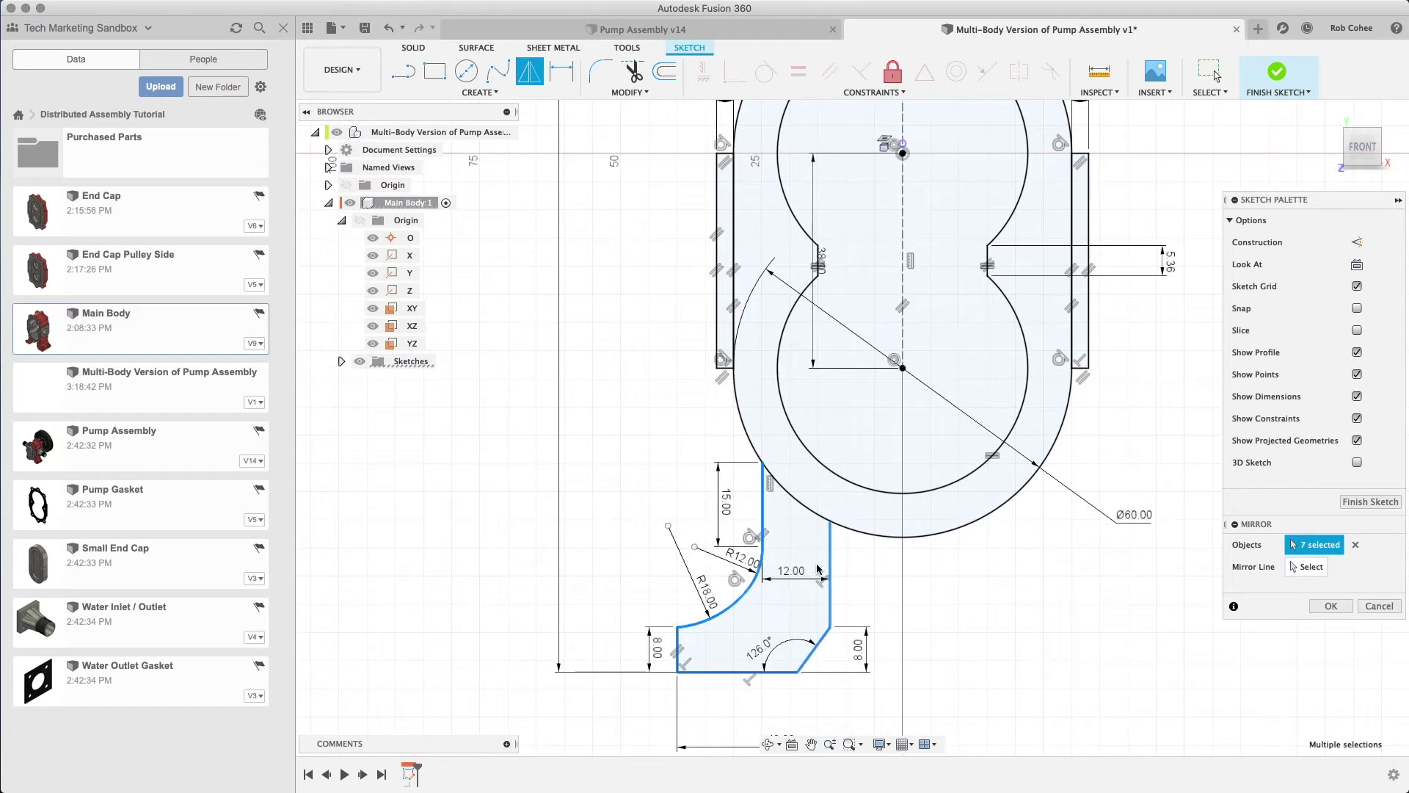
{"action": "left_click", "coordinate": [1307, 566]}
{"action": "left_click", "coordinate": [903, 220]}
{"action": "left_click", "coordinate": [1330, 605]}
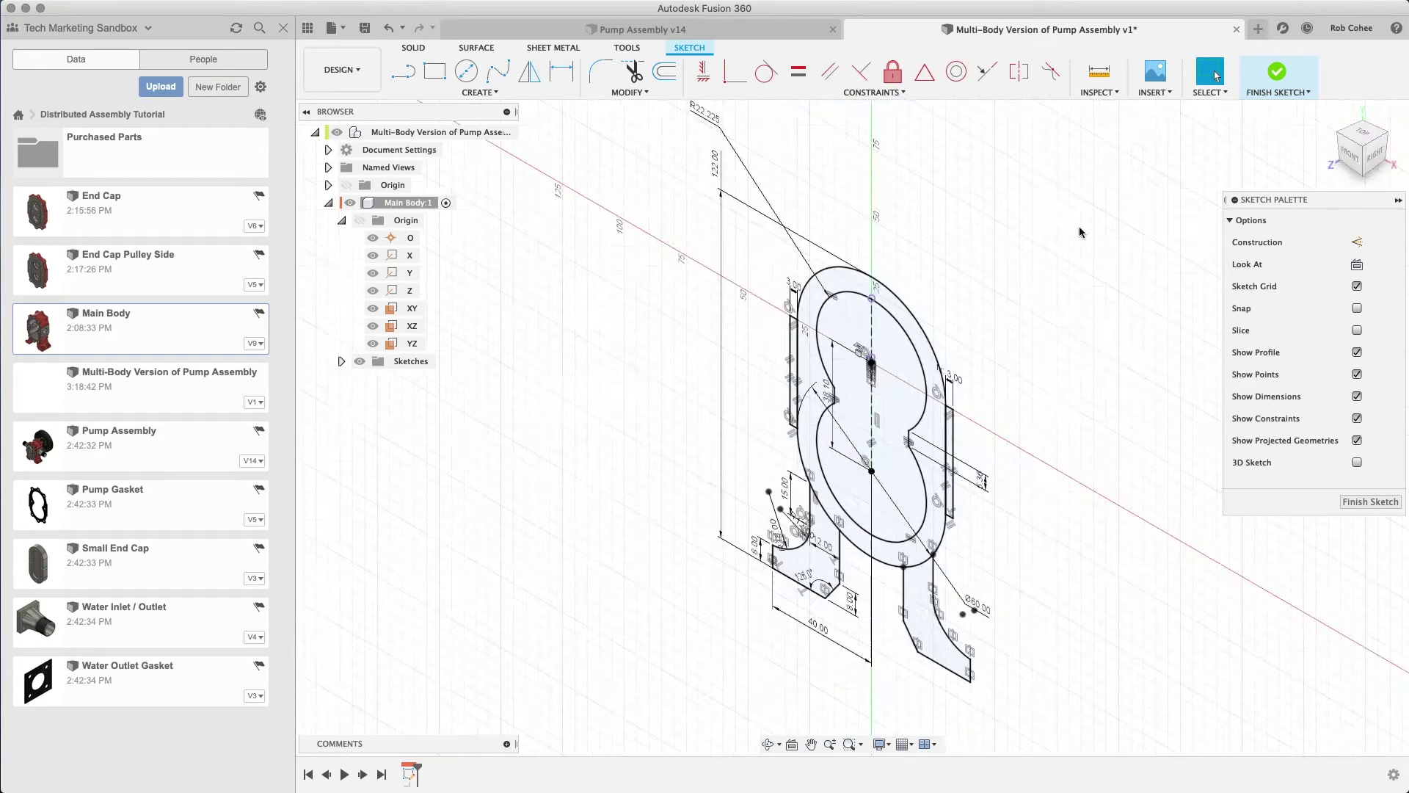
Finish the sketch and extrude the outer ring, both side strips and both feet symmetrically, 40.2 mm whole length, as a new body
{"action": "left_click", "coordinate": [1277, 73]}
{"action": "key", "text": "e"}
{"action": "left_click", "coordinate": [801, 361]}
{"action": "left_click", "coordinate": [773, 440]}
{"action": "left_click", "coordinate": [935, 551]}
{"action": "left_click", "coordinate": [794, 615]}
{"action": "left_click", "coordinate": [901, 672]}
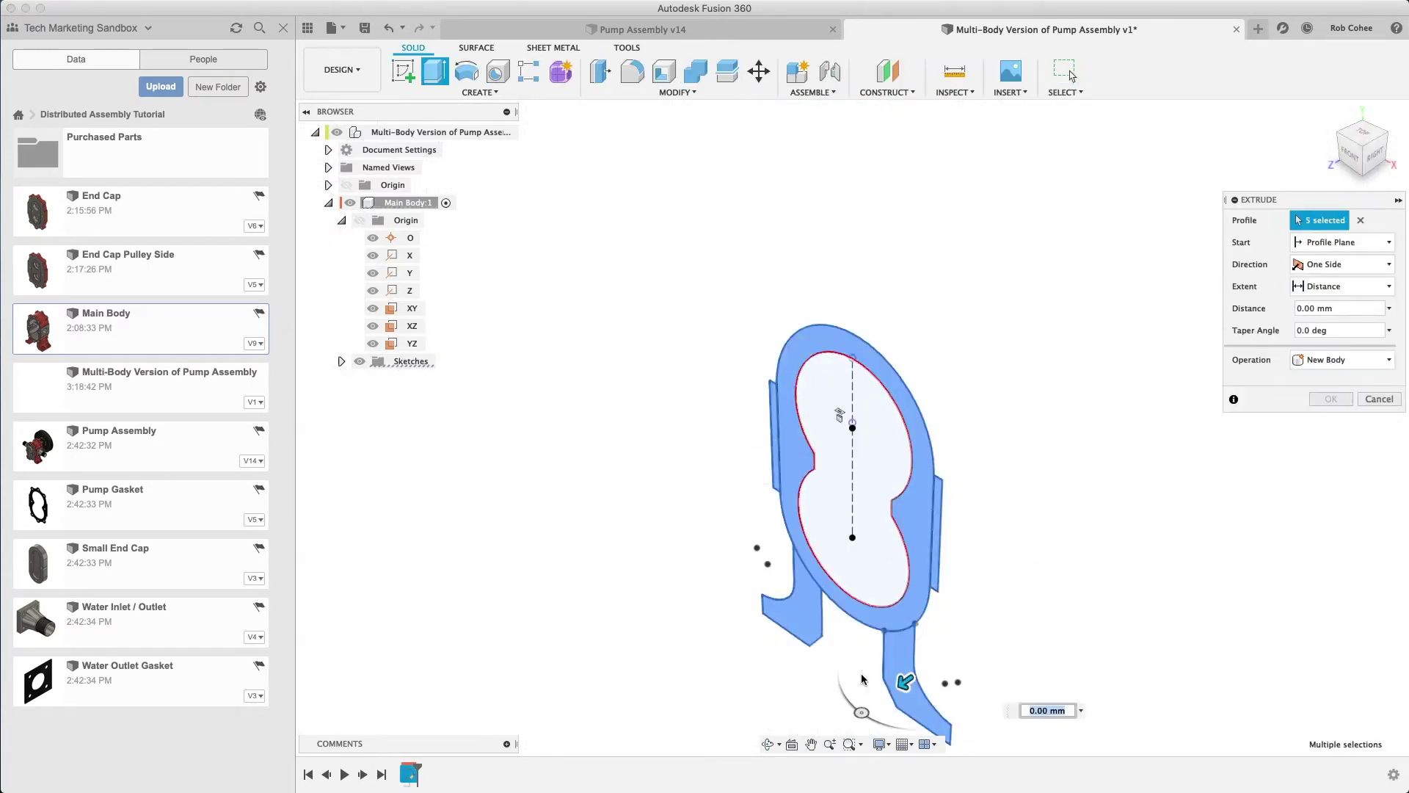
{"action": "left_click", "coordinate": [1343, 264]}
{"action": "left_click", "coordinate": [1328, 301]}
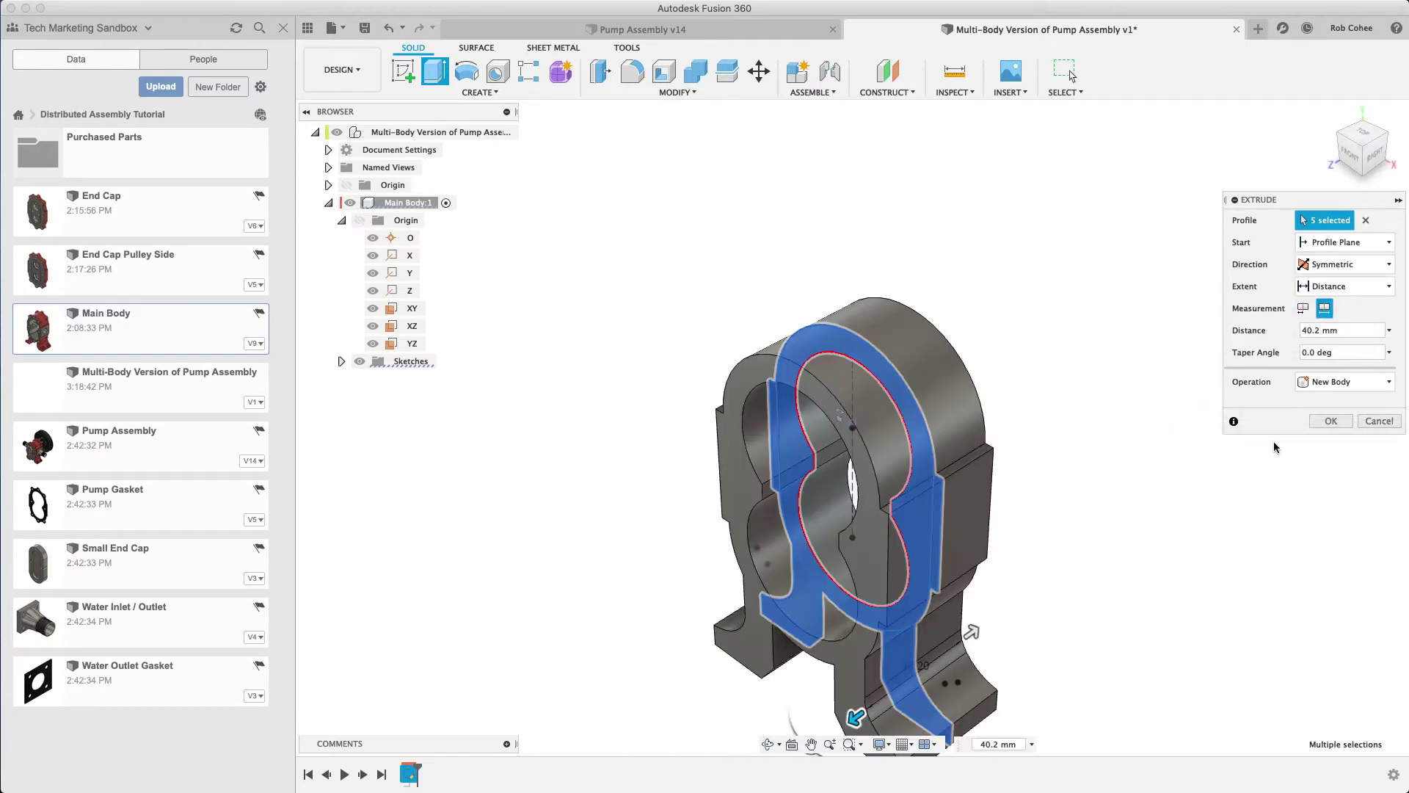
{"action": "left_click", "coordinate": [1328, 422]}
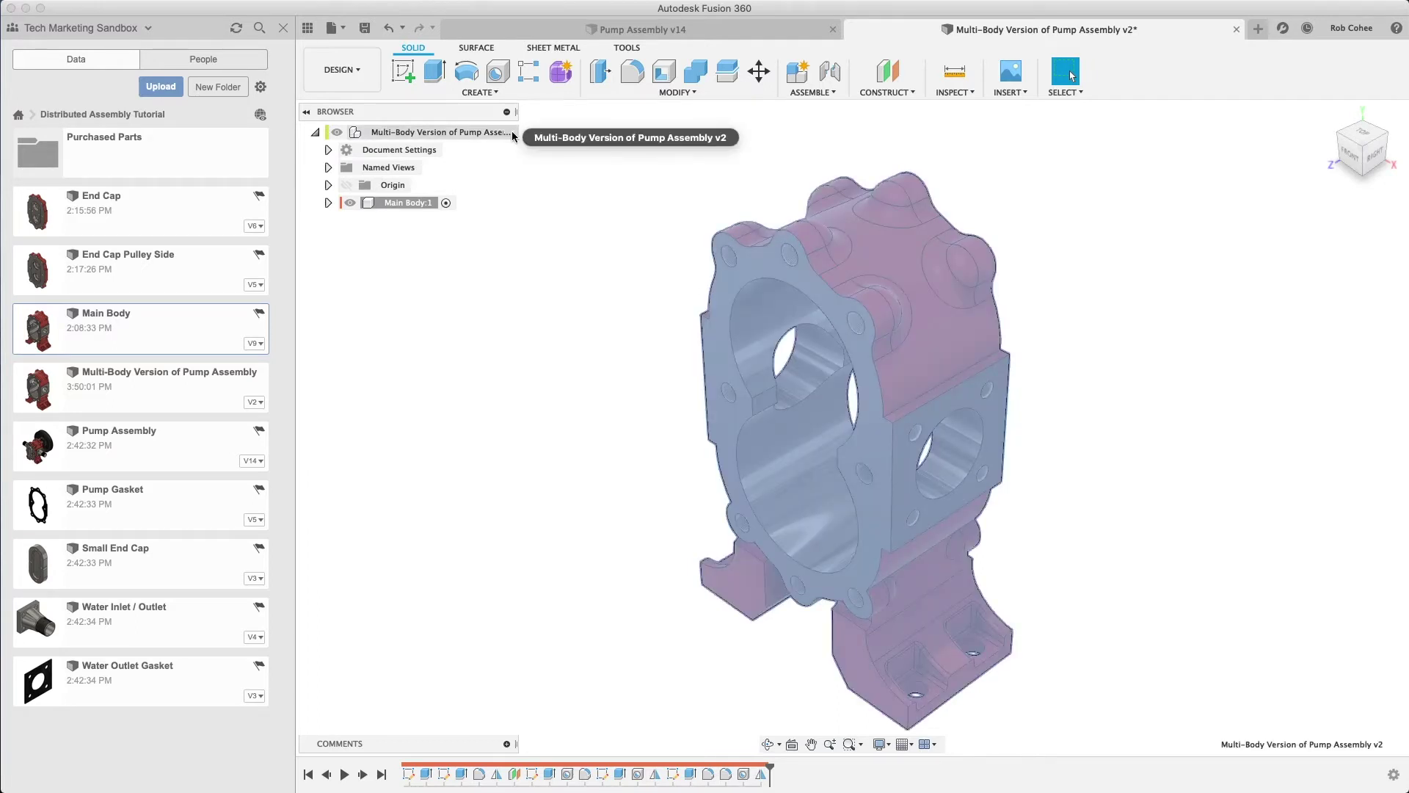
Activate the top-level assembly and create an empty, active component named Gasket in it
{"action": "left_click", "coordinate": [506, 133]}
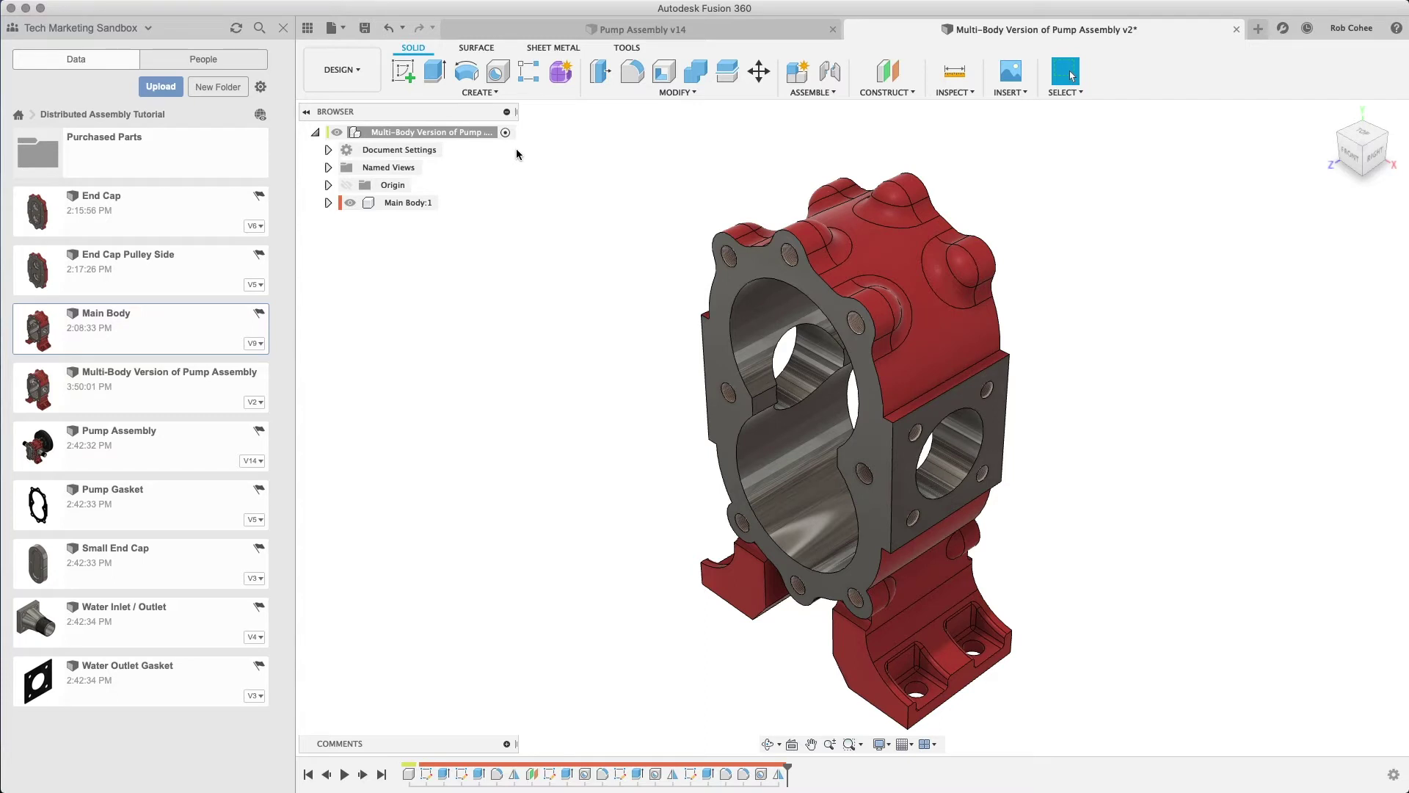
{"action": "middle_click_drag", "start_coordinate": [639, 210], "coordinate": [639, 199]}
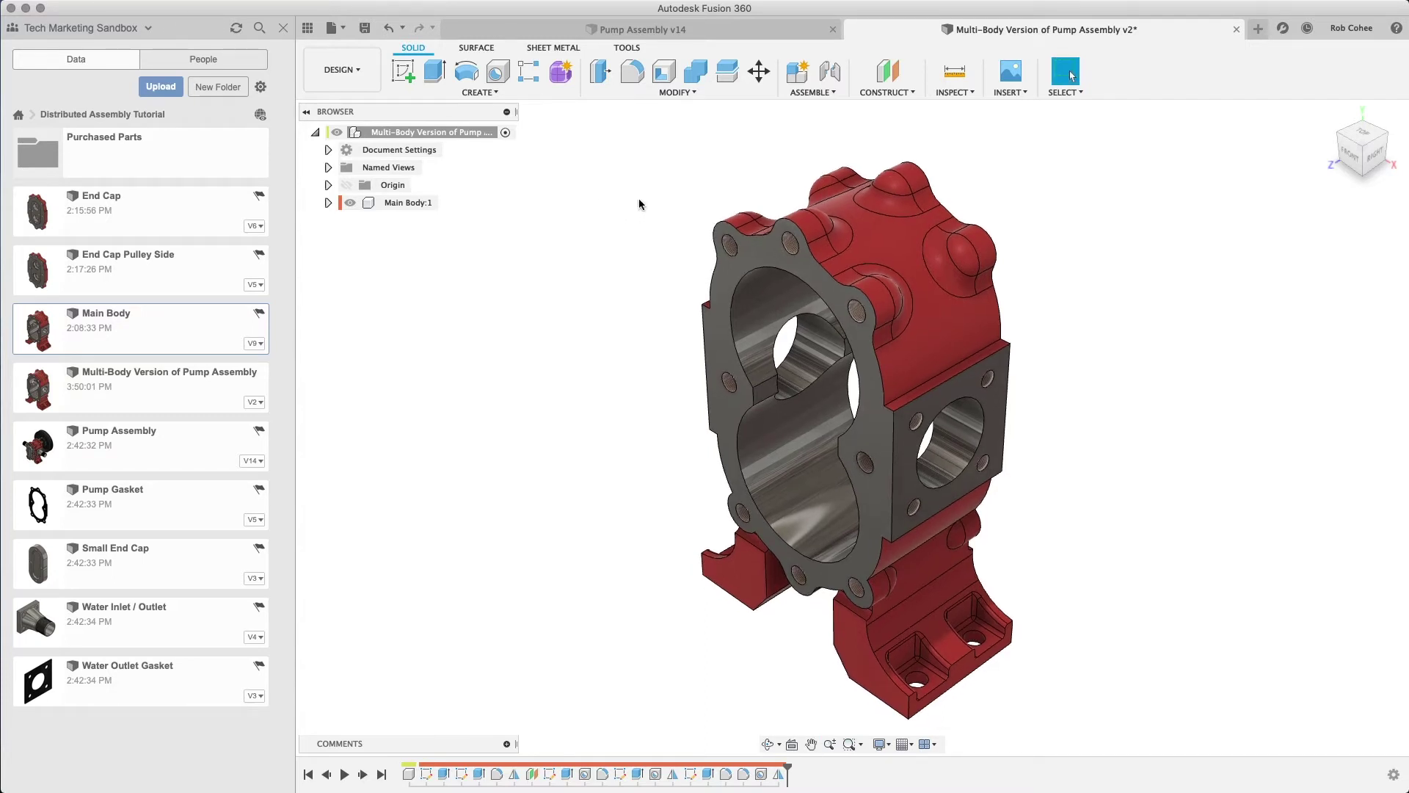
{"action": "left_click", "coordinate": [511, 91]}
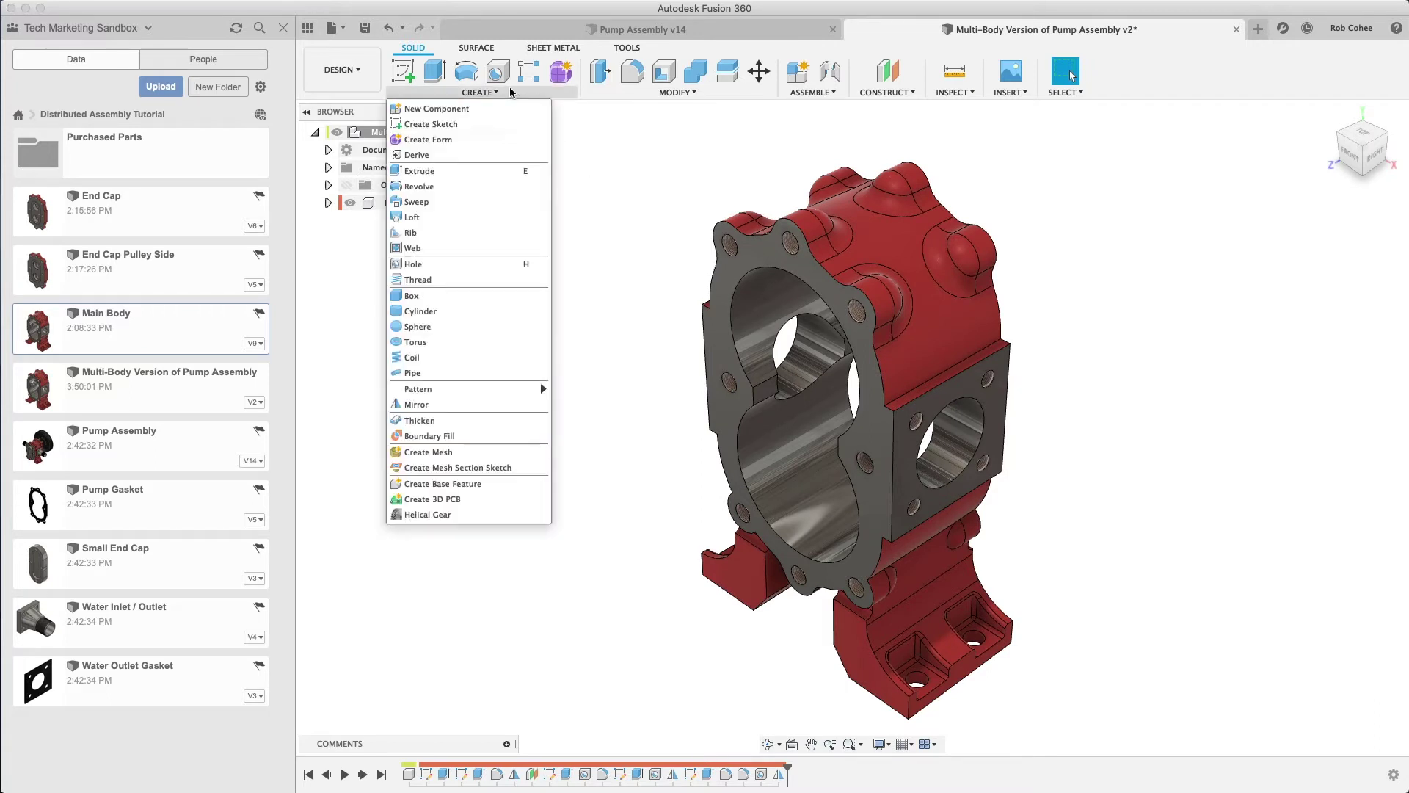
{"action": "left_click", "coordinate": [509, 110]}
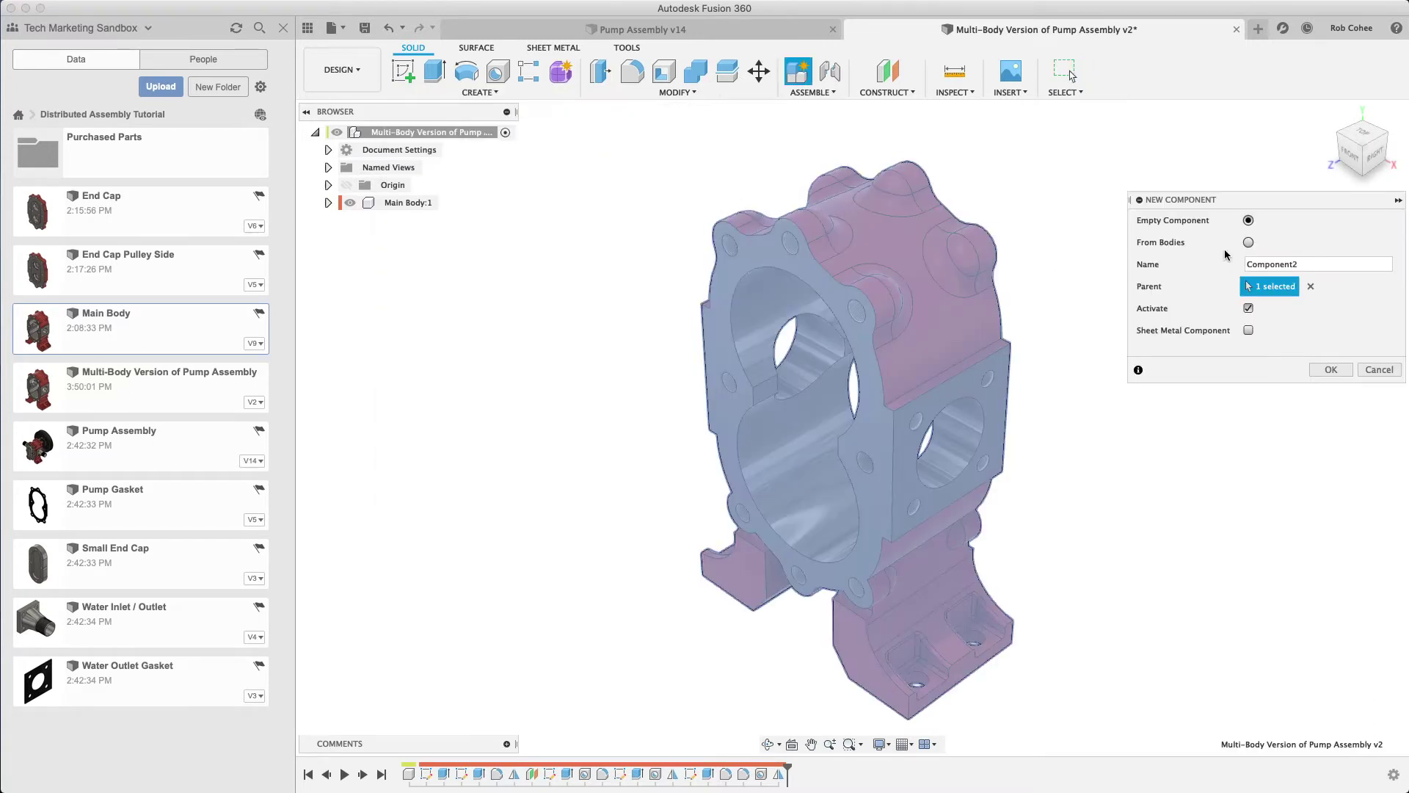
{"action": "left_click", "coordinate": [1320, 263]}
{"action": "left_click_drag", "start_coordinate": [1320, 263], "coordinate": [1181, 266]}
{"action": "left_click", "coordinate": [1330, 369]}
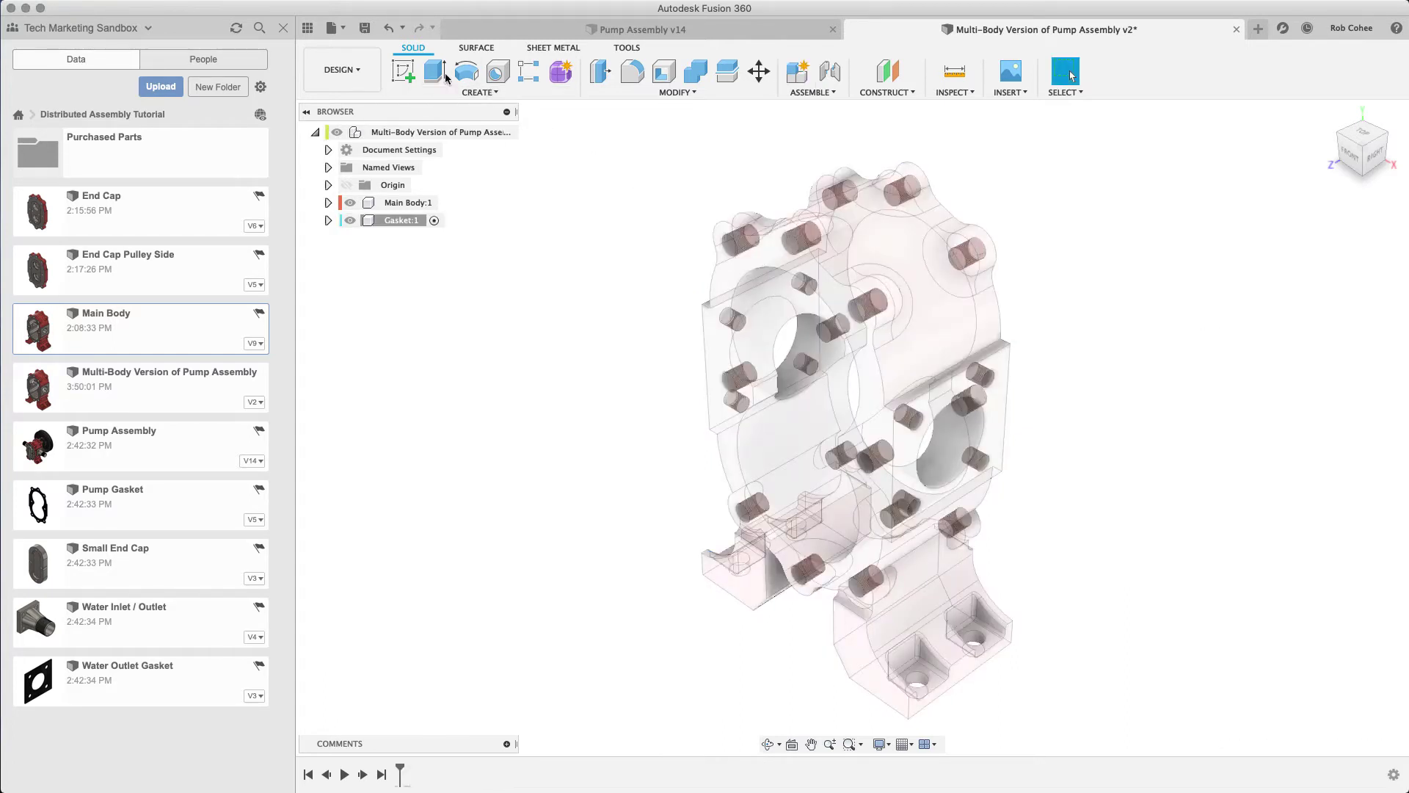
Sketch on the main body's front face and project that face's geometry into the gasket sketch
{"action": "left_click", "coordinate": [403, 71]}
{"action": "left_click", "coordinate": [725, 283]}
{"action": "middle_click_drag", "start_coordinate": [604, 258], "coordinate": [544, 127]}
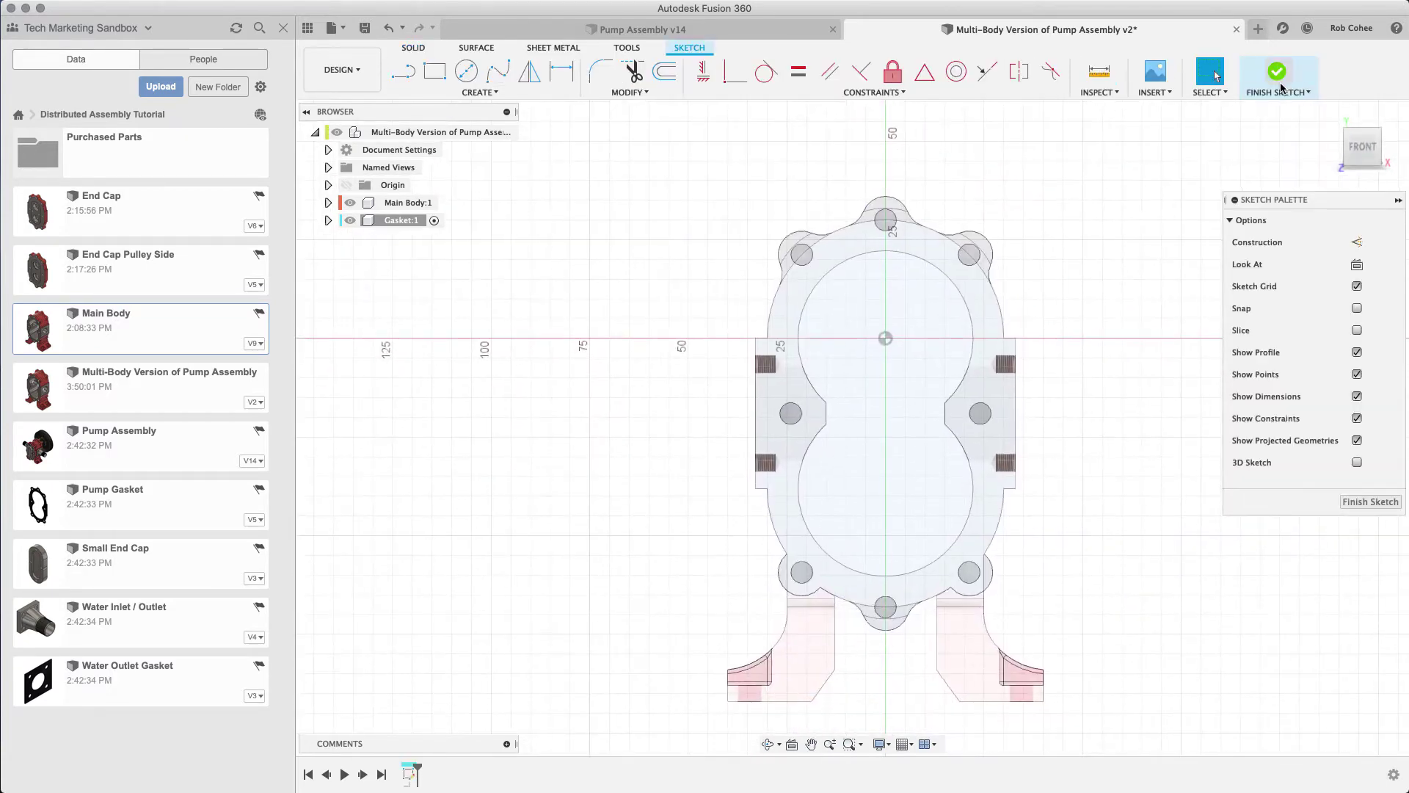
{"action": "left_click", "coordinate": [1380, 135]}
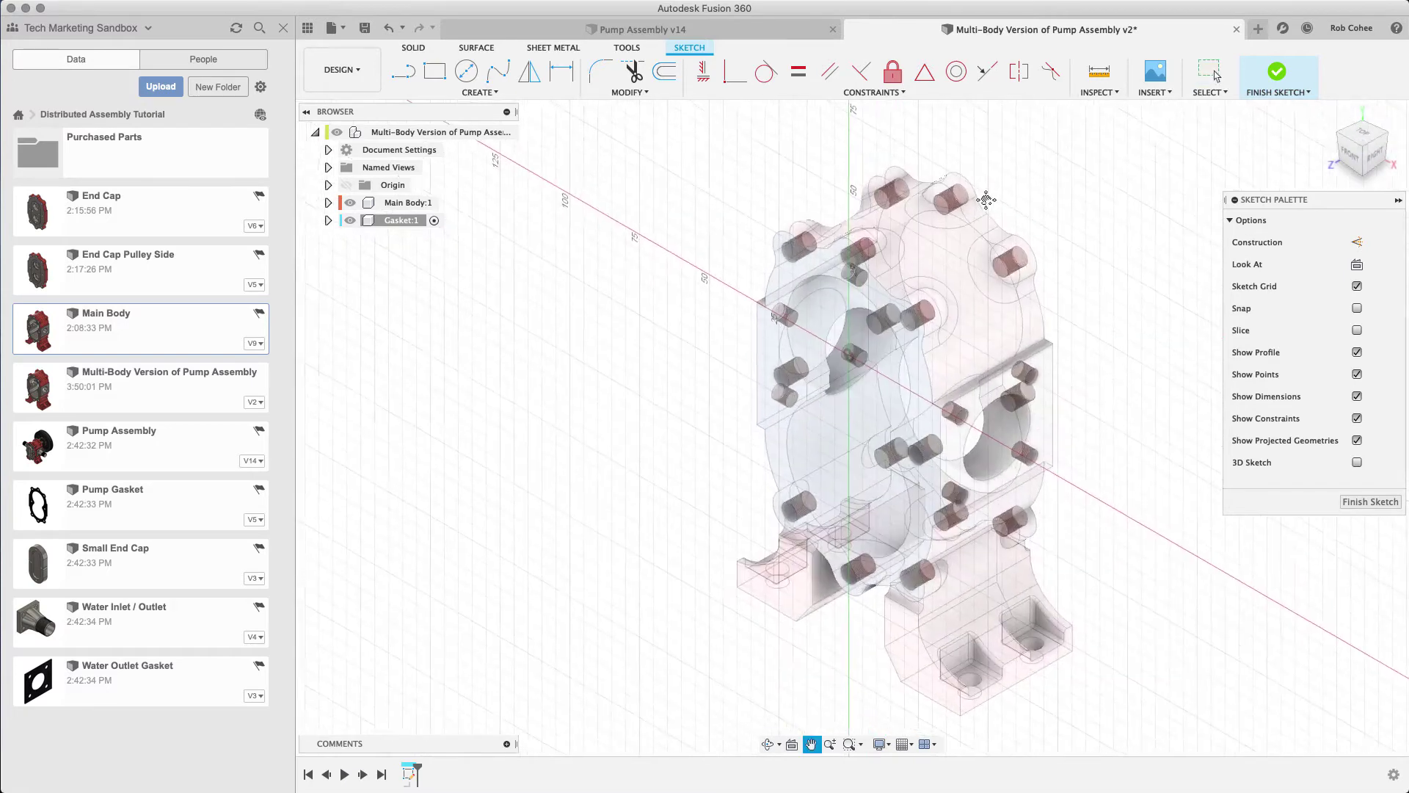
{"action": "key", "text": "p"}
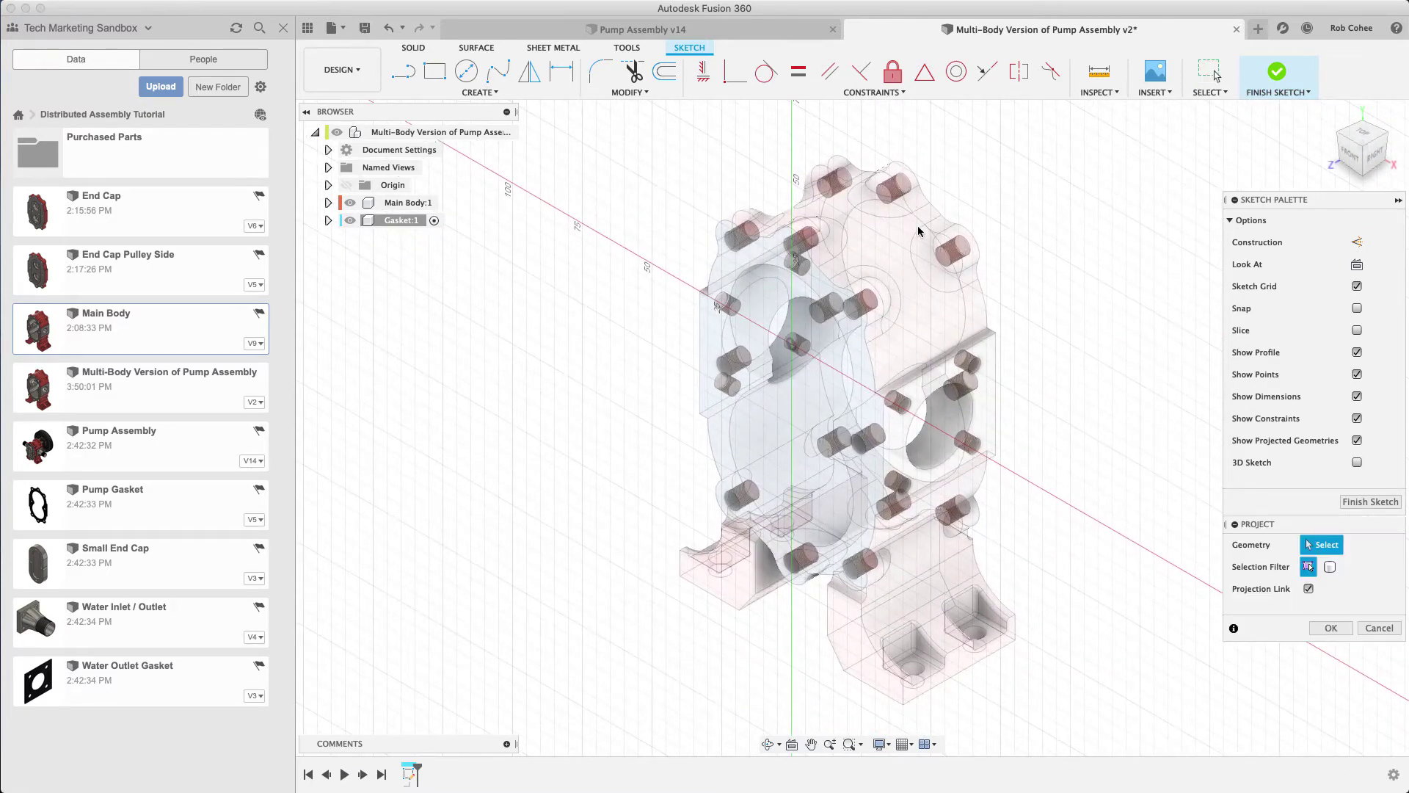
{"action": "left_click", "coordinate": [709, 350]}
{"action": "left_click", "coordinate": [1329, 628]}
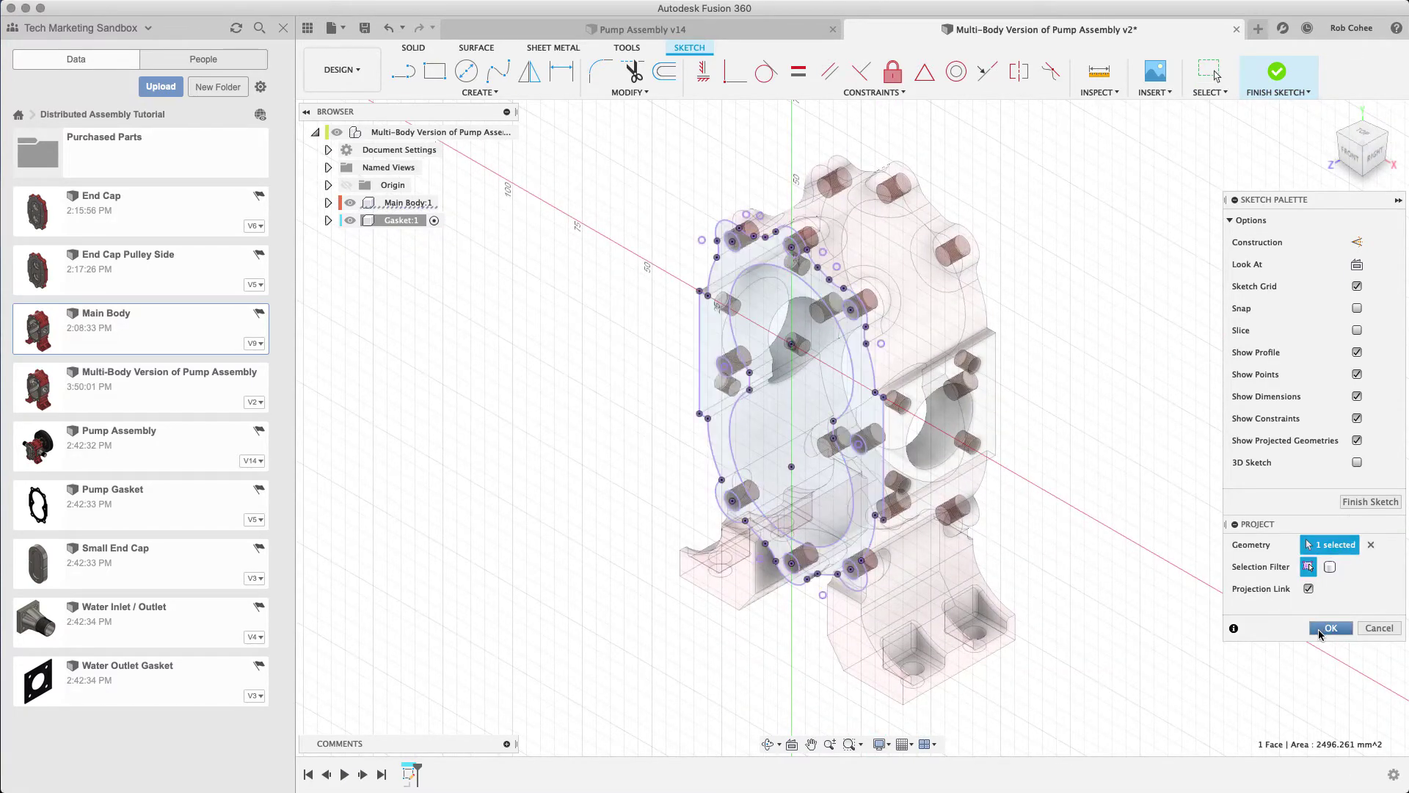
{"action": "left_click", "coordinate": [1275, 86]}
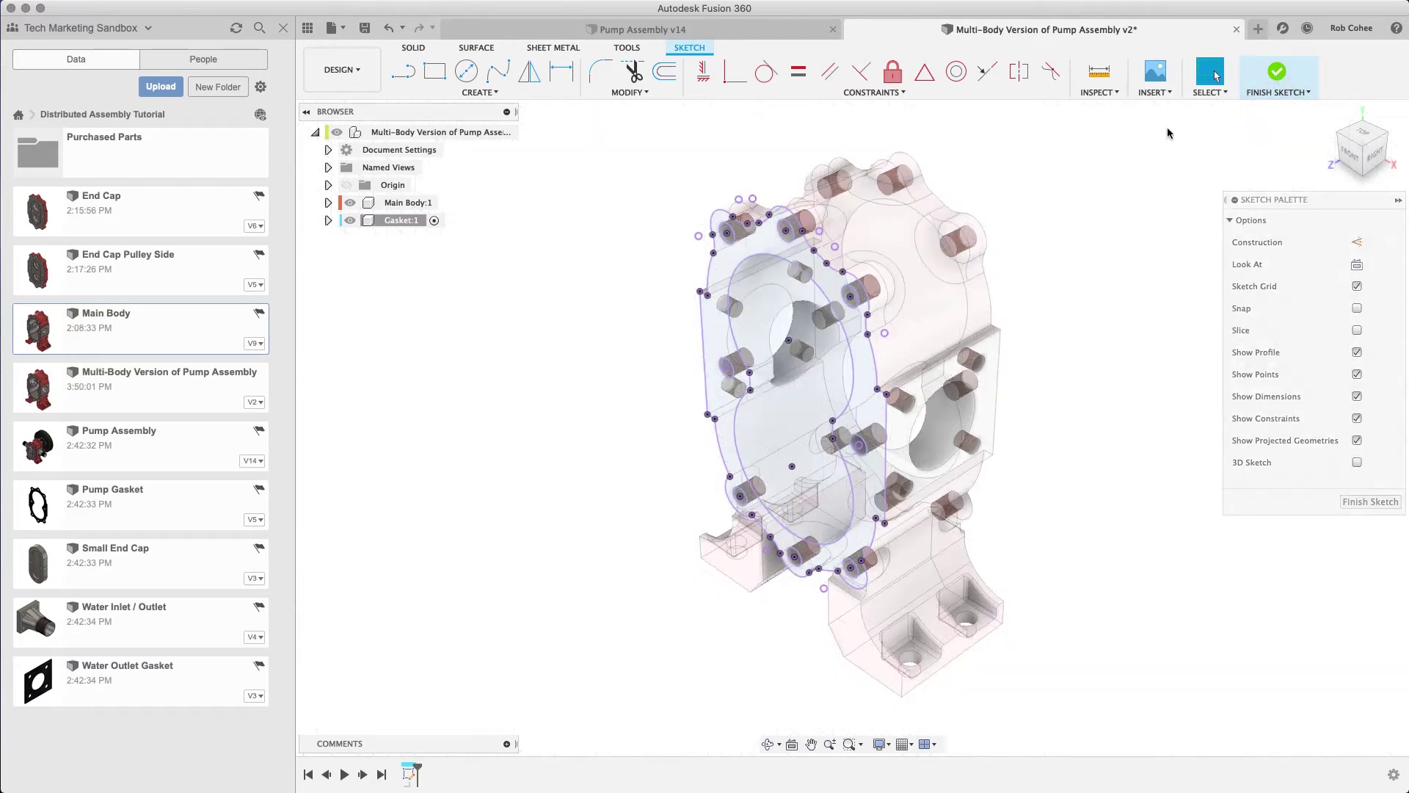
Extrude the gasket ring profile 1 mm outward as a new body
{"action": "key", "text": "e"}
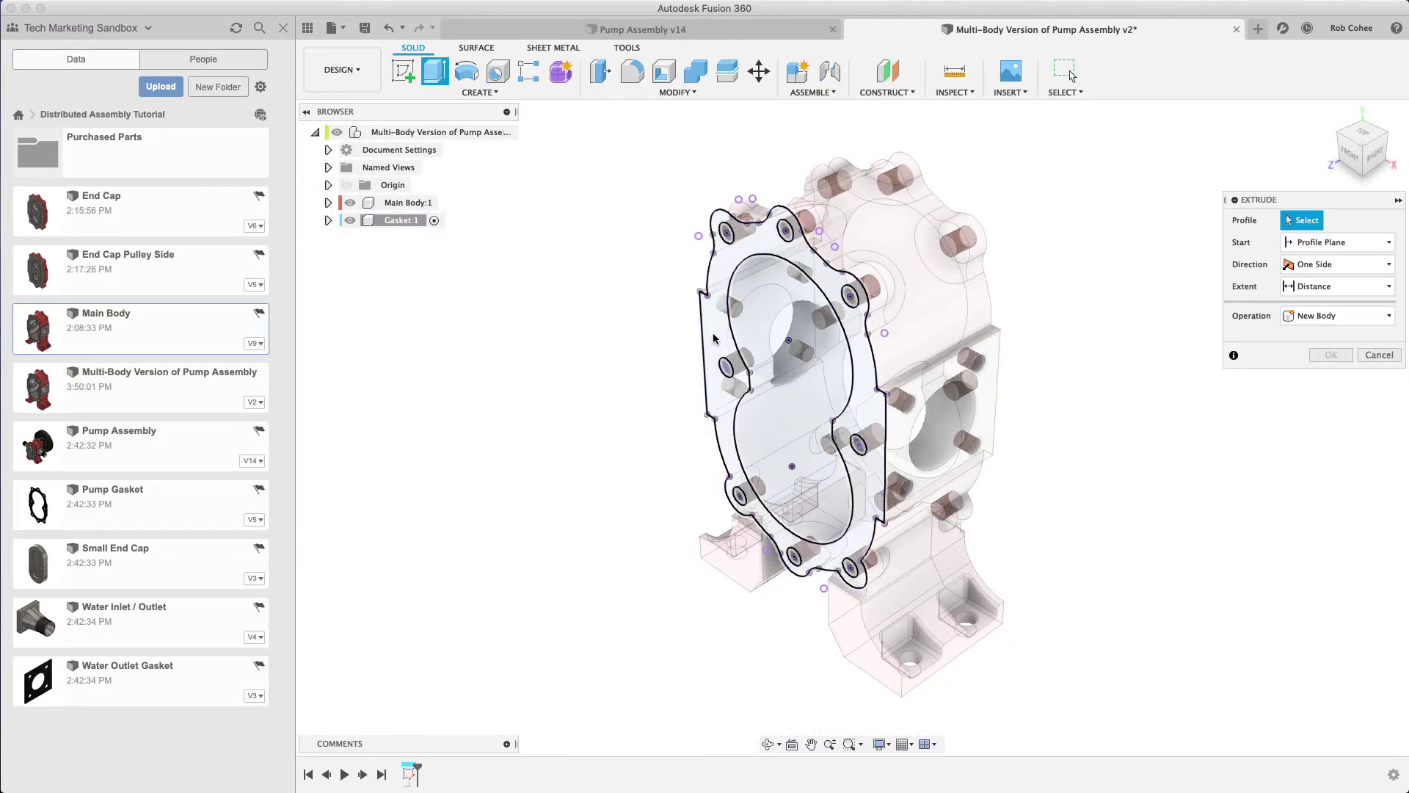
{"action": "left_click", "coordinate": [713, 338]}
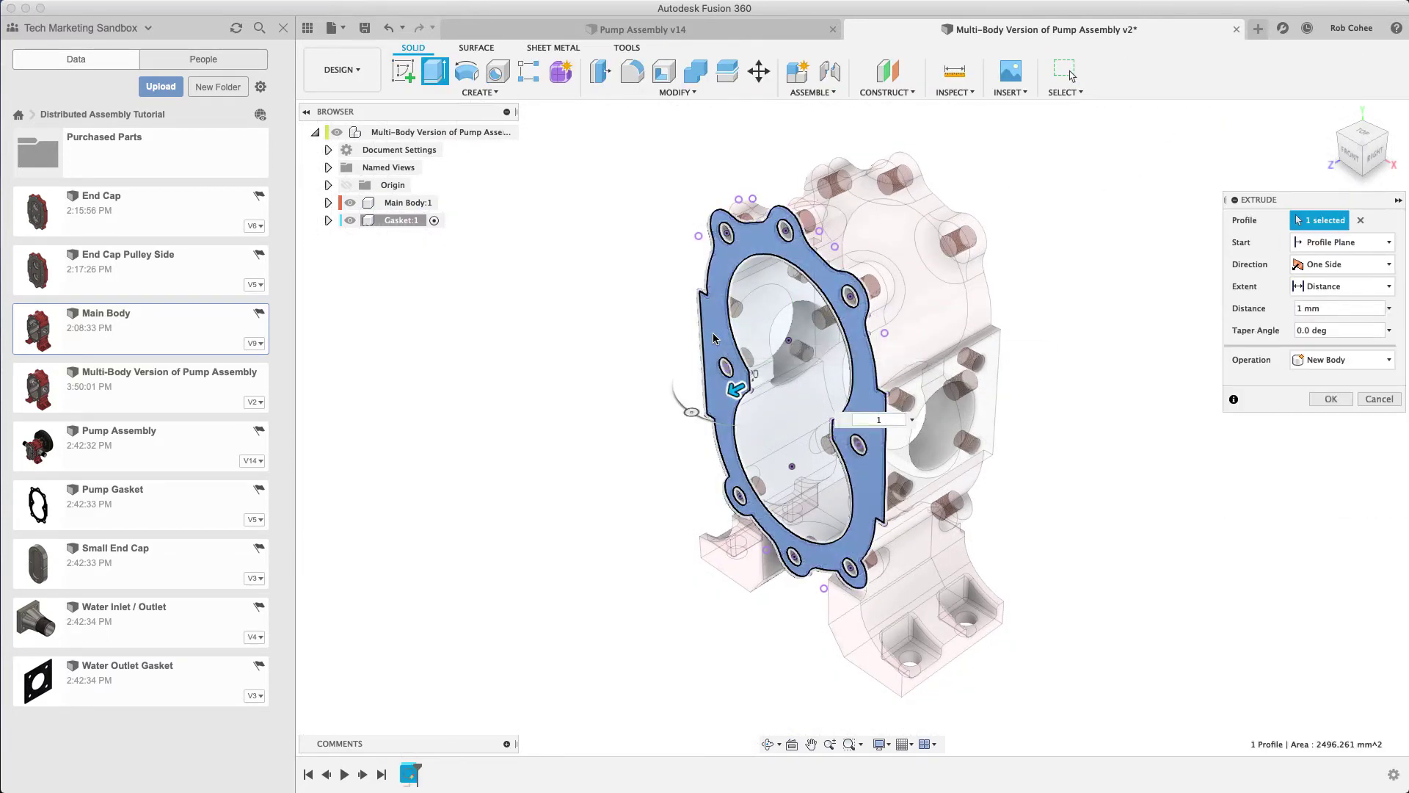
{"action": "left_click", "coordinate": [1330, 399]}
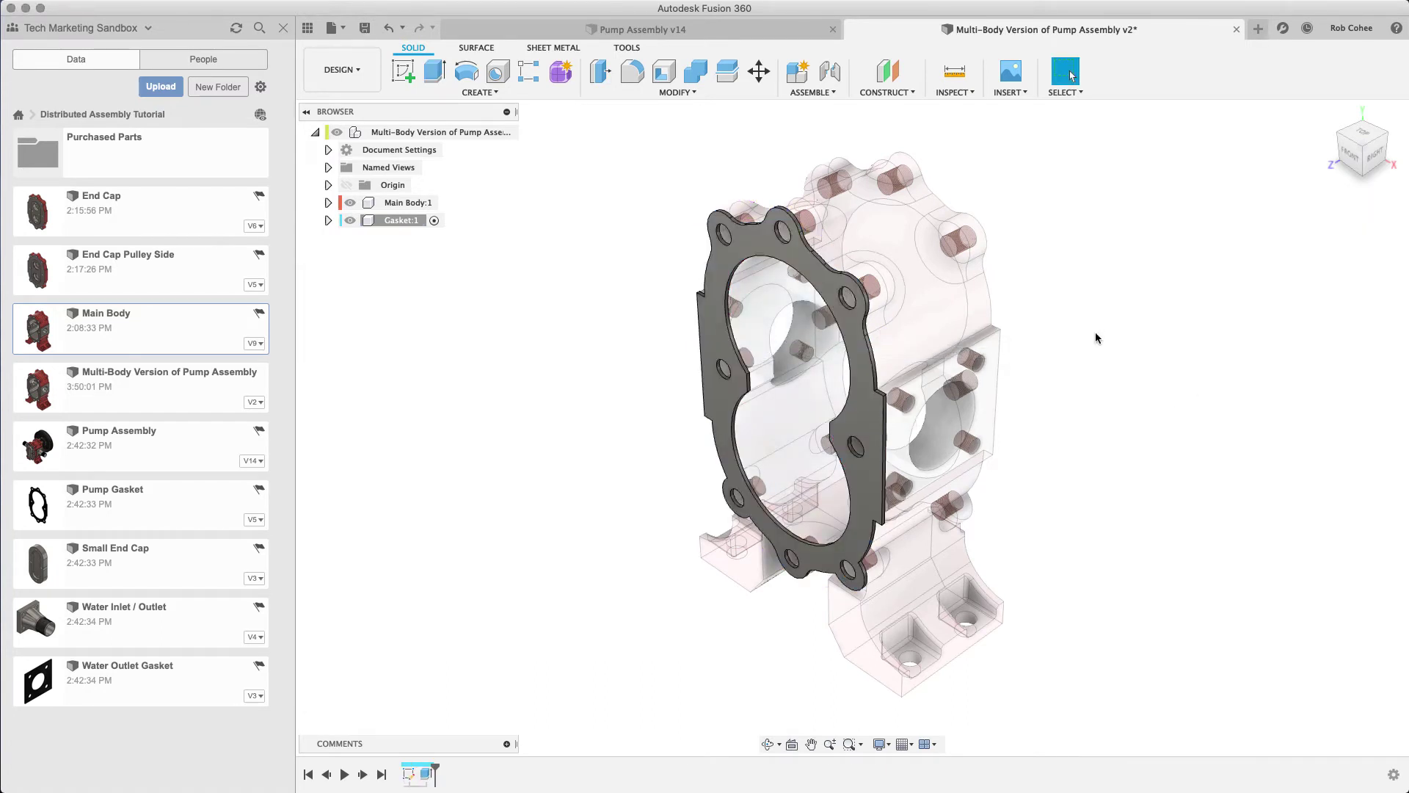
Apply the Rubber - Hard appearance to the gasket and make the top-level assembly active again
{"action": "key", "text": "a"}
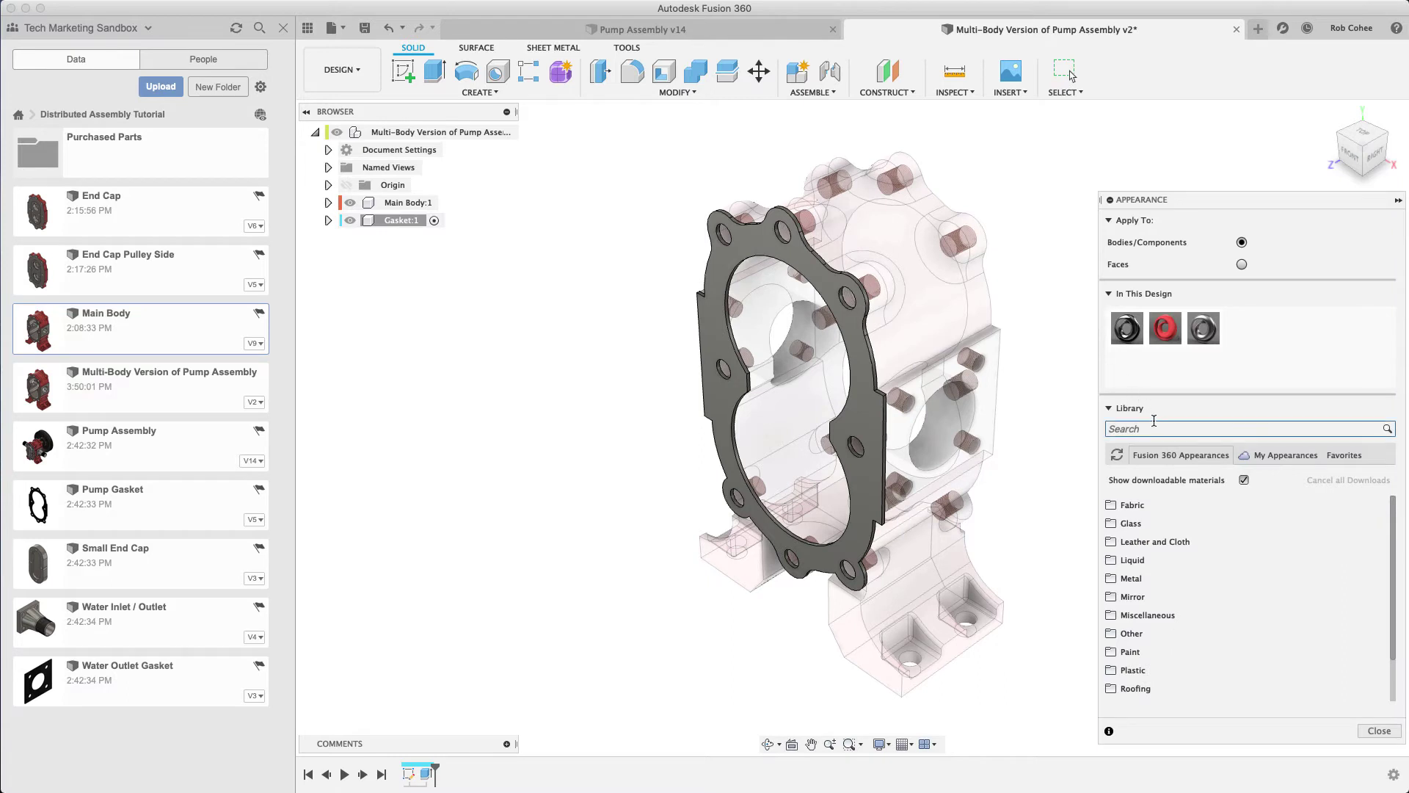
{"action": "left_click", "coordinate": [1153, 426]}
{"action": "type", "text": "rubber"}
{"action": "left_click_drag", "start_coordinate": [1138, 533], "coordinate": [862, 508]}
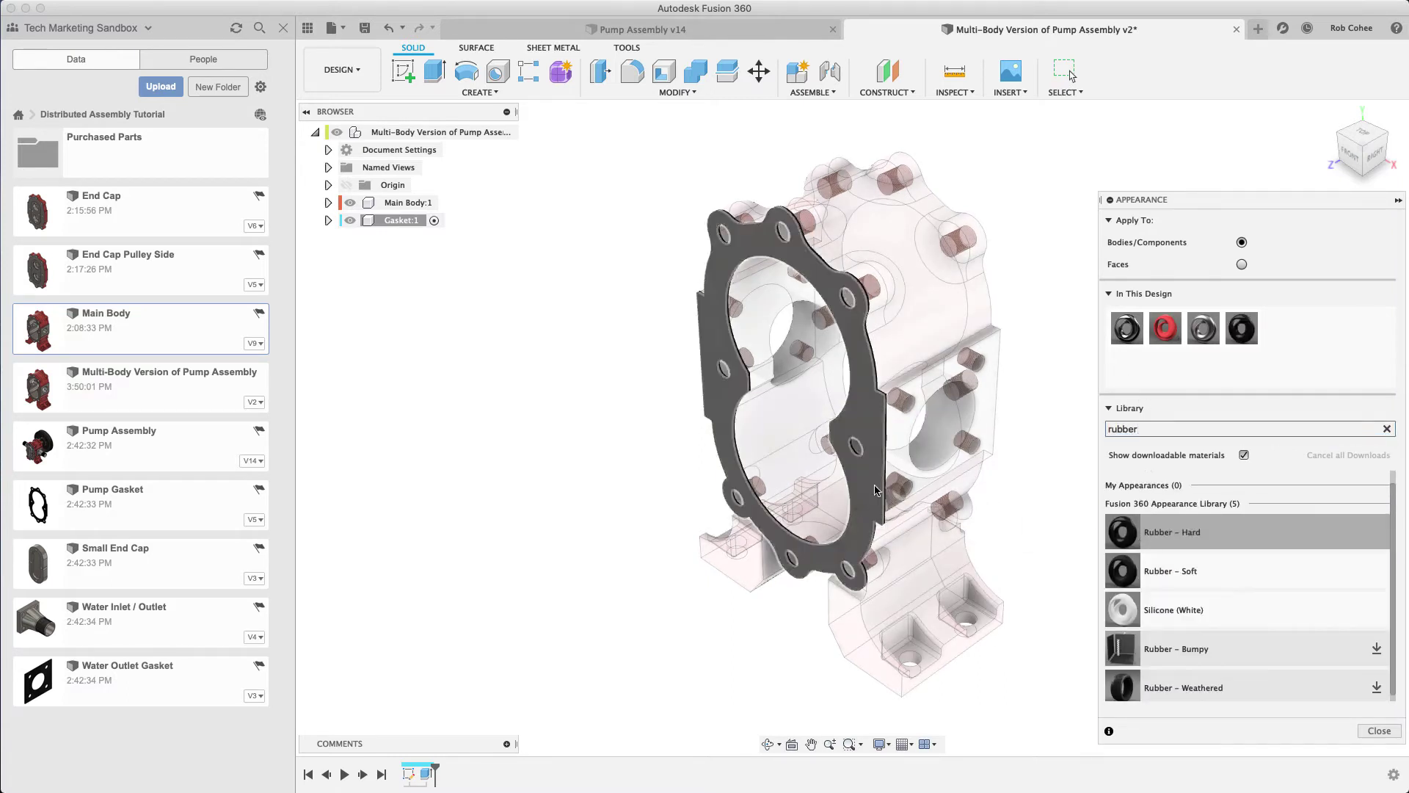
{"action": "left_click", "coordinate": [1377, 731]}
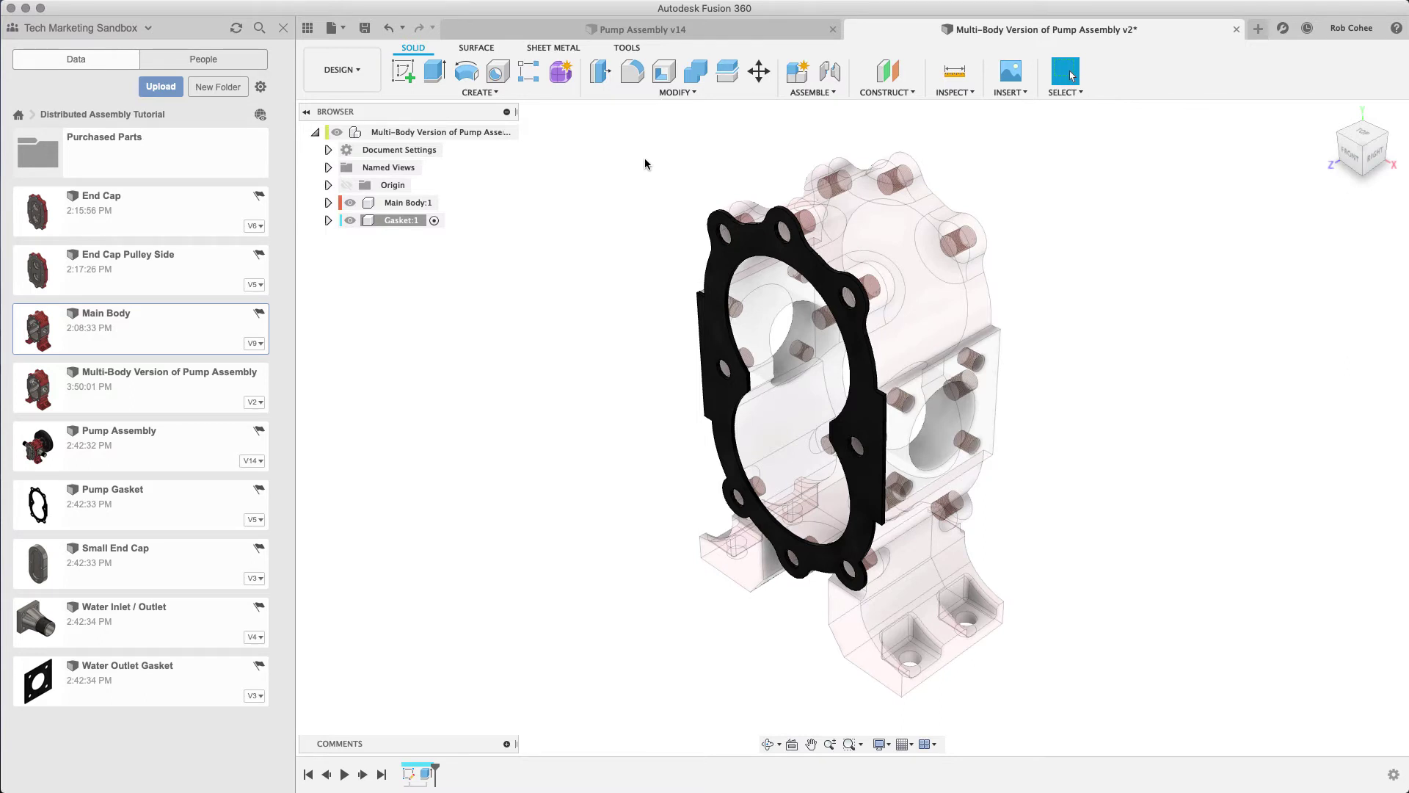
{"action": "left_click", "coordinate": [505, 133]}
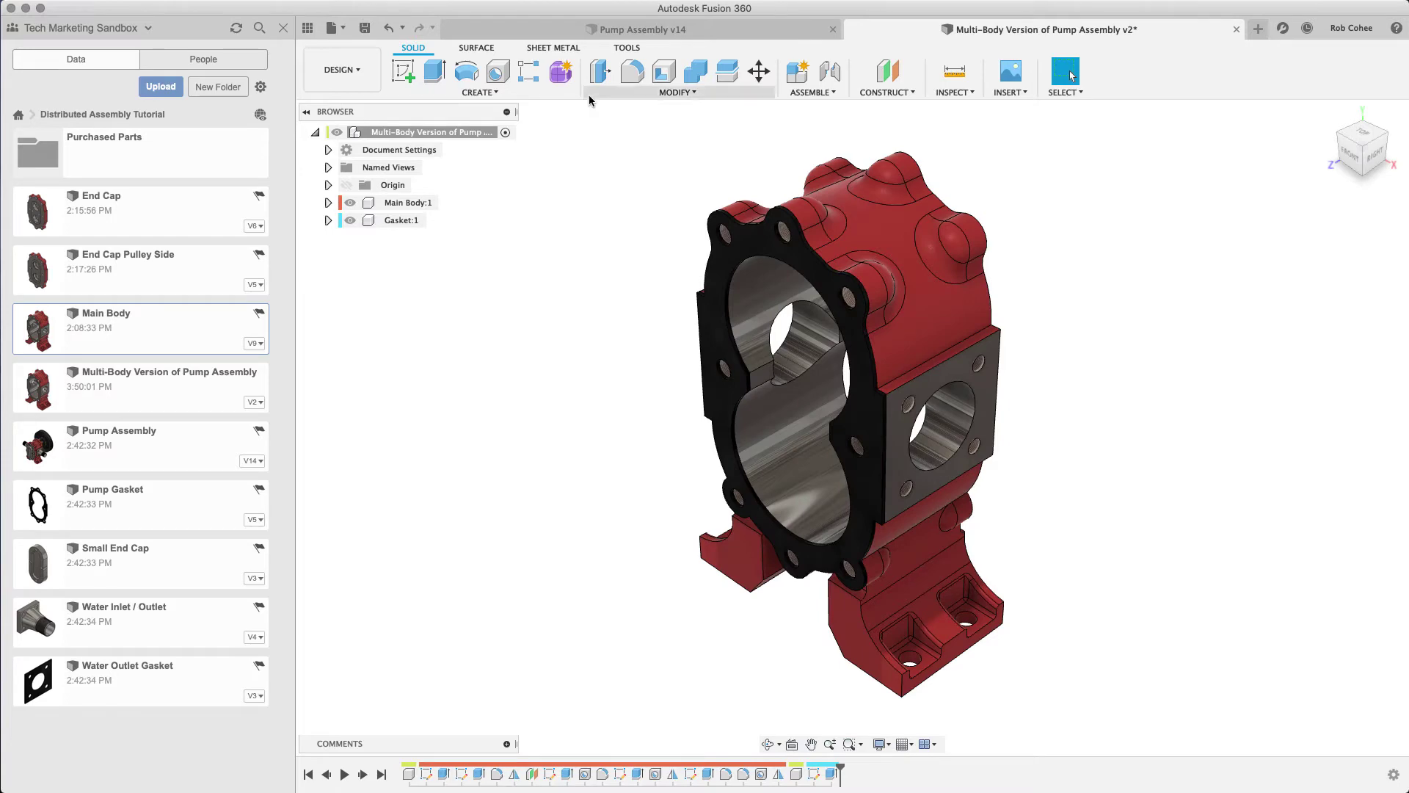
{"action": "left_click", "coordinate": [829, 71]}
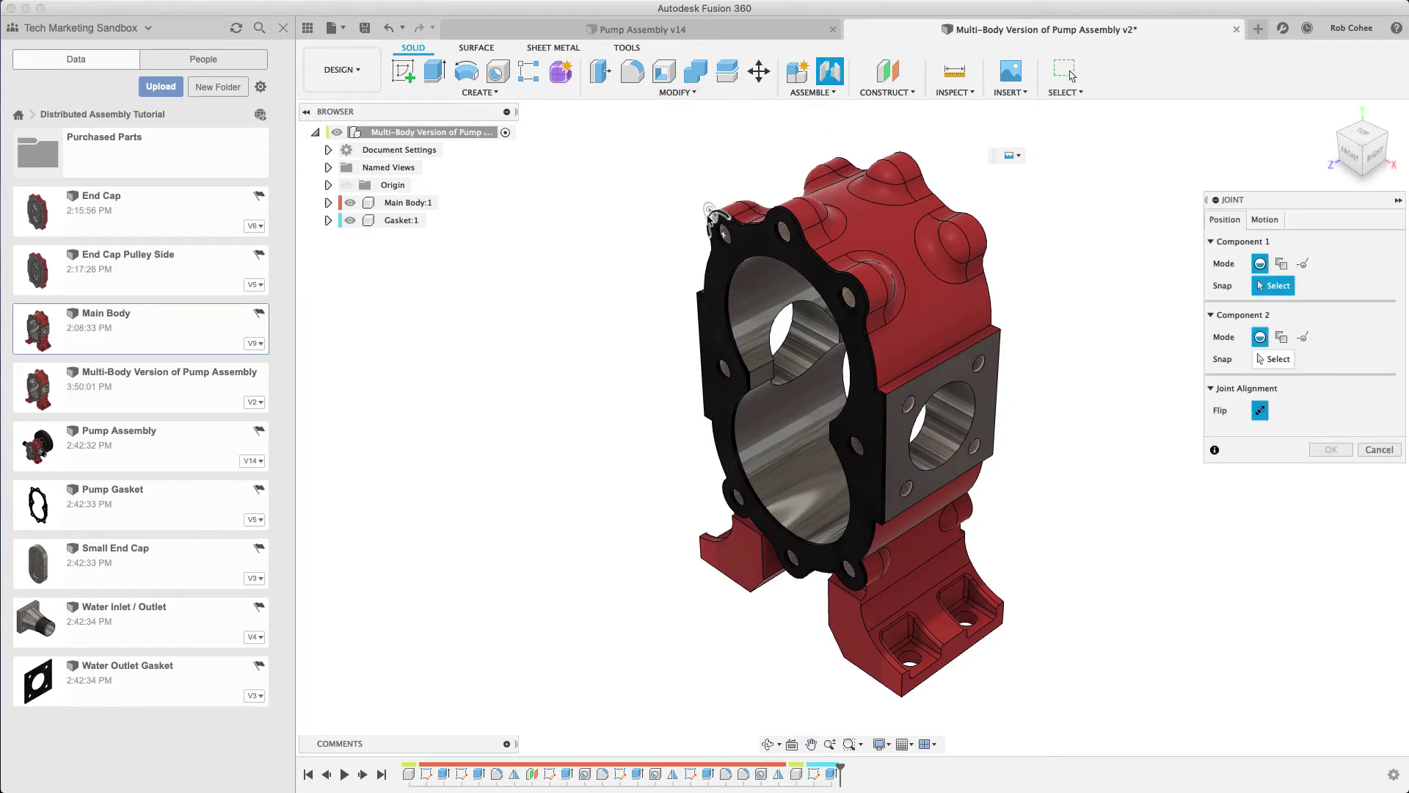
{"action": "scroll", "coordinate": [727, 231], "scroll_direction": "up", "scroll_amount": 5}
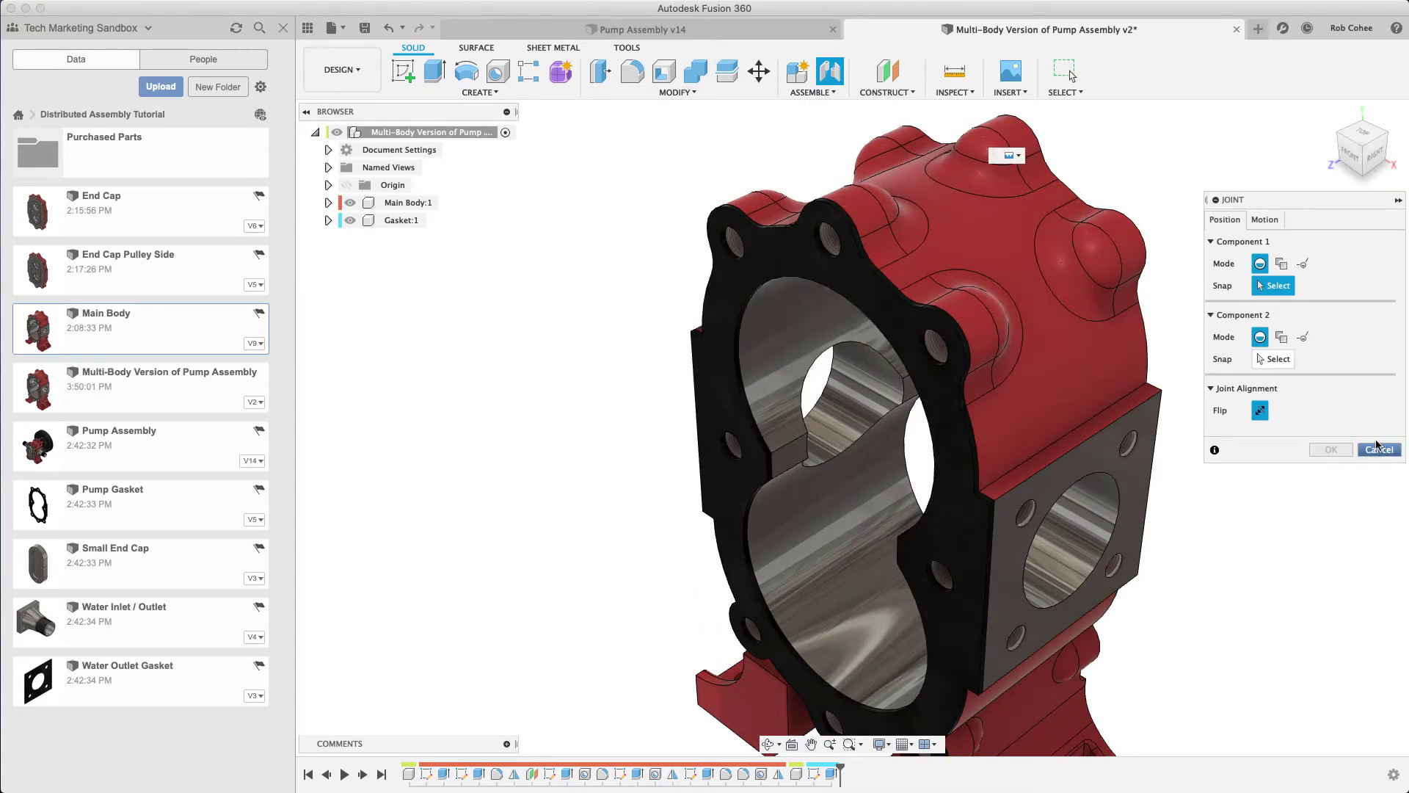
{"action": "left_click", "coordinate": [1379, 449]}
Fix the gasket to the main body with a rigid as-built joint and hide the assembly's joints
{"action": "left_click", "coordinate": [810, 92]}
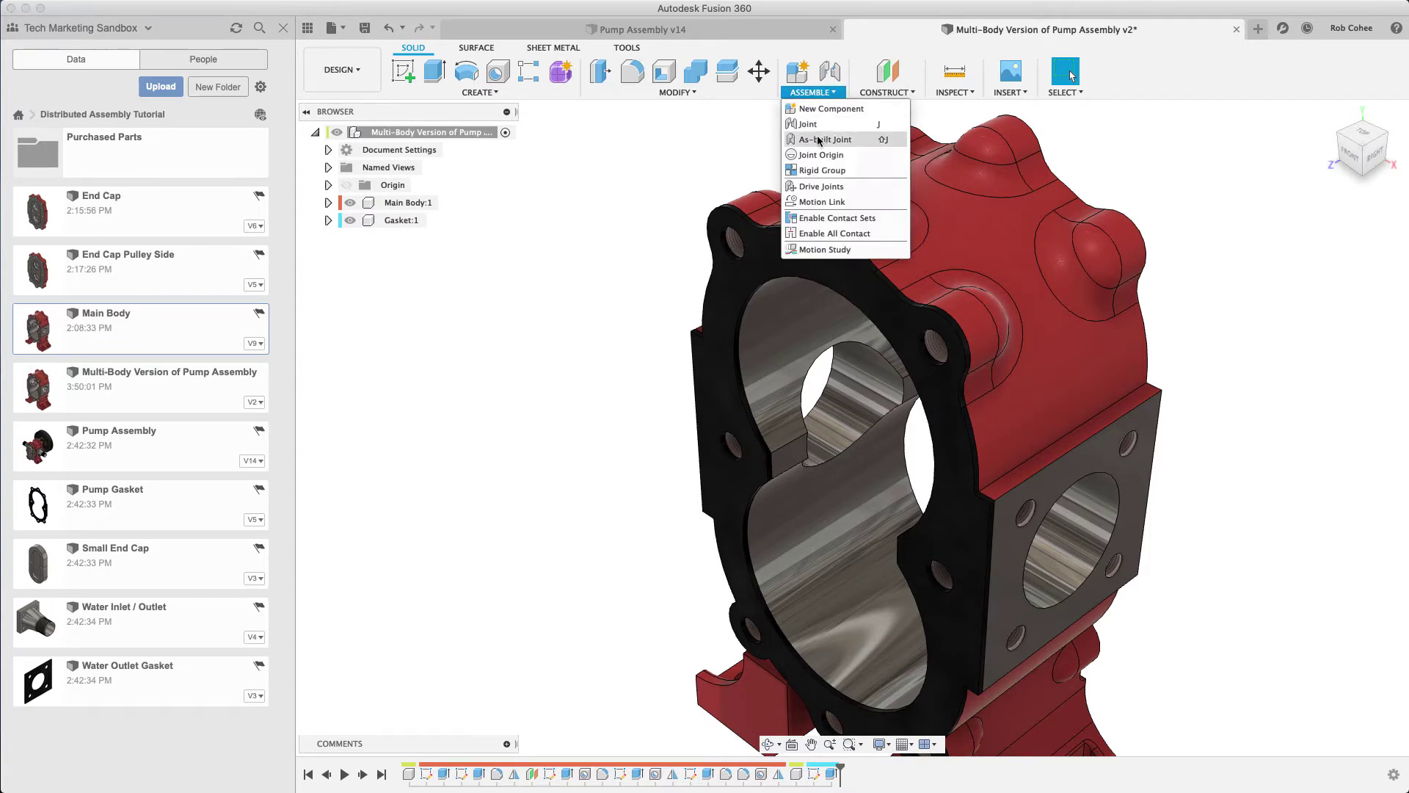
{"action": "left_click", "coordinate": [825, 138]}
{"action": "left_click", "coordinate": [750, 256]}
{"action": "left_click", "coordinate": [935, 220]}
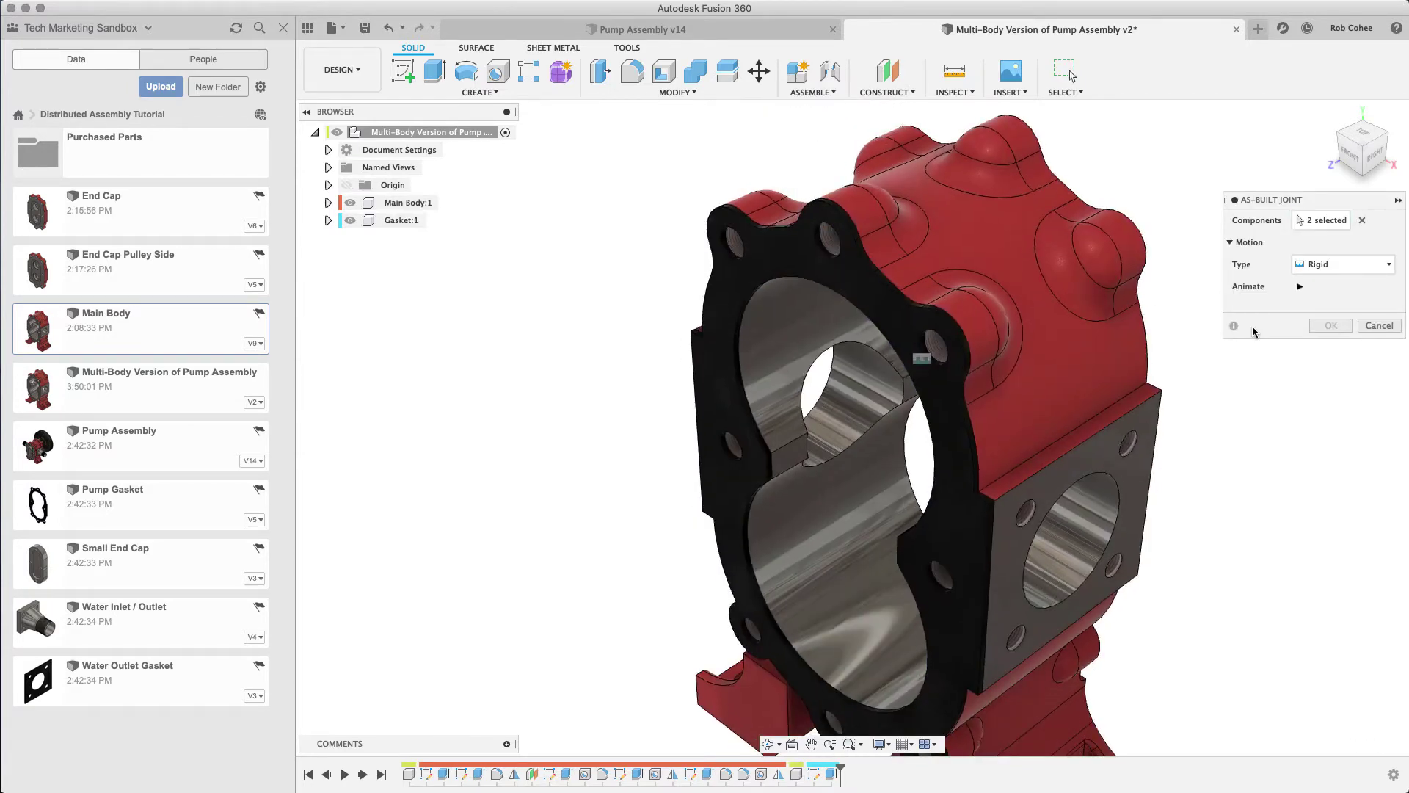
{"action": "left_click", "coordinate": [1320, 327]}
{"action": "middle_click_drag", "start_coordinate": [1258, 317], "coordinate": [1150, 256]}
{"action": "left_click", "coordinate": [345, 204]}
{"action": "scroll", "coordinate": [490, 338], "scroll_direction": "down", "scroll_amount": 2}
{"action": "middle_click_drag", "start_coordinate": [493, 336], "coordinate": [587, 347]}
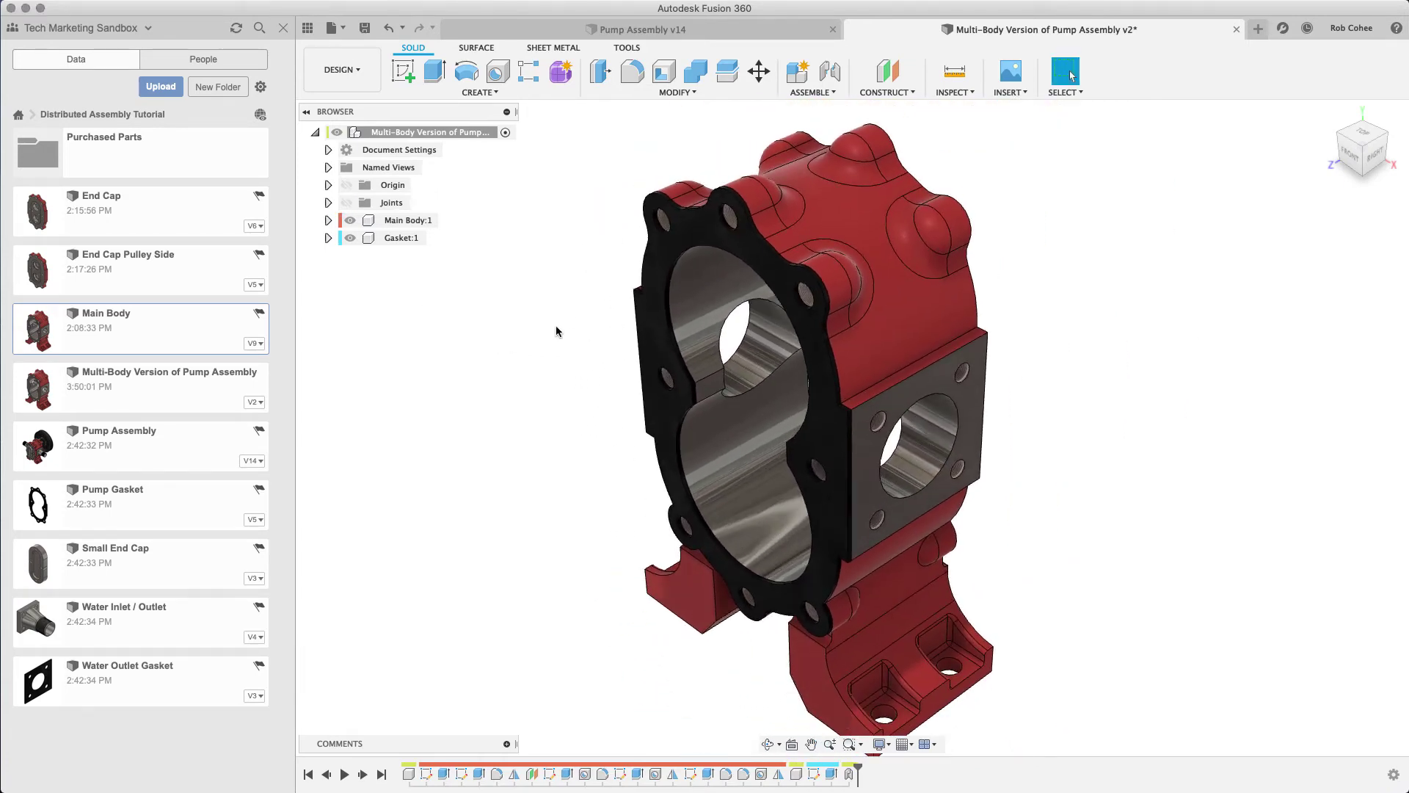
Create a copy of the gasket component and move it clear of the main body's rear side
{"action": "right_click", "coordinate": [404, 239]}
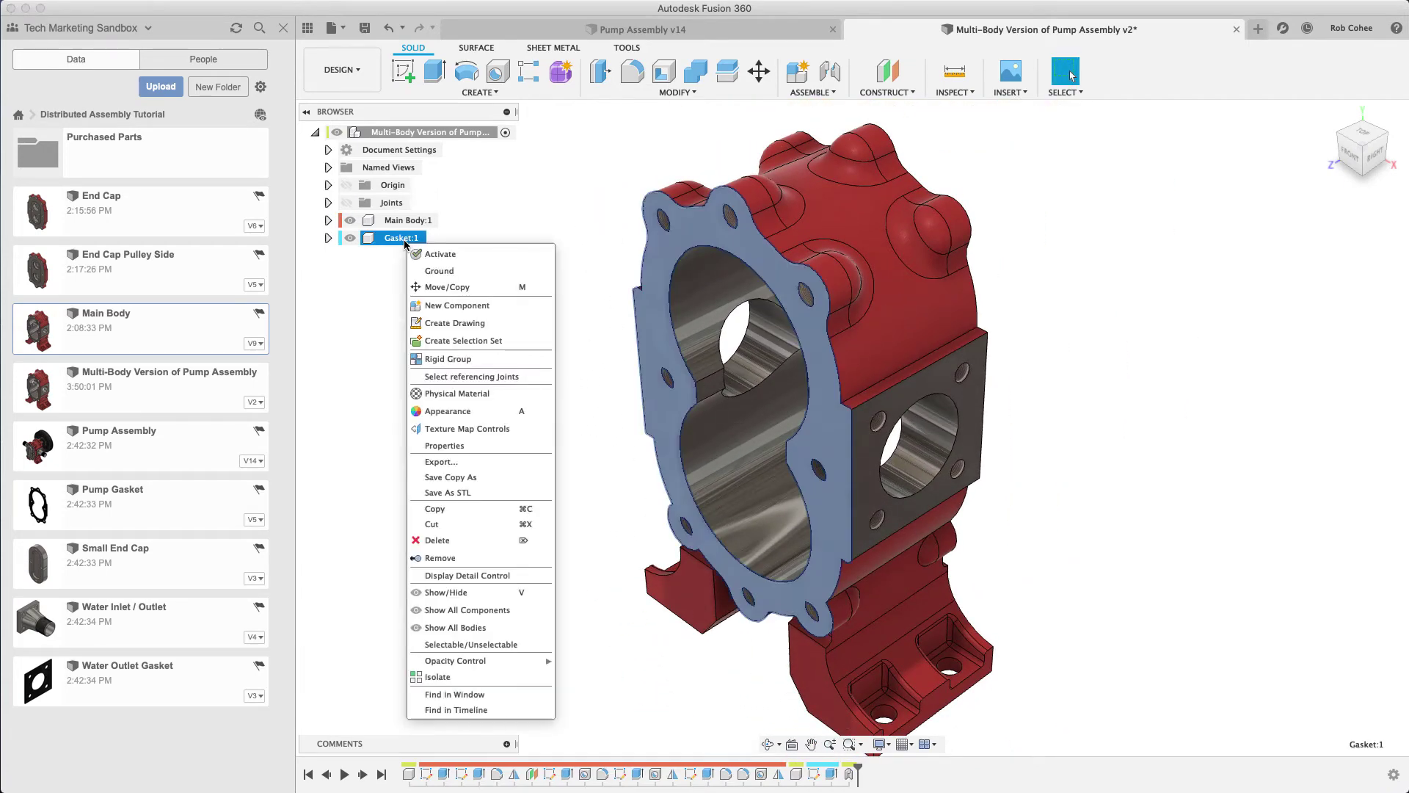
{"action": "left_click", "coordinate": [433, 288]}
{"action": "left_click", "coordinate": [1315, 462]}
{"action": "left_click_drag", "start_coordinate": [707, 439], "coordinate": [1006, 351]}
{"action": "middle_click_drag", "start_coordinate": [1153, 207], "coordinate": [1076, 332]}
{"action": "left_click", "coordinate": [1329, 502]}
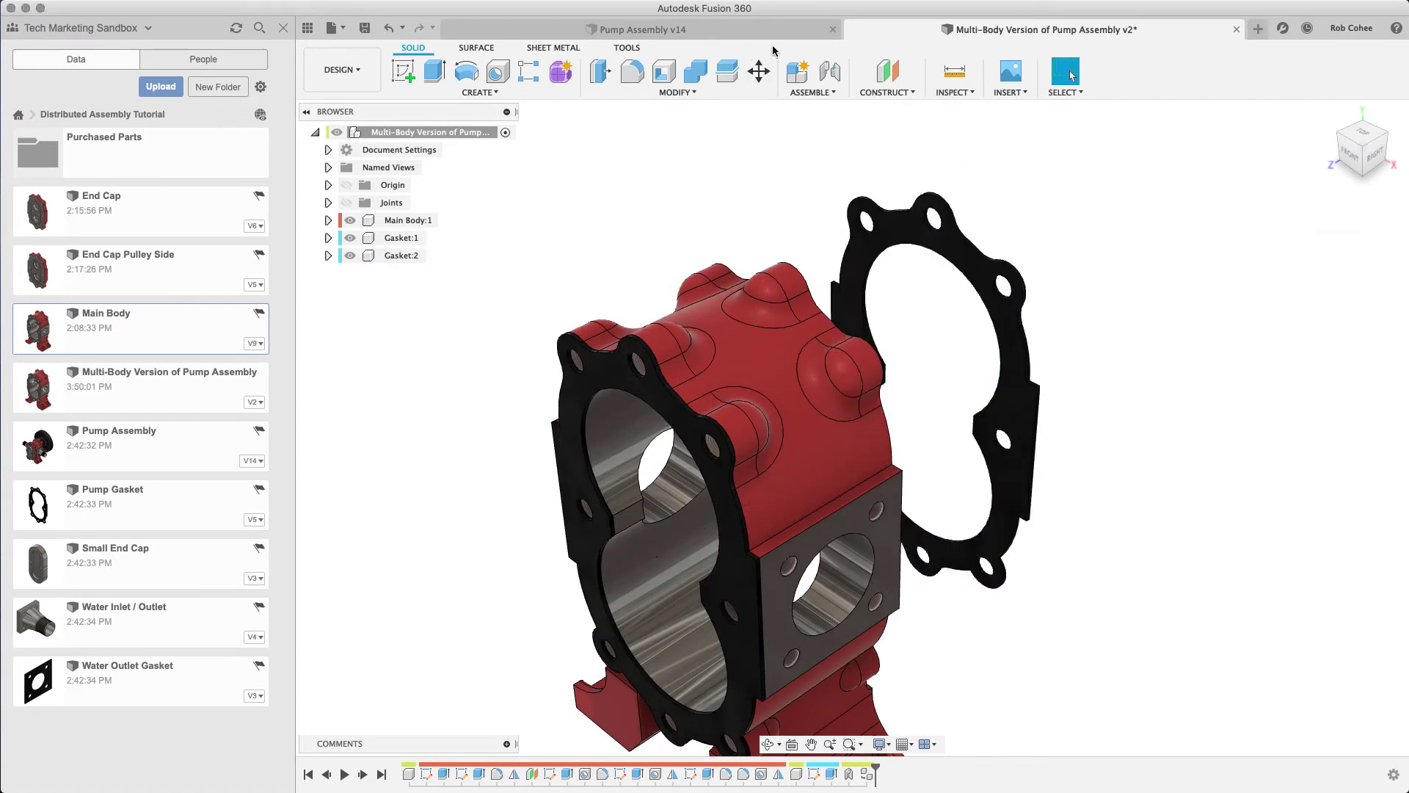
Attach the gasket copy to the main body's rear face with a rigid joint at zero offset
{"action": "left_click", "coordinate": [829, 71]}
{"action": "left_click", "coordinate": [917, 248]}
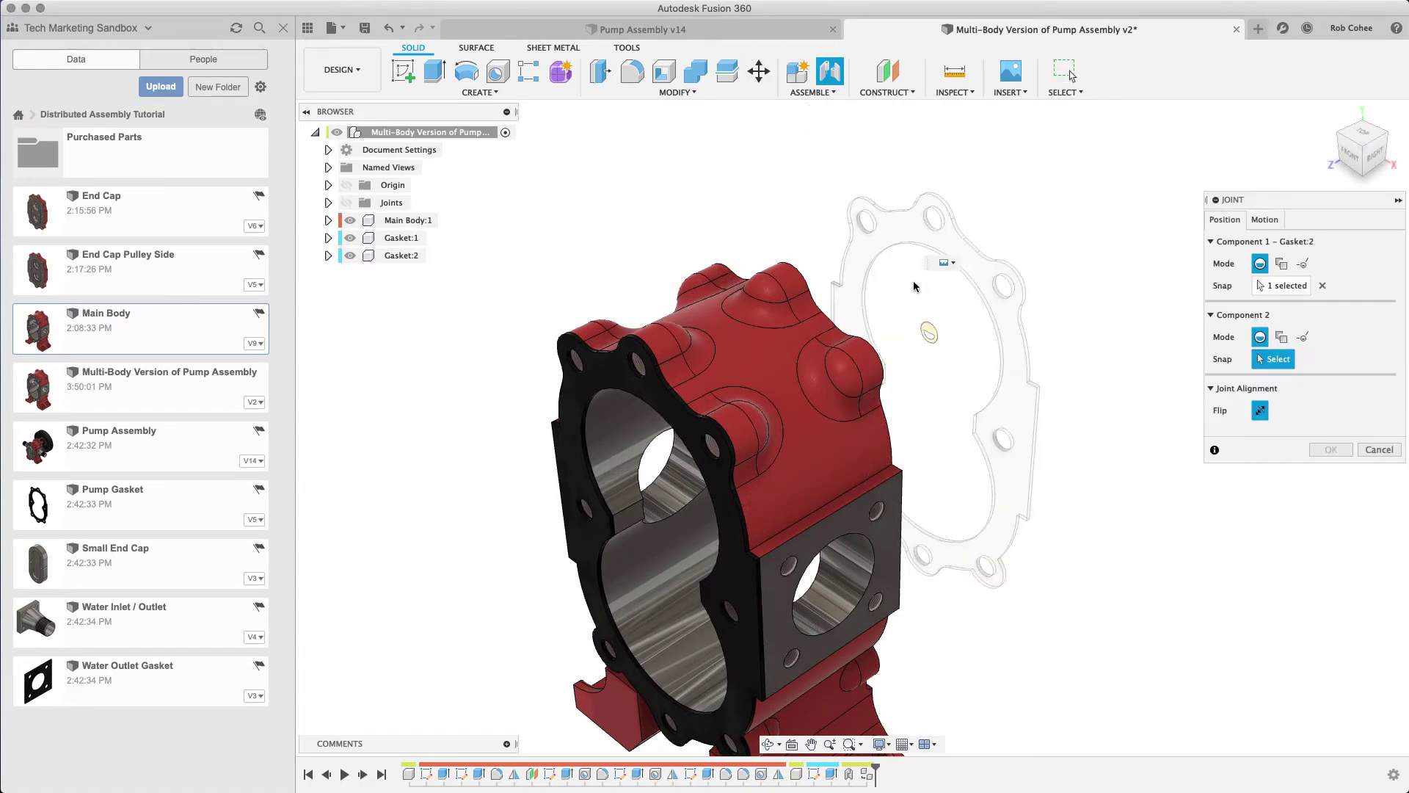
{"action": "middle_click_drag", "start_coordinate": [915, 286], "coordinate": [715, 327], "text": "shift"}
{"action": "left_click", "coordinate": [716, 328]}
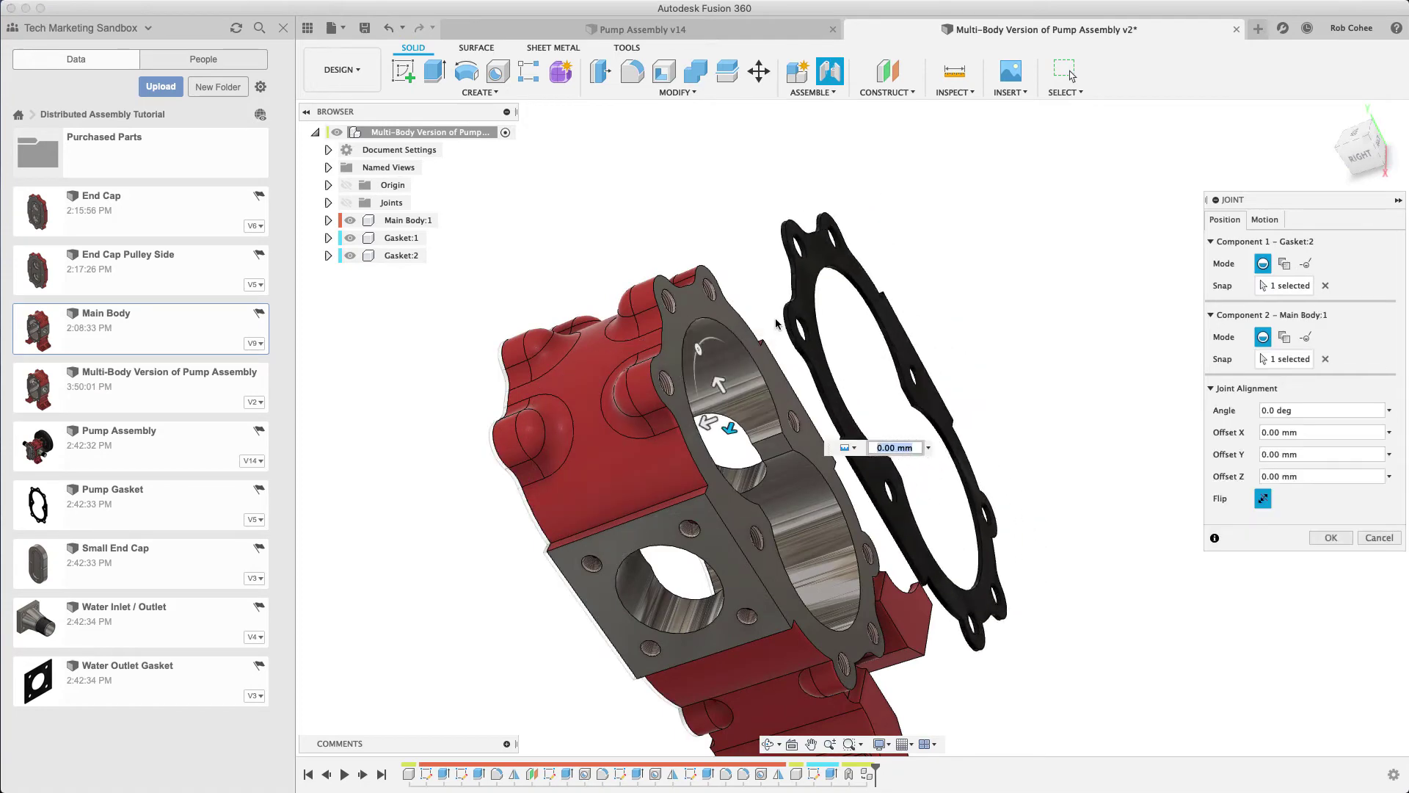
{"action": "left_click", "coordinate": [1329, 537]}
{"action": "left_click", "coordinate": [1327, 112]}
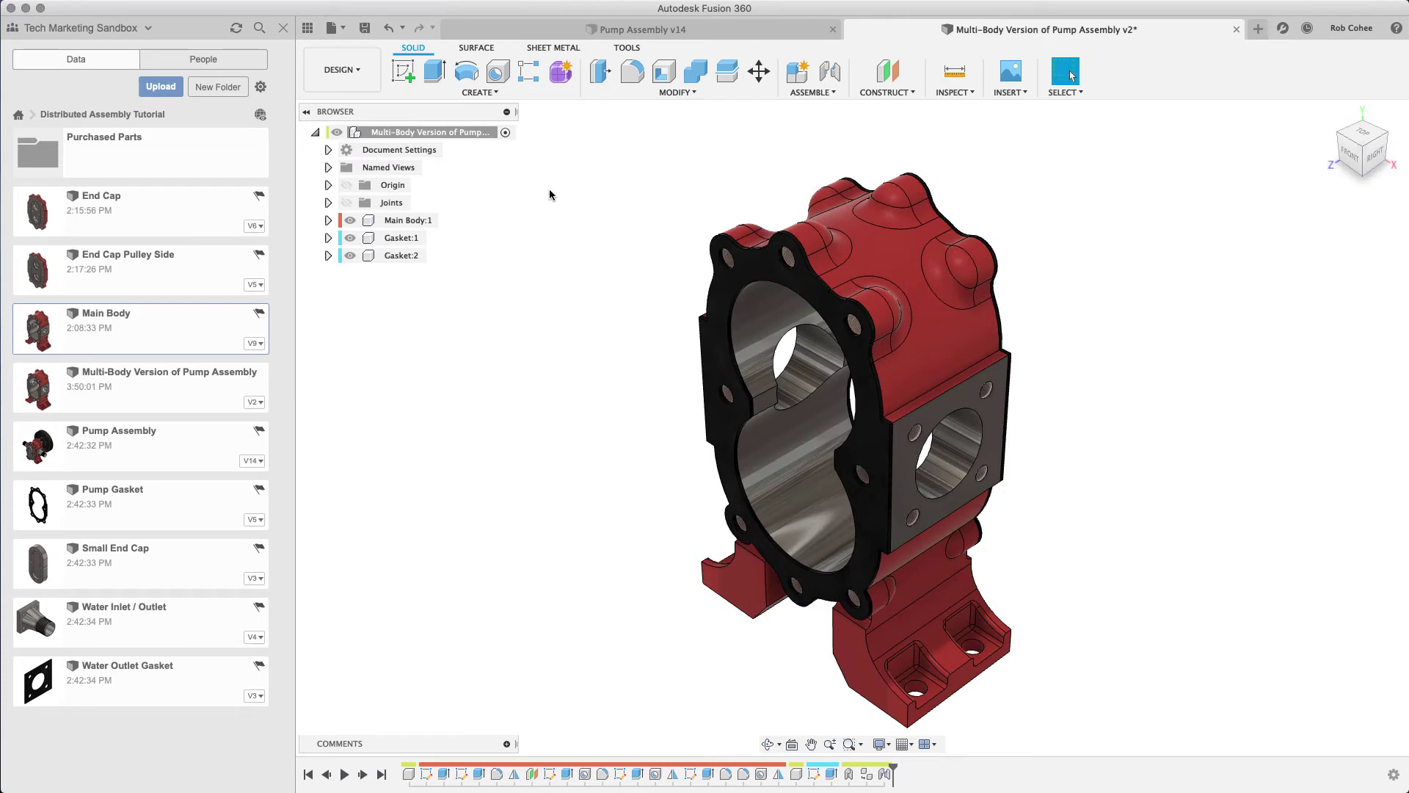
Create an empty, active component named End Cap in the top-level assembly
{"action": "left_click", "coordinate": [480, 91]}
{"action": "left_click", "coordinate": [441, 107]}
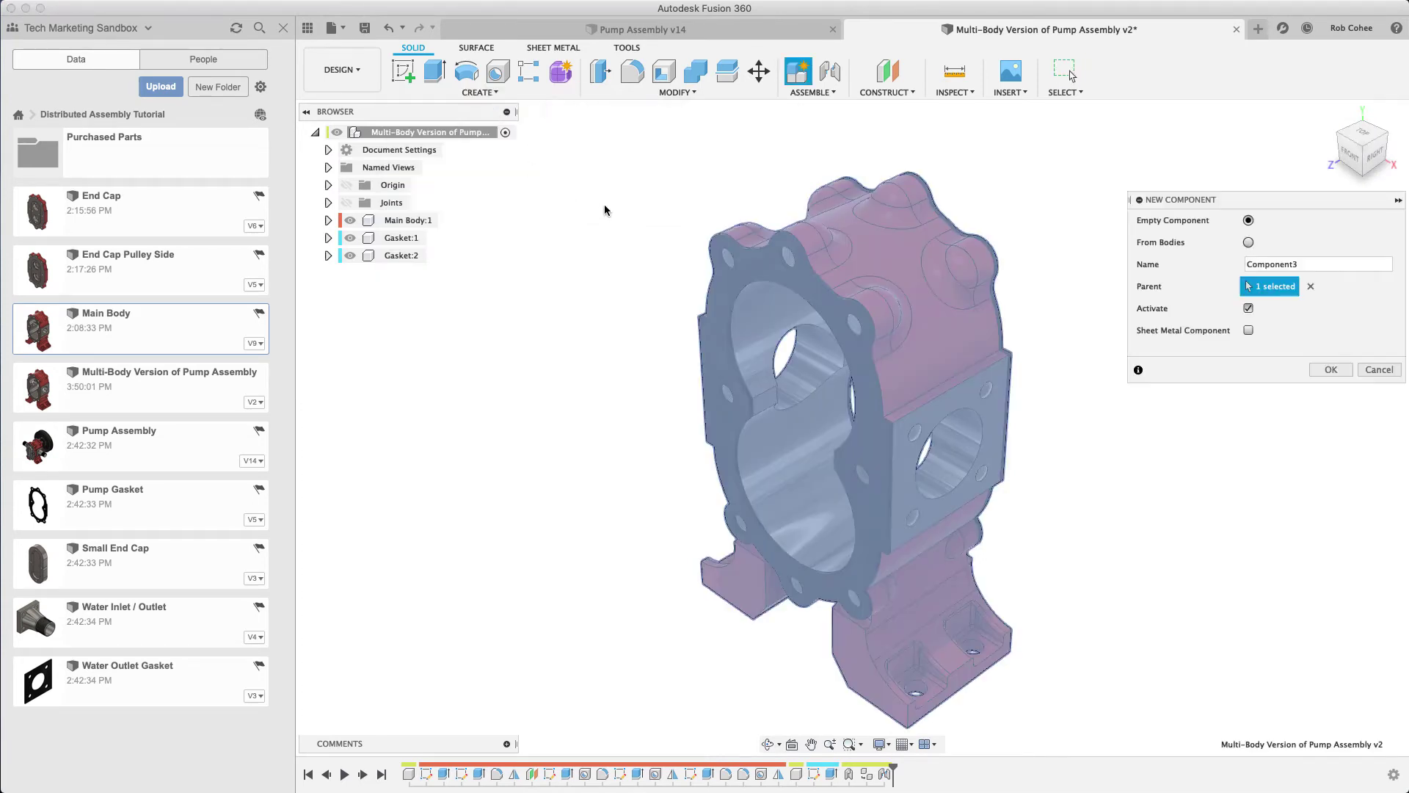
{"action": "left_click", "coordinate": [1307, 269]}
{"action": "left_click", "coordinate": [1329, 371]}
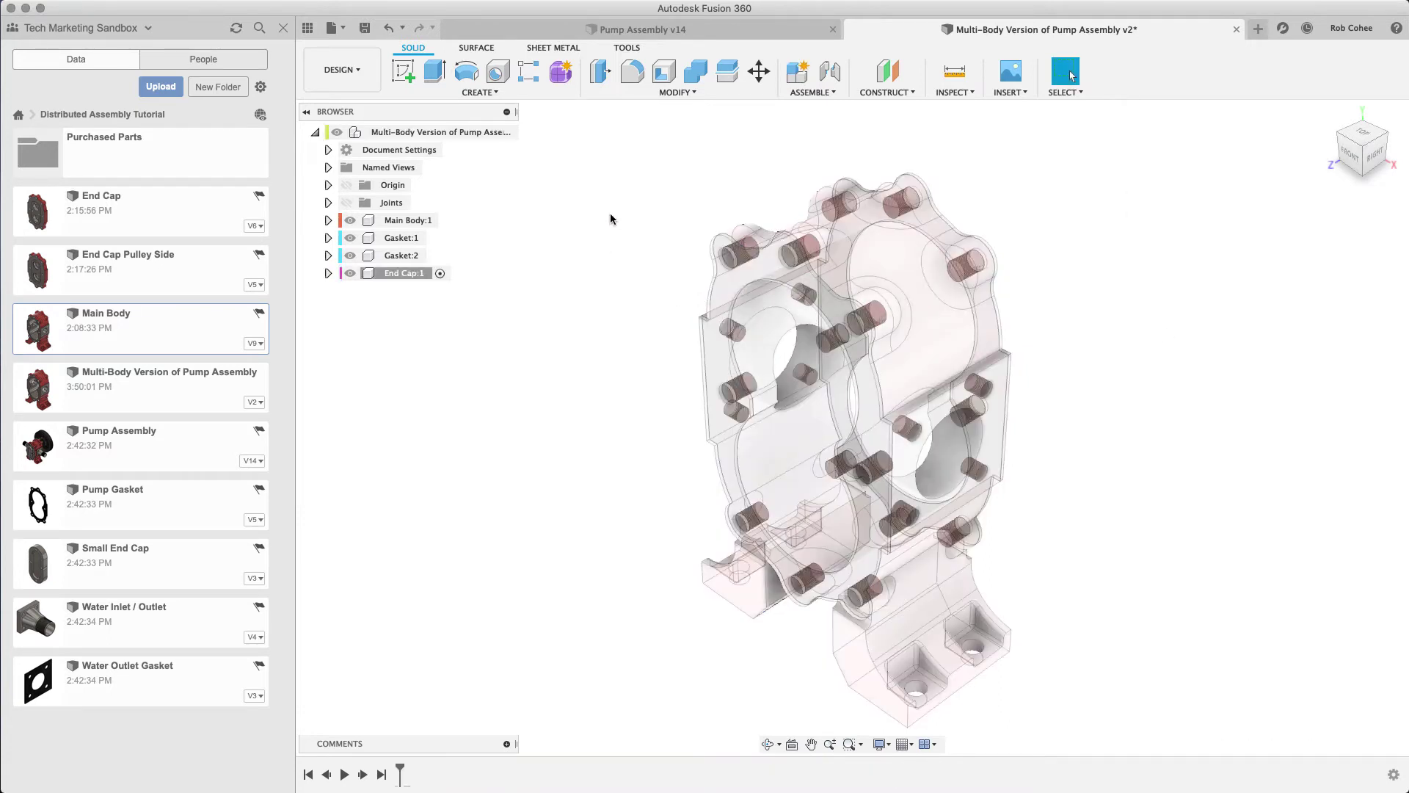
Start an End Cap sketch on the front face of the pump and hide both gaskets
{"action": "left_click", "coordinate": [403, 71]}
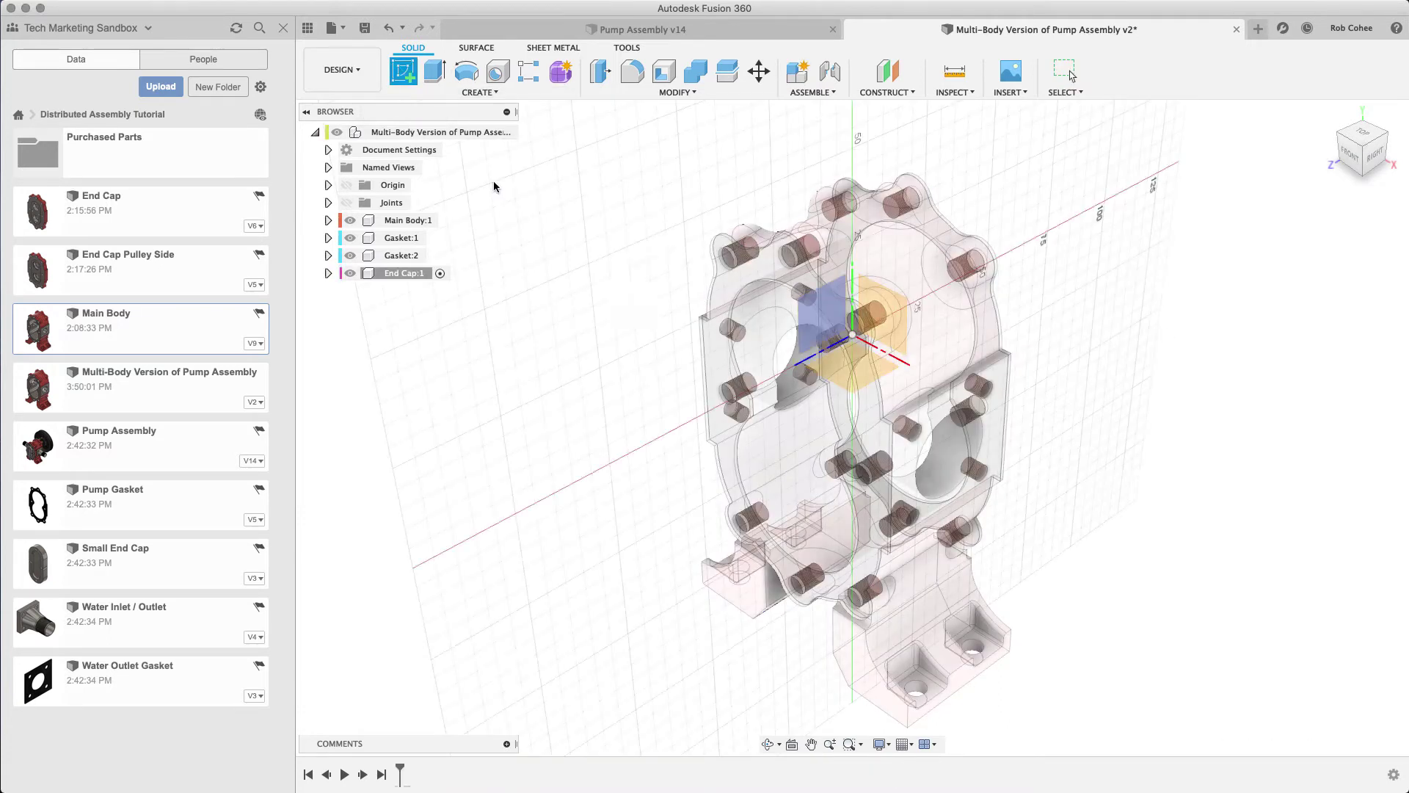
{"action": "left_click", "coordinate": [707, 352]}
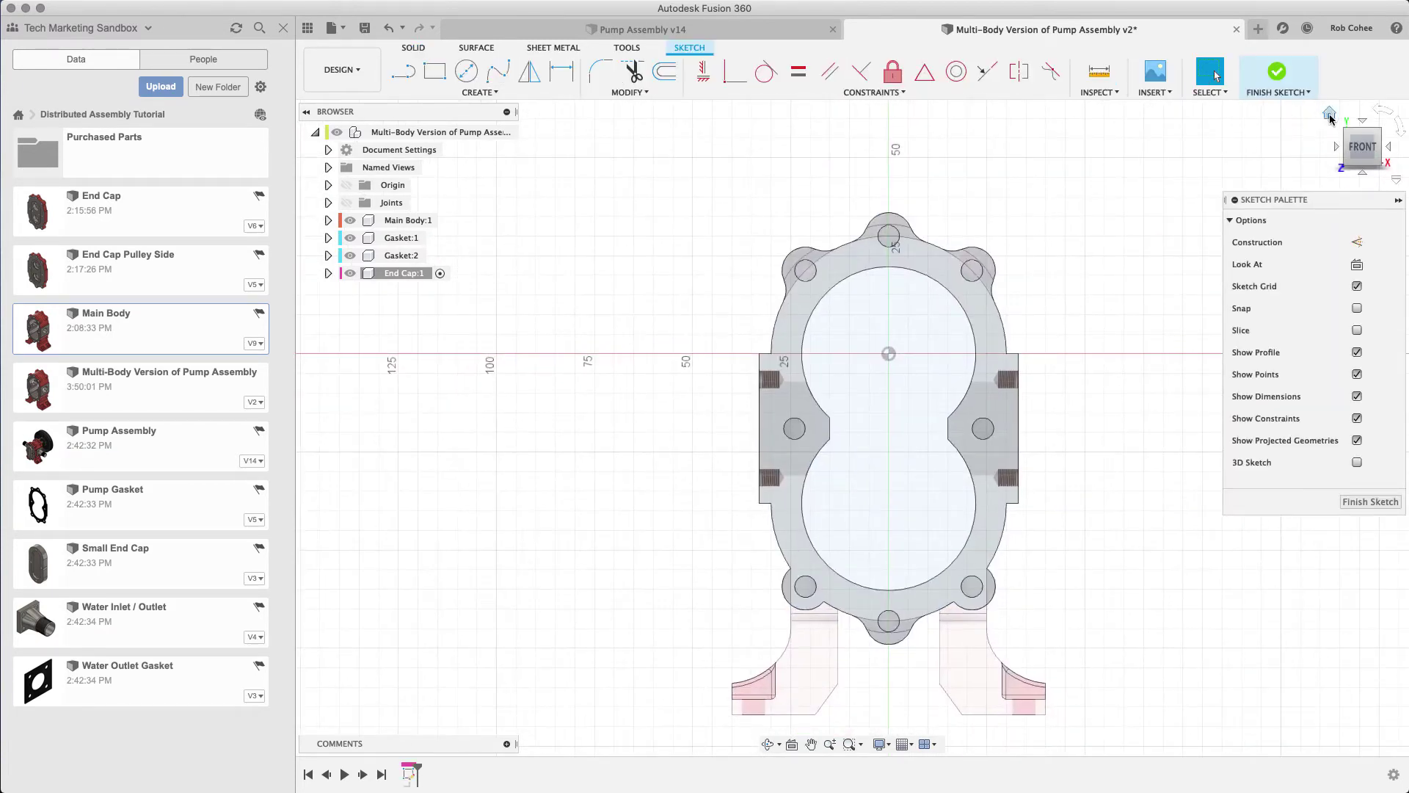
{"action": "left_click", "coordinate": [1364, 140]}
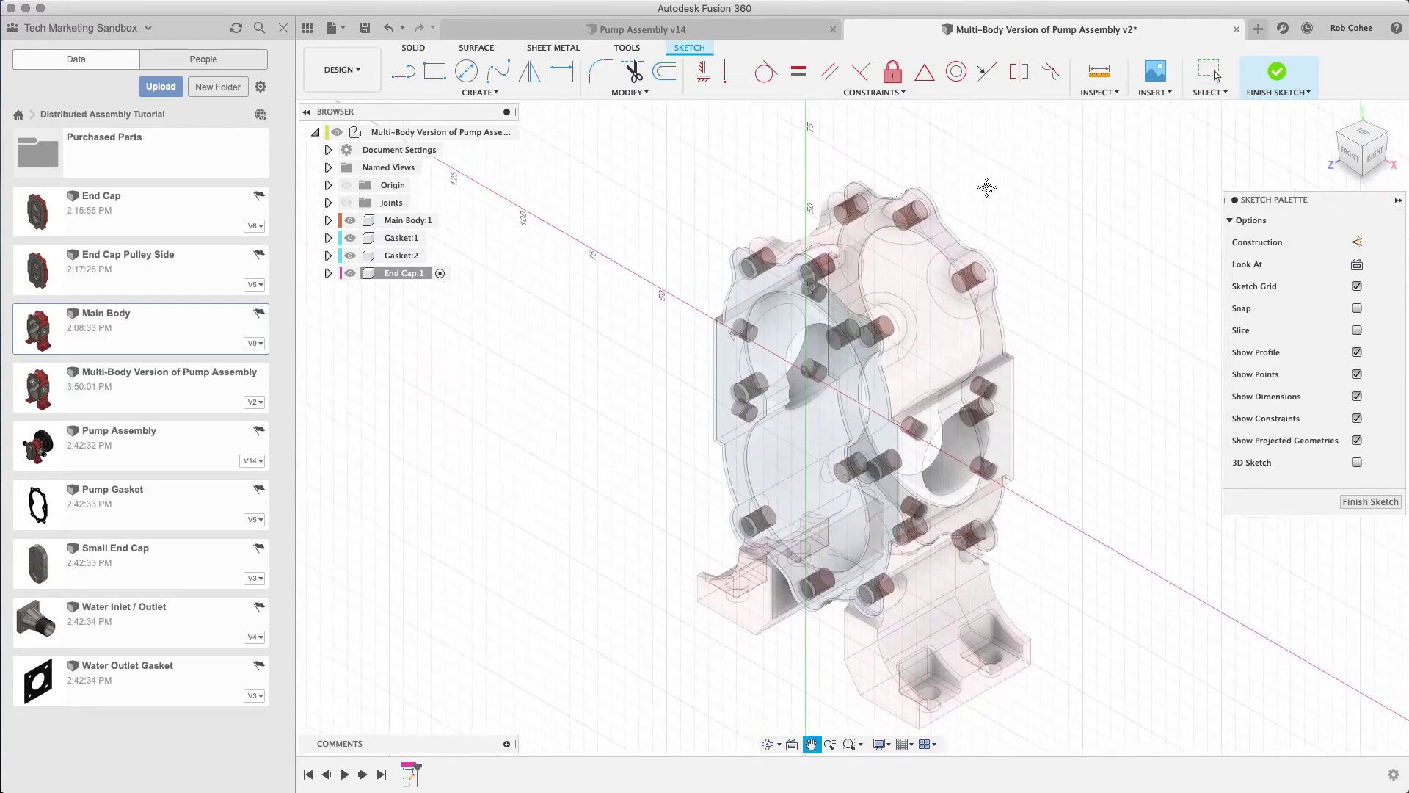
{"action": "left_click", "coordinate": [350, 238]}
{"action": "left_click", "coordinate": [350, 256]}
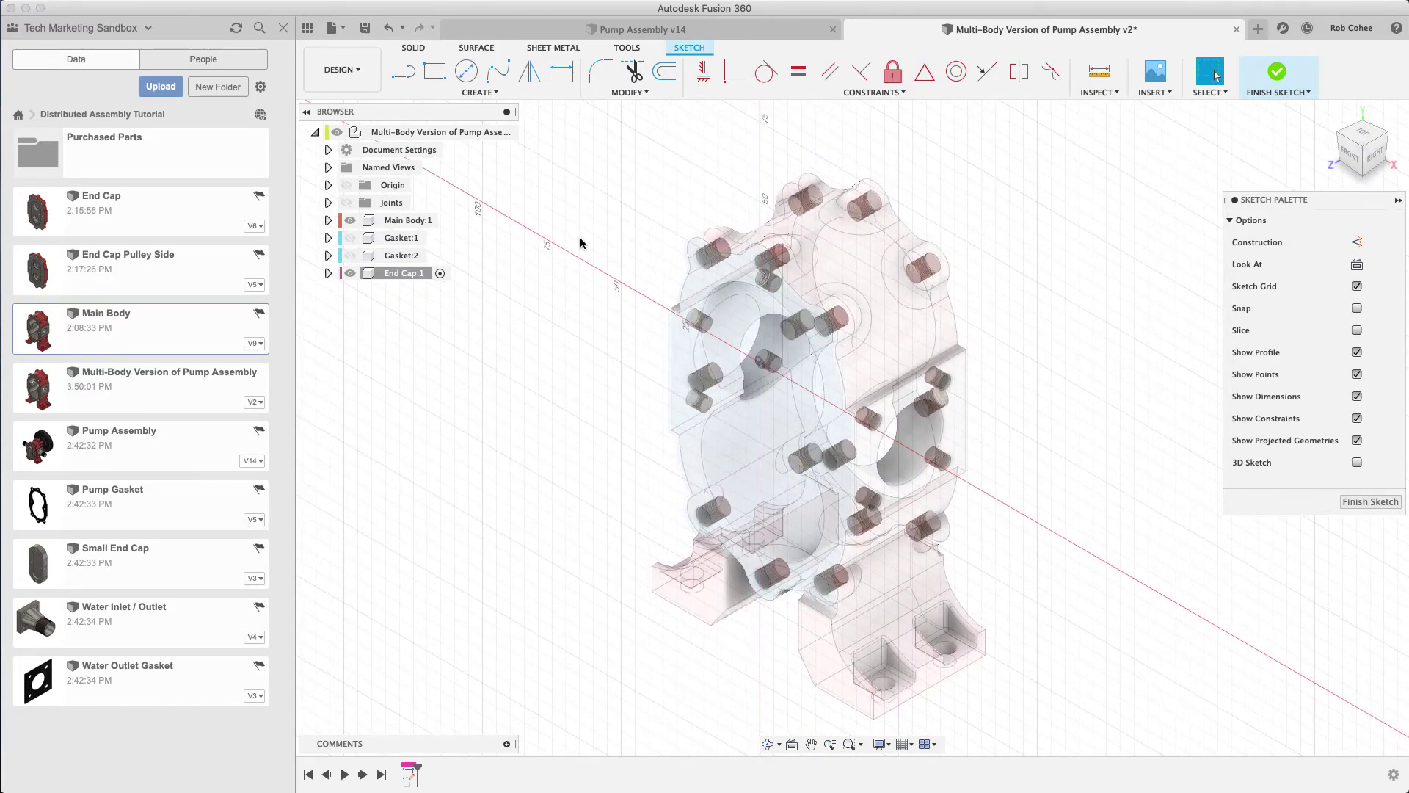
Project the main body's front face geometry into the End Cap sketch
{"action": "key", "text": "p"}
{"action": "scroll", "coordinate": [738, 265], "scroll_direction": "up", "scroll_amount": 3}
{"action": "left_click", "coordinate": [738, 265]}
{"action": "scroll", "coordinate": [583, 279], "scroll_direction": "down", "scroll_amount": 3}
{"action": "key", "text": "Return"}
{"action": "middle_click_drag", "start_coordinate": [991, 359], "coordinate": [1076, 352]}
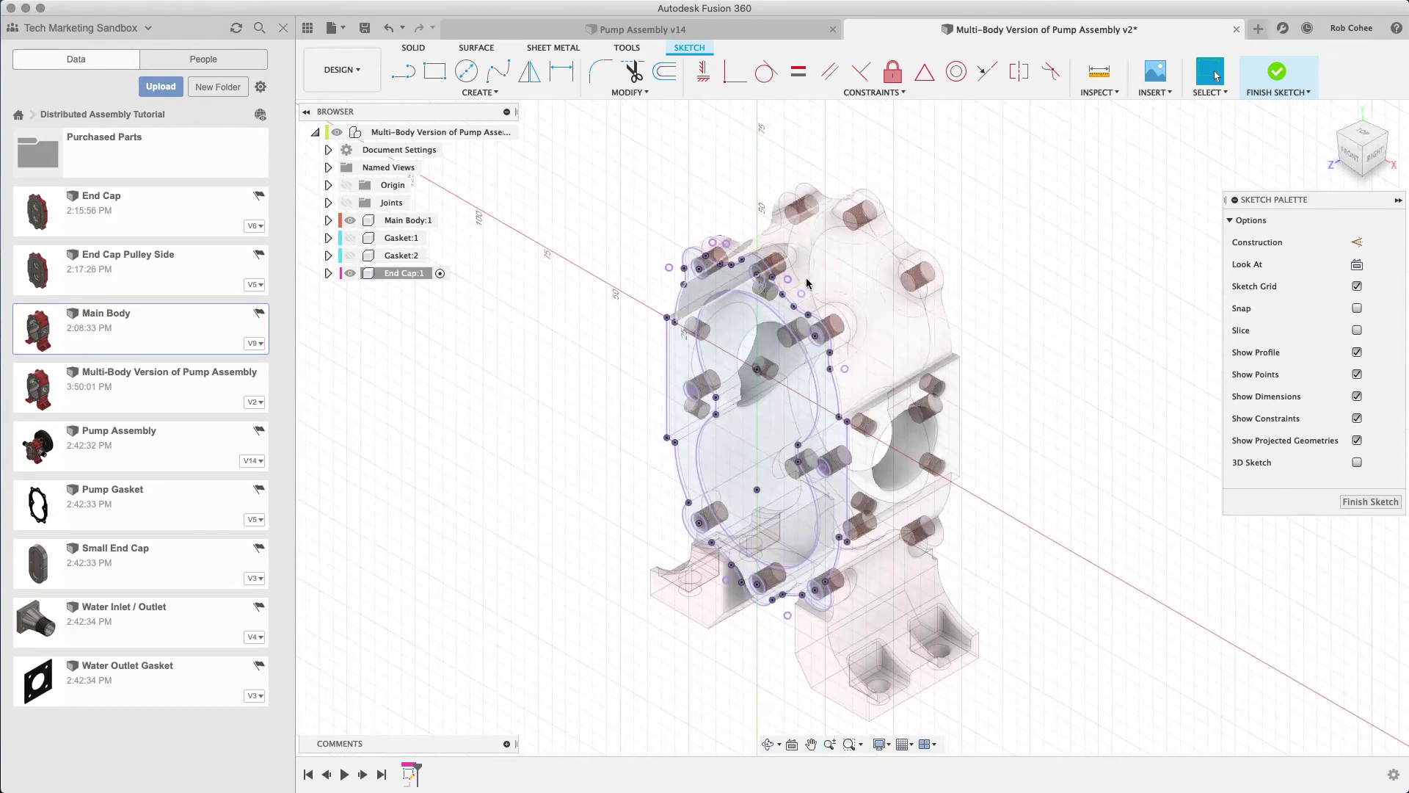
Hide the main body and extrude the outer flange and inner figure-eight profiles 11 mm as a new body
{"action": "left_click", "coordinate": [350, 220]}
{"action": "key", "text": "e"}
{"action": "left_click", "coordinate": [684, 361]}
{"action": "left_click", "coordinate": [744, 433]}
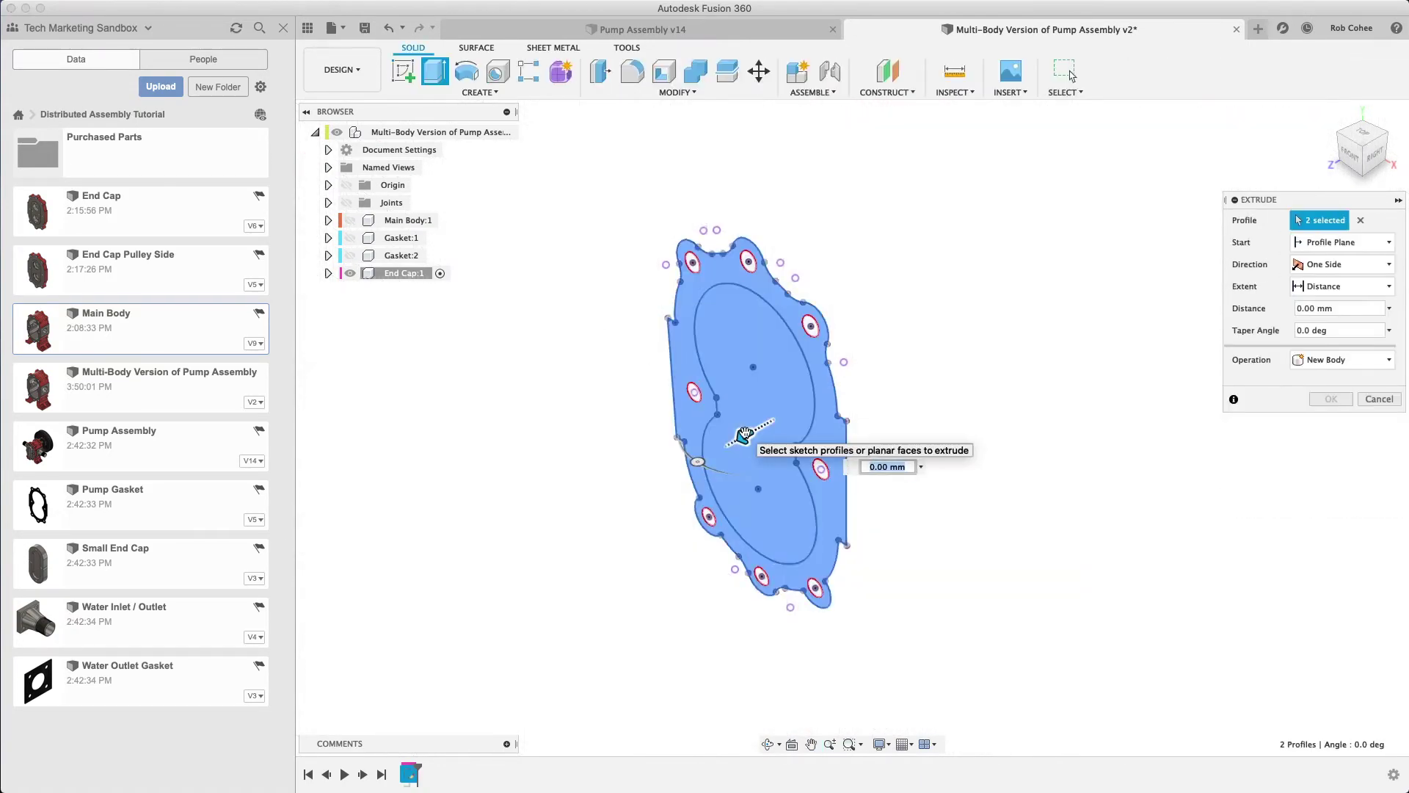
{"action": "left_click_drag", "start_coordinate": [745, 433], "coordinate": [716, 449]}
{"action": "type", "text": "-12"}
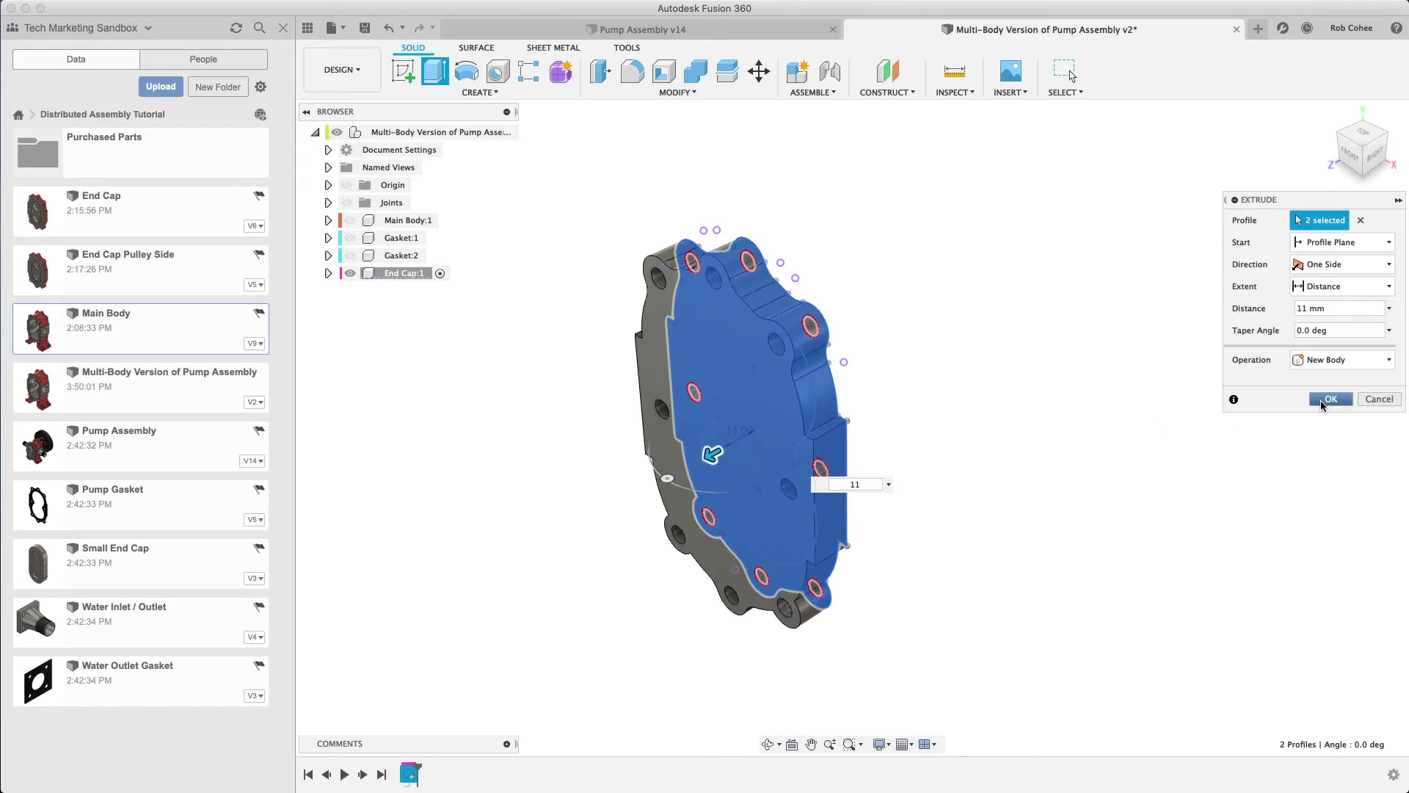
{"action": "left_click", "coordinate": [1321, 400]}
Show the End Cap's Sketch1 and extrude its inner figure-eight profile -5 mm from the inner face, joined to the body
{"action": "left_click", "coordinate": [328, 273]}
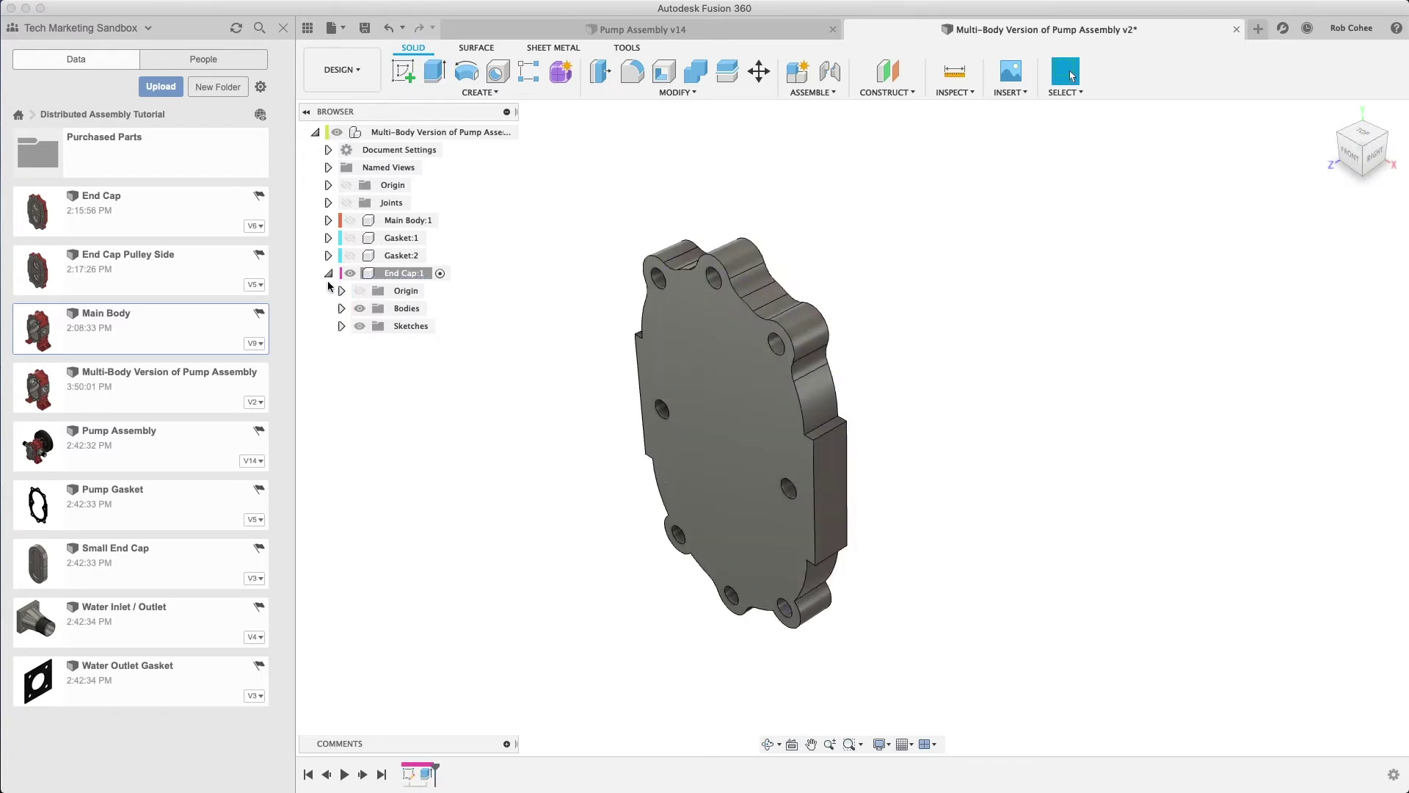
{"action": "left_click", "coordinate": [342, 326]}
{"action": "left_click", "coordinate": [373, 344]}
{"action": "mouse_move", "coordinate": [418, 365]}
{"action": "middle_mouse_down", "text": "shift"}
{"action": "mouse_move", "coordinate": [516, 526]}
{"action": "mouse_move", "coordinate": [585, 462]}
{"action": "middle_mouse_up", "text": "shift"}
{"action": "key", "text": "e"}
{"action": "left_click", "coordinate": [734, 433]}
{"action": "left_click_drag", "start_coordinate": [744, 436], "coordinate": [769, 445]}
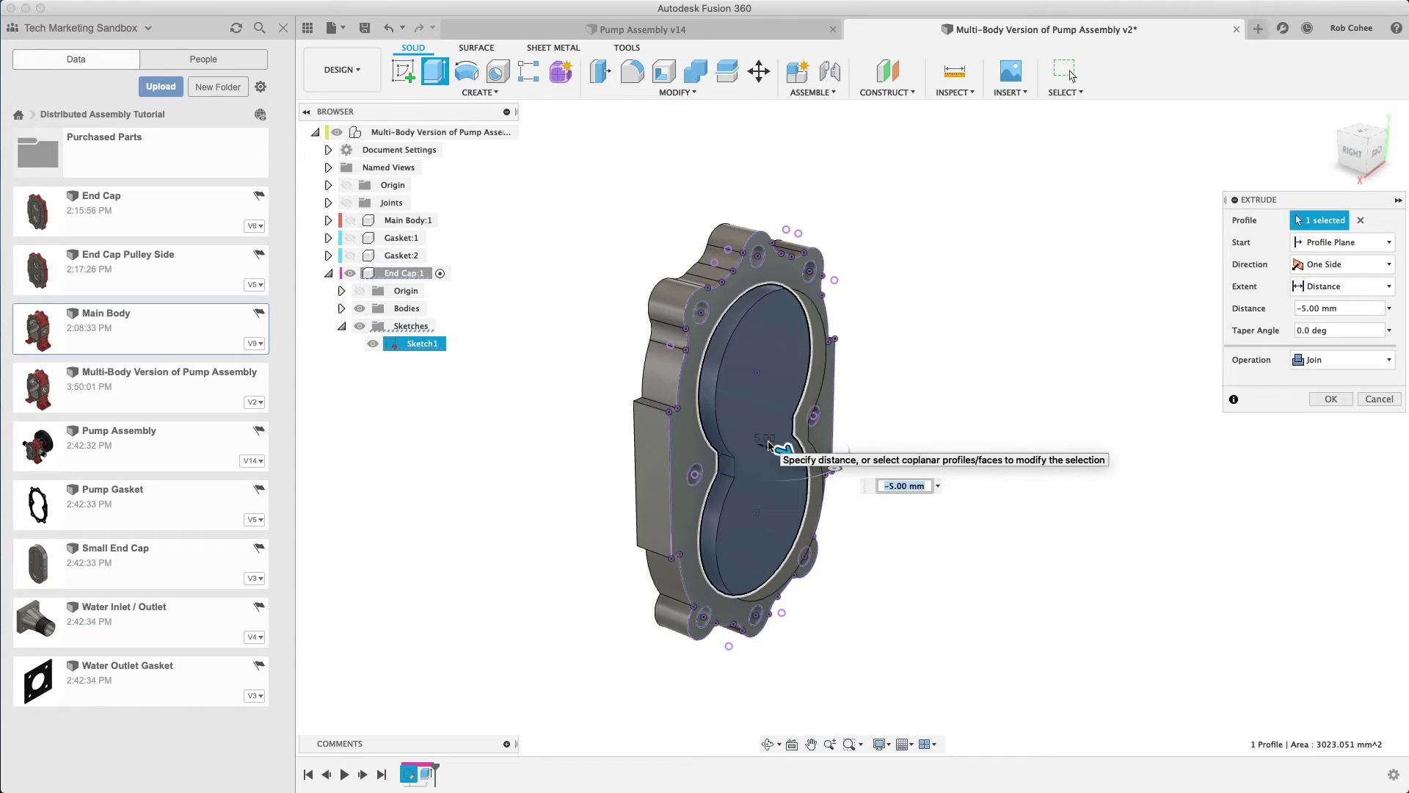
{"action": "key", "text": "Return"}
Chamfer the four outer edges of the End Cap's raised figure-eight boss by 1 mm, equal distance, and hide Sketch1
{"action": "key", "text": "s"}
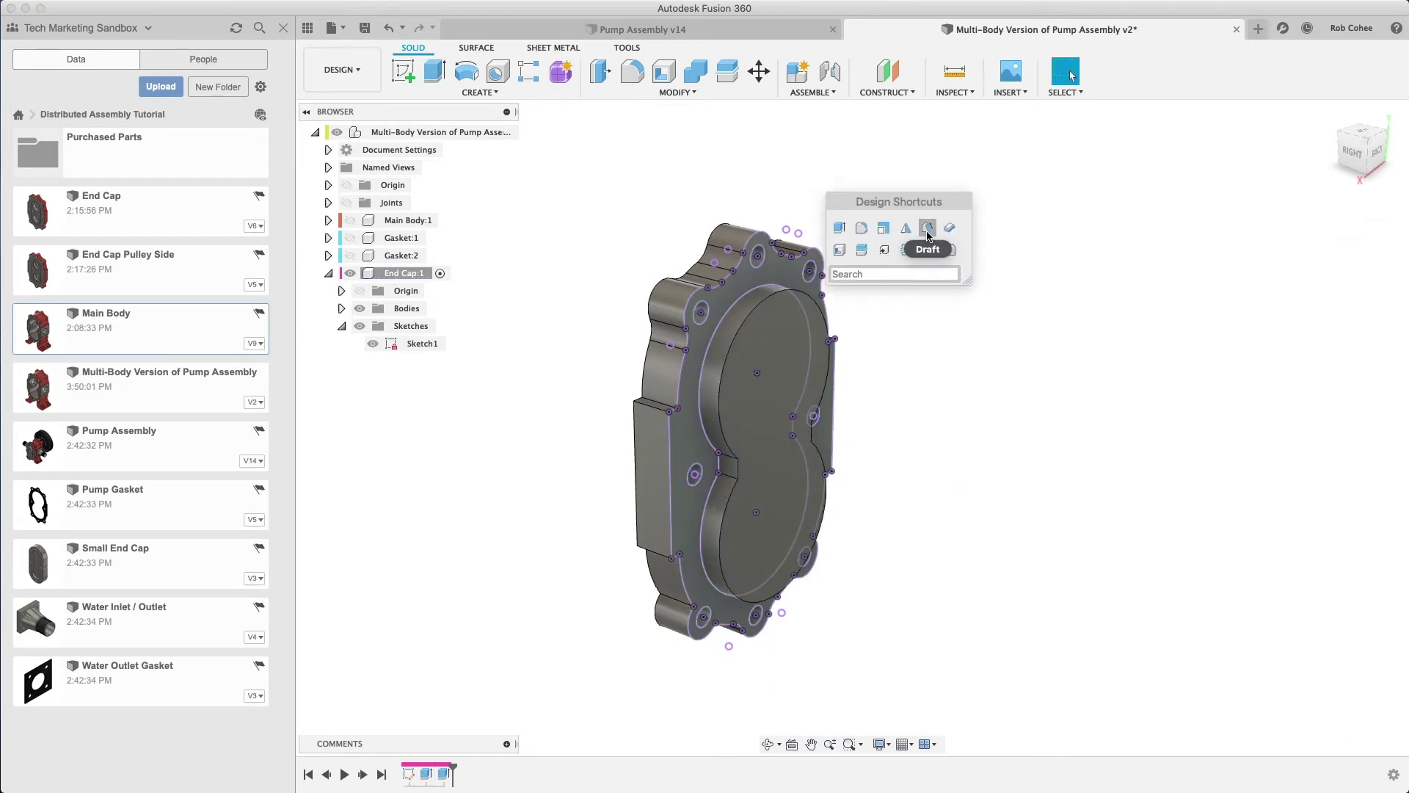
{"action": "left_click", "coordinate": [950, 251]}
{"action": "left_click", "coordinate": [817, 304]}
{"action": "left_click", "coordinate": [737, 469]}
{"action": "left_click", "coordinate": [733, 490]}
{"action": "left_click", "coordinate": [811, 433]}
{"action": "type", "text": "1"}
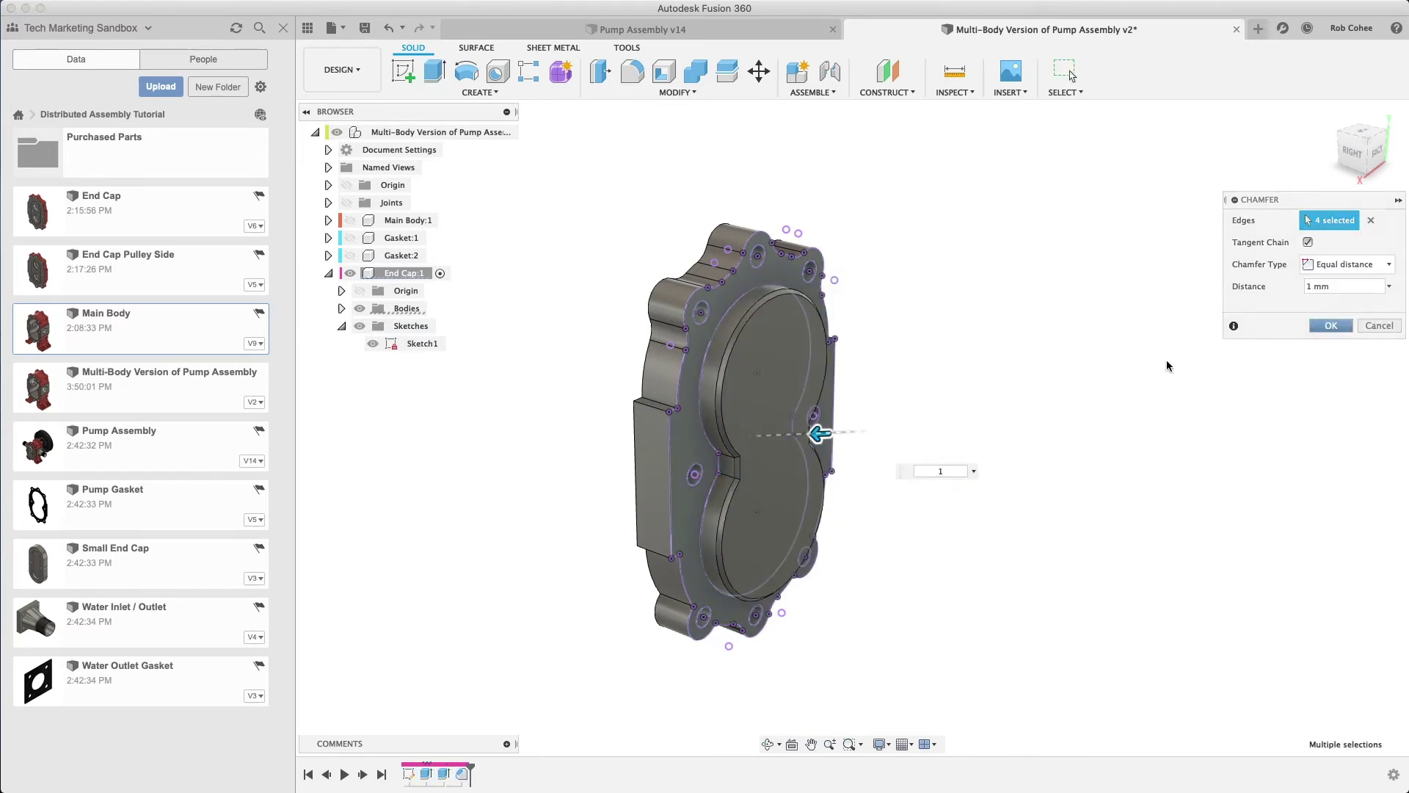
{"action": "key", "text": "Return"}
{"action": "left_click", "coordinate": [373, 343]}
{"action": "middle_click_drag", "start_coordinate": [506, 304], "coordinate": [557, 287]}
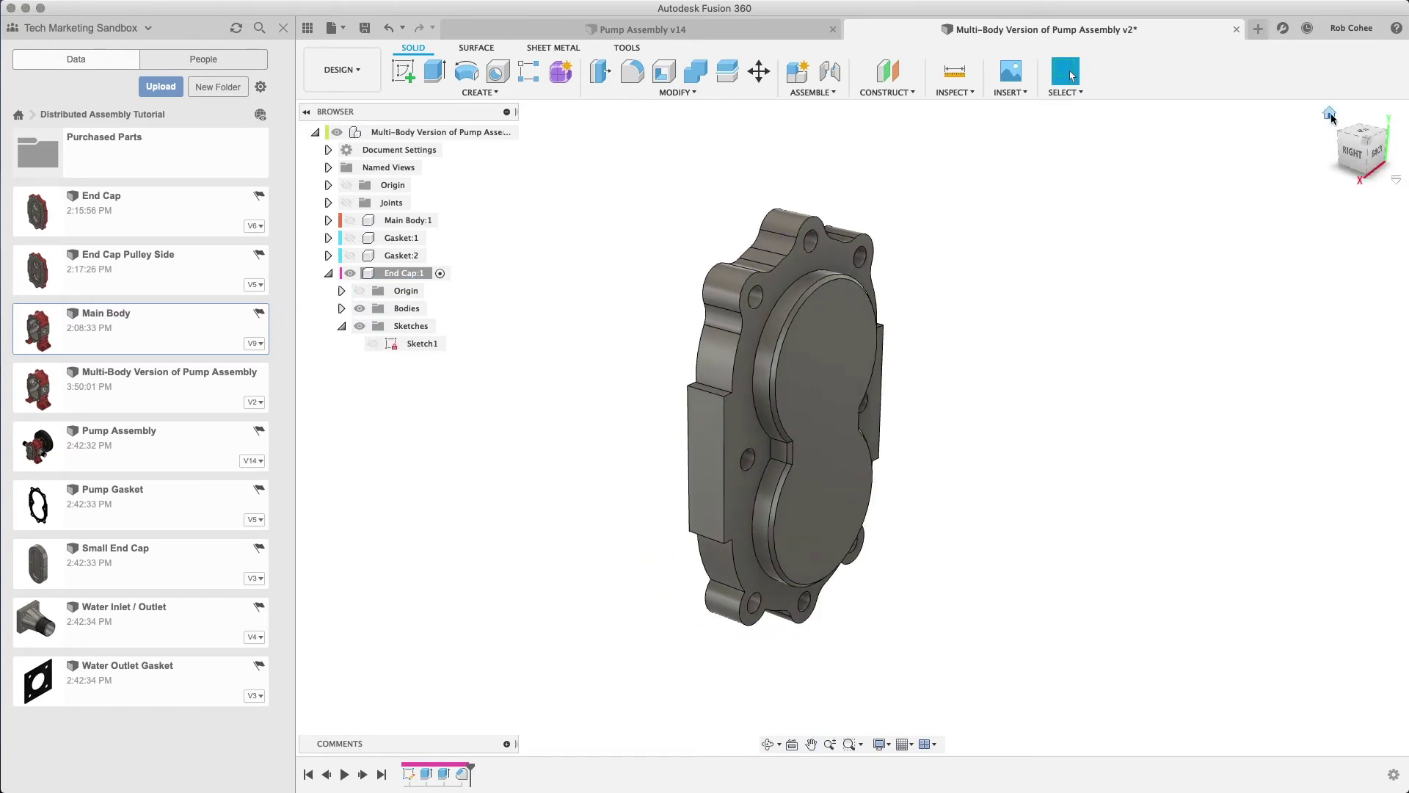
{"action": "left_click", "coordinate": [1330, 115]}
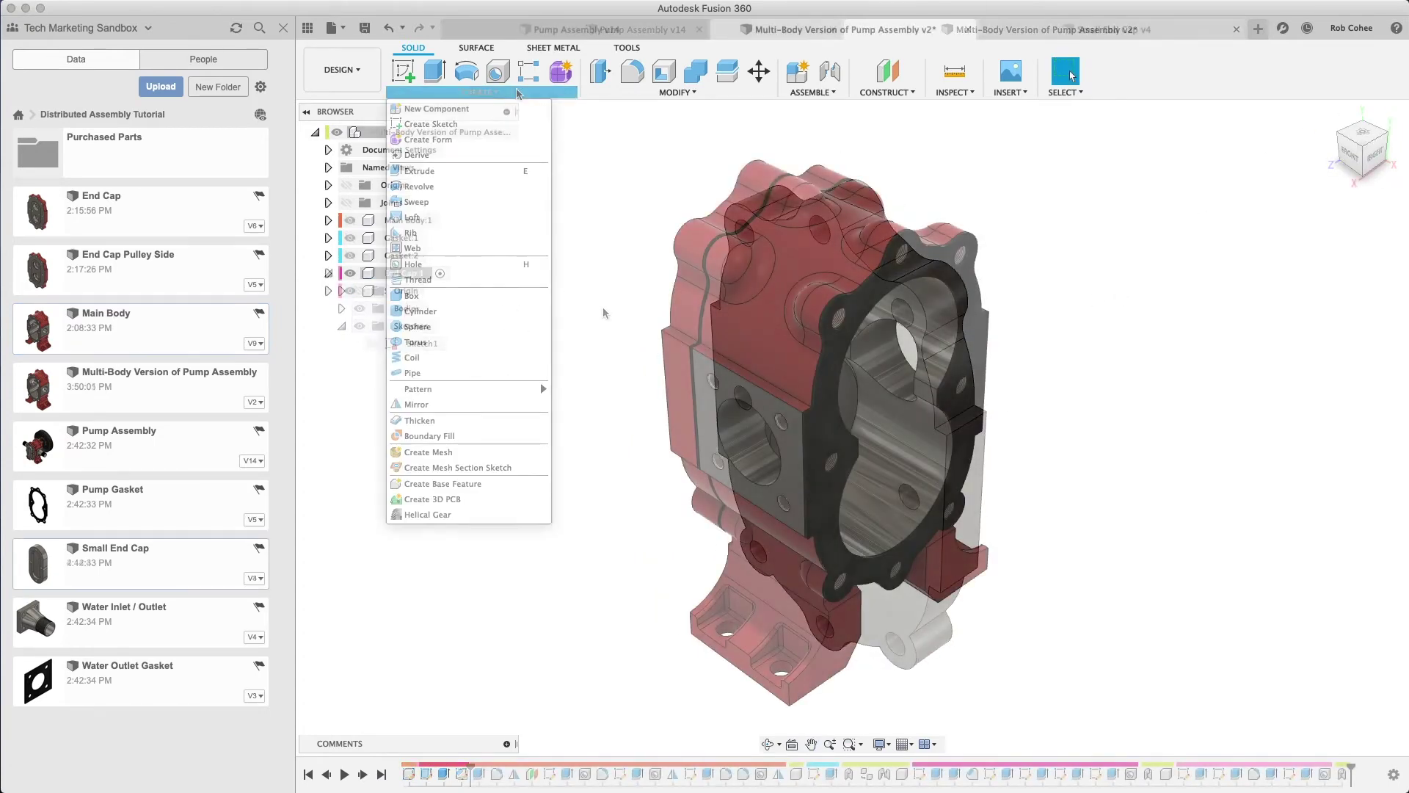
Create a component named End Cap Pulley Side and start its sketch on the back face of the pump
{"action": "left_click", "coordinate": [499, 103]}
{"action": "type", "text": "End Cap Pulley Side"}
{"action": "left_click", "coordinate": [1319, 365]}
{"action": "left_click", "coordinate": [403, 72]}
{"action": "left_click", "coordinate": [780, 232]}
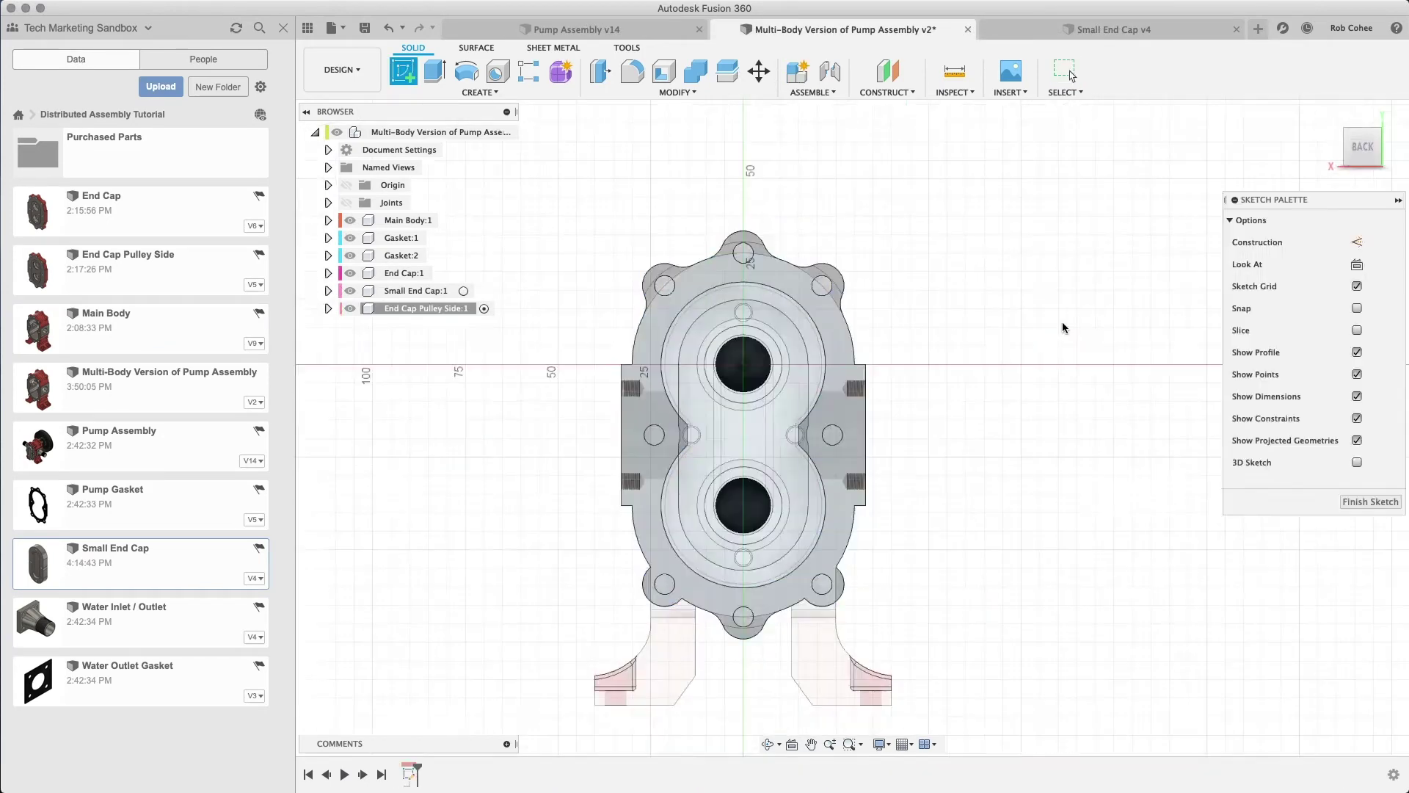
Hide both gaskets, the End Cap and the Small End Cap, and project the back face geometry into the sketch
{"action": "left_click", "coordinate": [350, 239]}
{"action": "left_click", "coordinate": [350, 255]}
{"action": "left_click", "coordinate": [350, 273]}
{"action": "left_click", "coordinate": [350, 291]}
{"action": "key", "text": "p"}
{"action": "left_click", "coordinate": [826, 318]}
{"action": "left_click", "coordinate": [1327, 629]}
Extrude the flange and inner figure-eight profiles 11 mm as a new body and hide the Main Body
{"action": "key", "text": "e"}
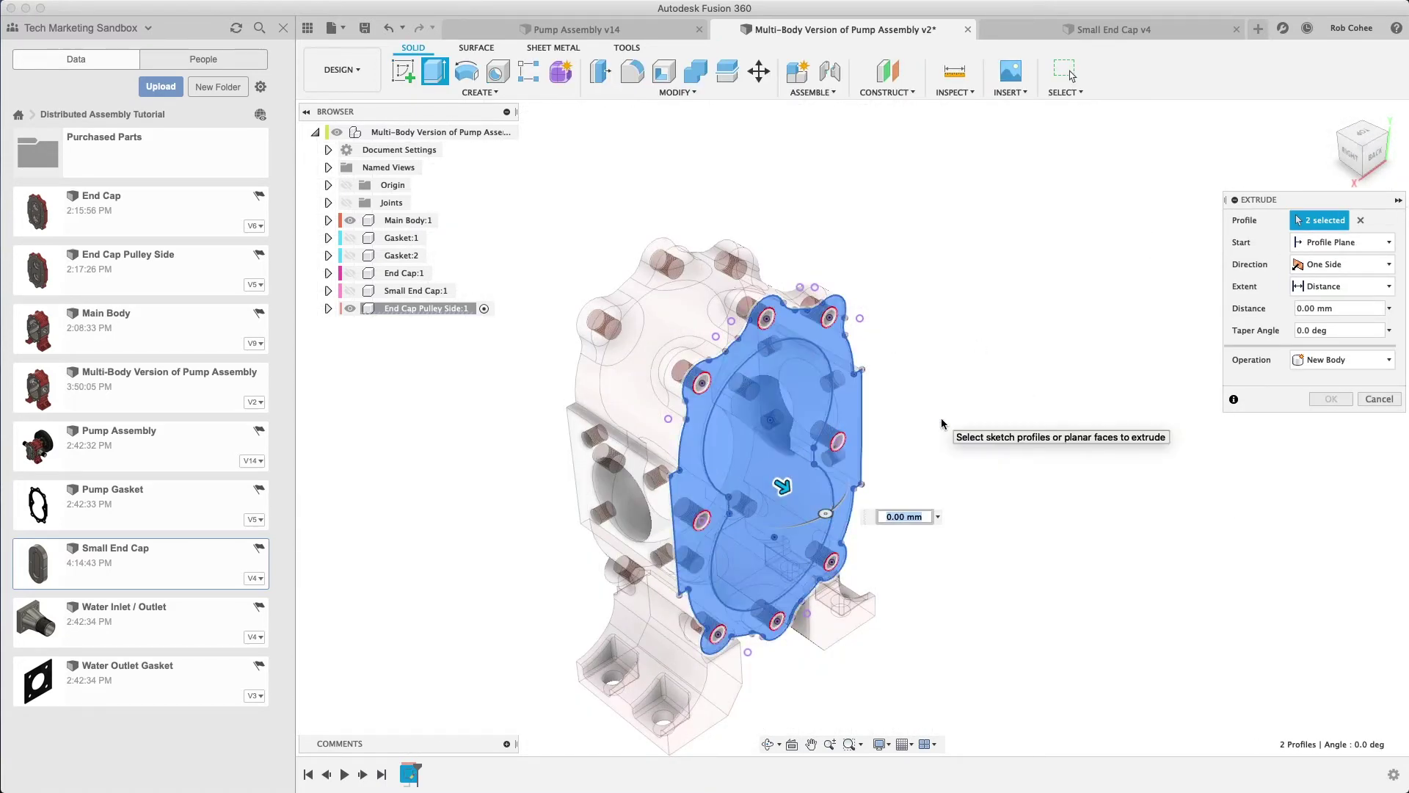
{"action": "type", "text": "11"}
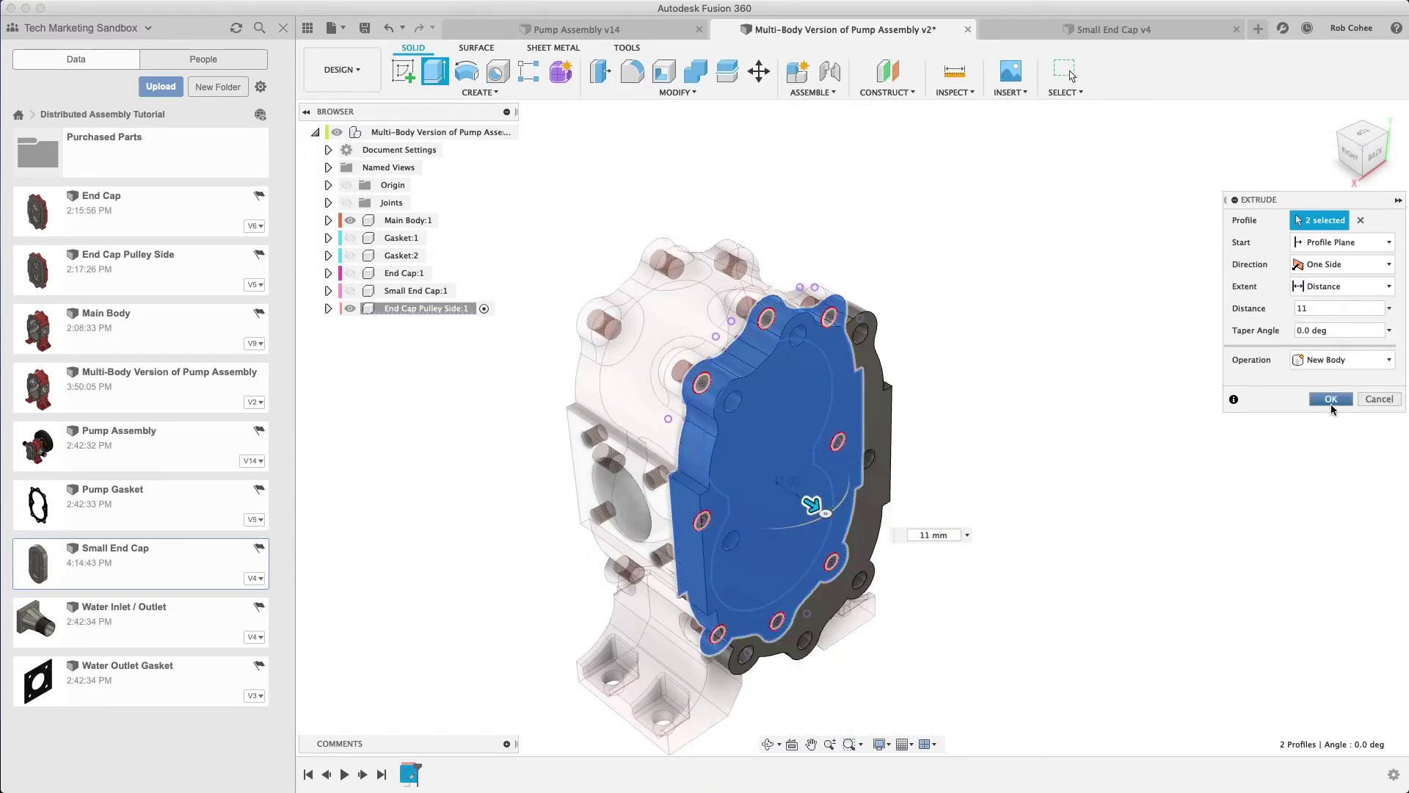
{"action": "key", "text": "Return"}
{"action": "left_click", "coordinate": [350, 220]}
{"action": "left_click", "coordinate": [1338, 135]}
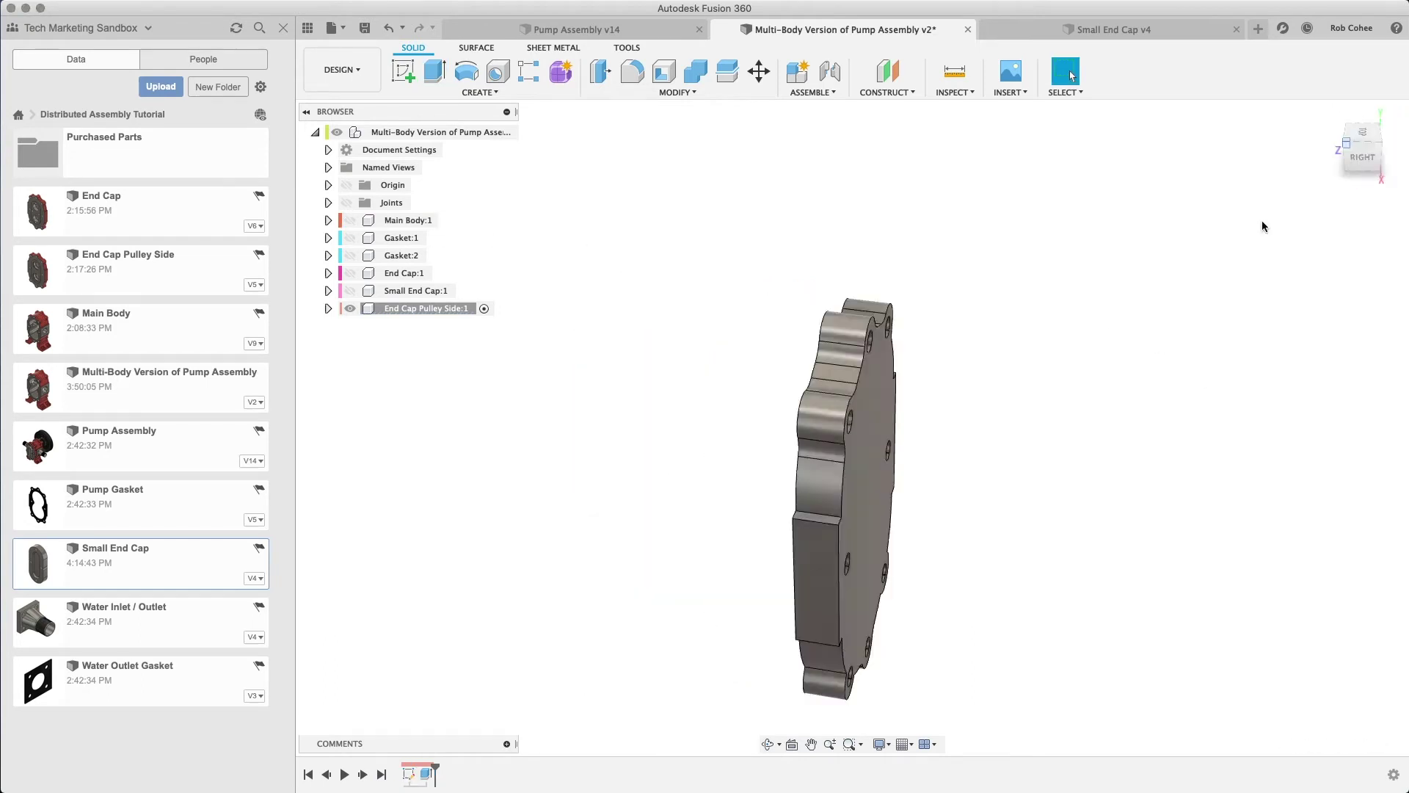
Extrude the inner figure-eight profile of the End Cap Pulley Side's Sketch1 by -3.5 mm, with the sketch shown only for the extrusion
{"action": "left_click", "coordinate": [328, 308]}
{"action": "left_click", "coordinate": [341, 361]}
{"action": "left_click", "coordinate": [411, 379]}
{"action": "key", "text": "e"}
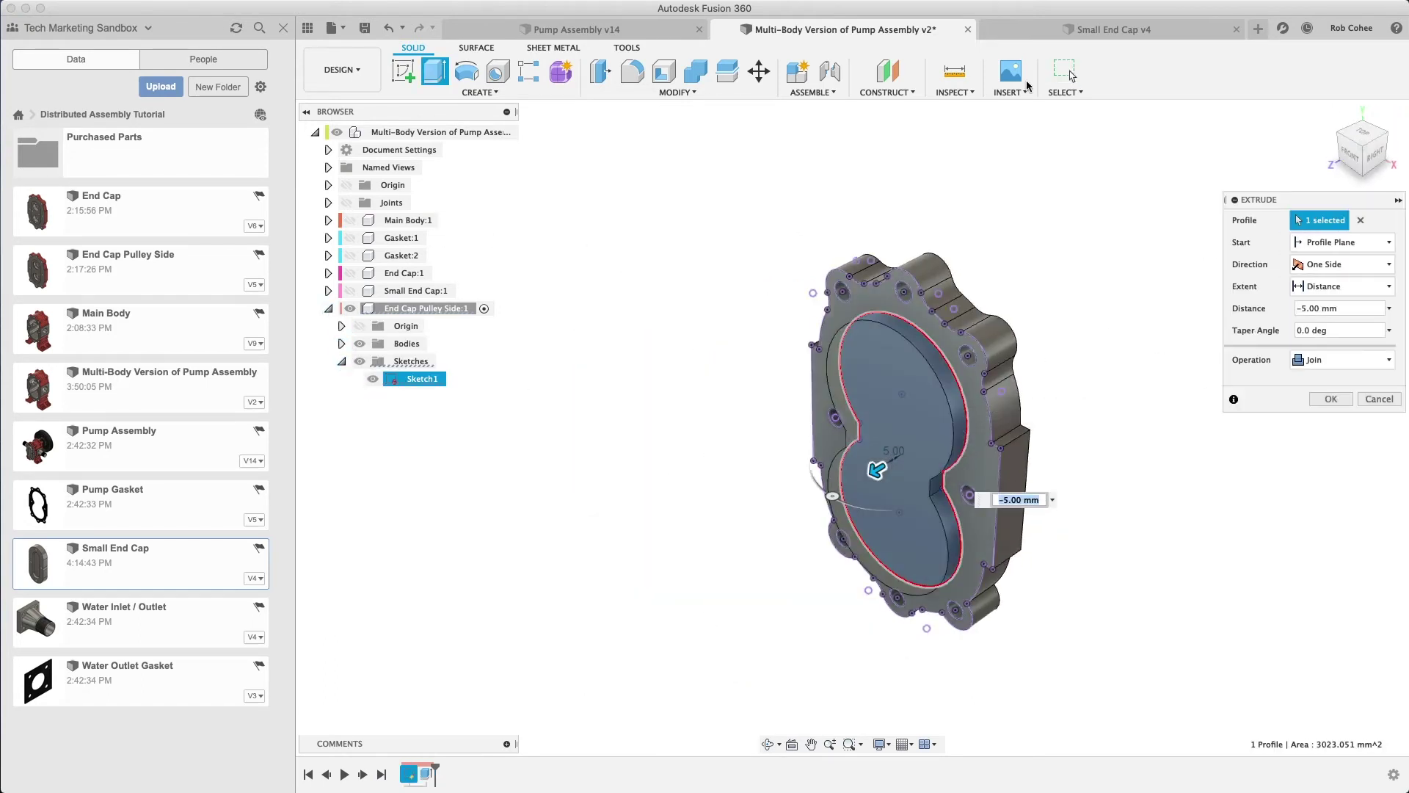
{"action": "key", "text": "Escape"}
{"action": "key", "text": "e"}
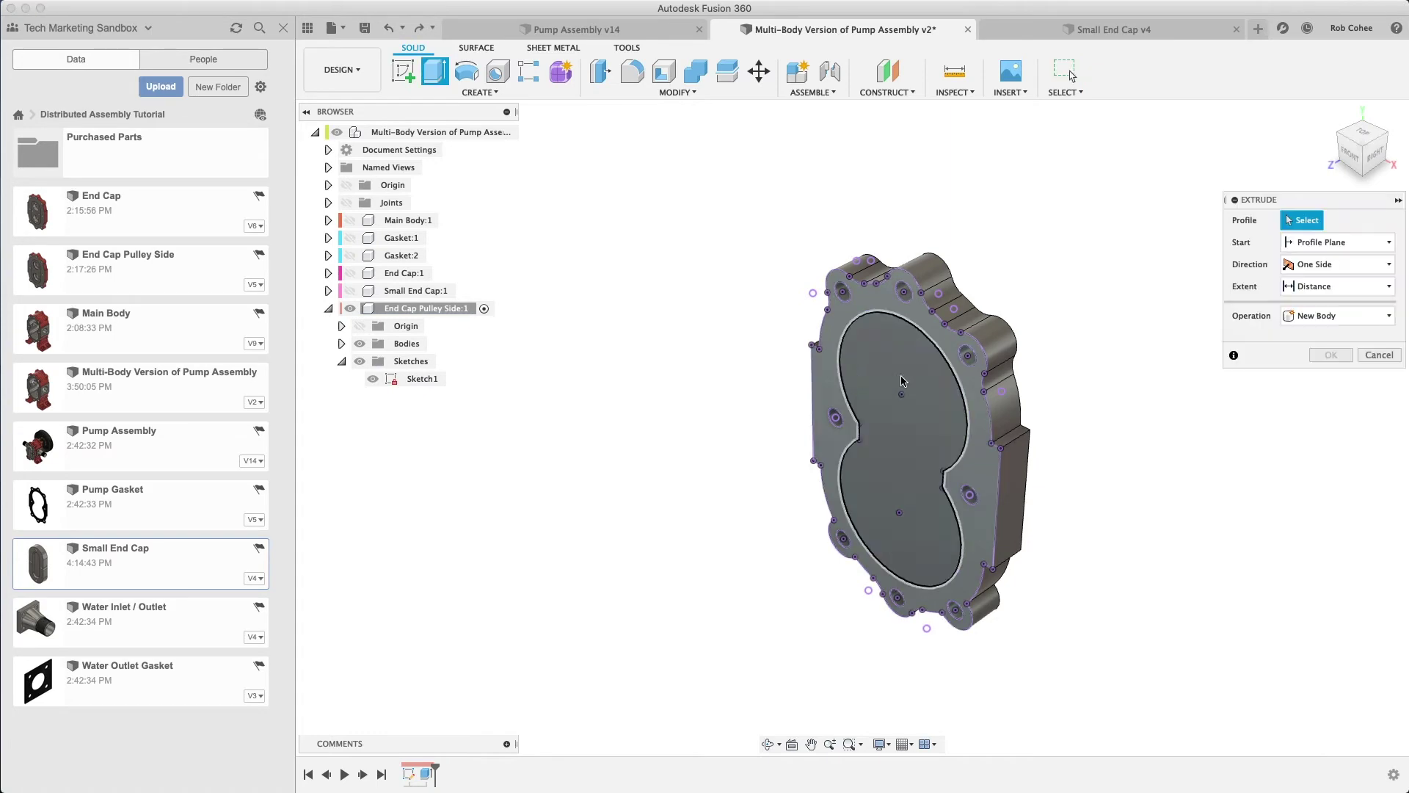
{"action": "left_click", "coordinate": [900, 387]}
{"action": "left_click_drag", "start_coordinate": [910, 451], "coordinate": [897, 460]}
{"action": "type", "text": "-3.5"}
{"action": "key", "text": "Return"}
{"action": "scroll", "coordinate": [950, 499], "scroll_direction": "up", "scroll_amount": 2}
{"action": "left_click", "coordinate": [373, 378]}
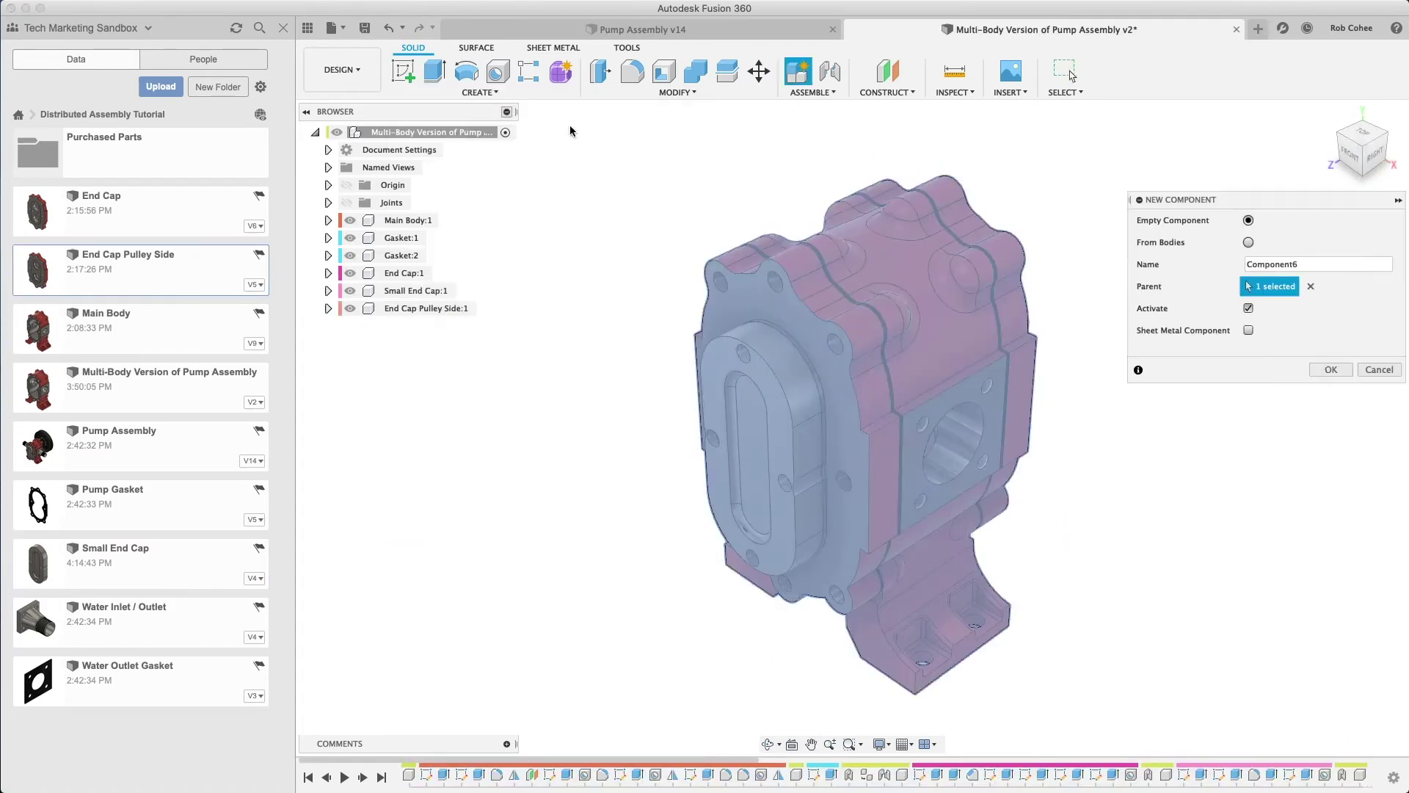
Name the new component Water Outlet Gasket and start its sketch on the pump's side port face
{"action": "double_click", "coordinate": [1262, 264]}
{"action": "type", "text": "Water Outlet Gasket"}
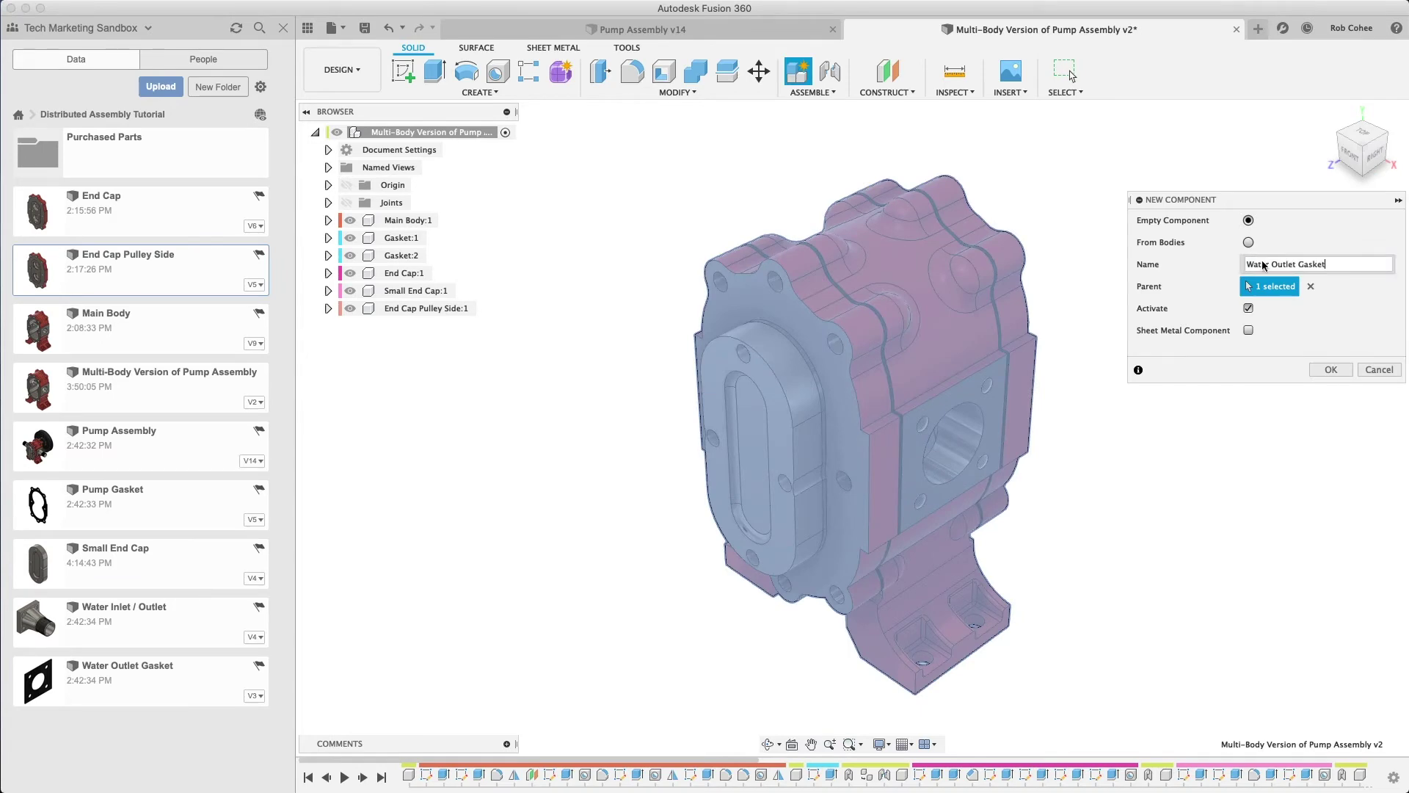
{"action": "key", "text": "Return"}
{"action": "left_click", "coordinate": [403, 71]}
{"action": "left_click", "coordinate": [936, 490]}
Project the side port face geometry and extrude the gasket profile around the holes 1 mm as a new body
{"action": "key", "text": "p"}
{"action": "left_click", "coordinate": [935, 463]}
{"action": "left_click", "coordinate": [1329, 627]}
{"action": "key", "text": "e"}
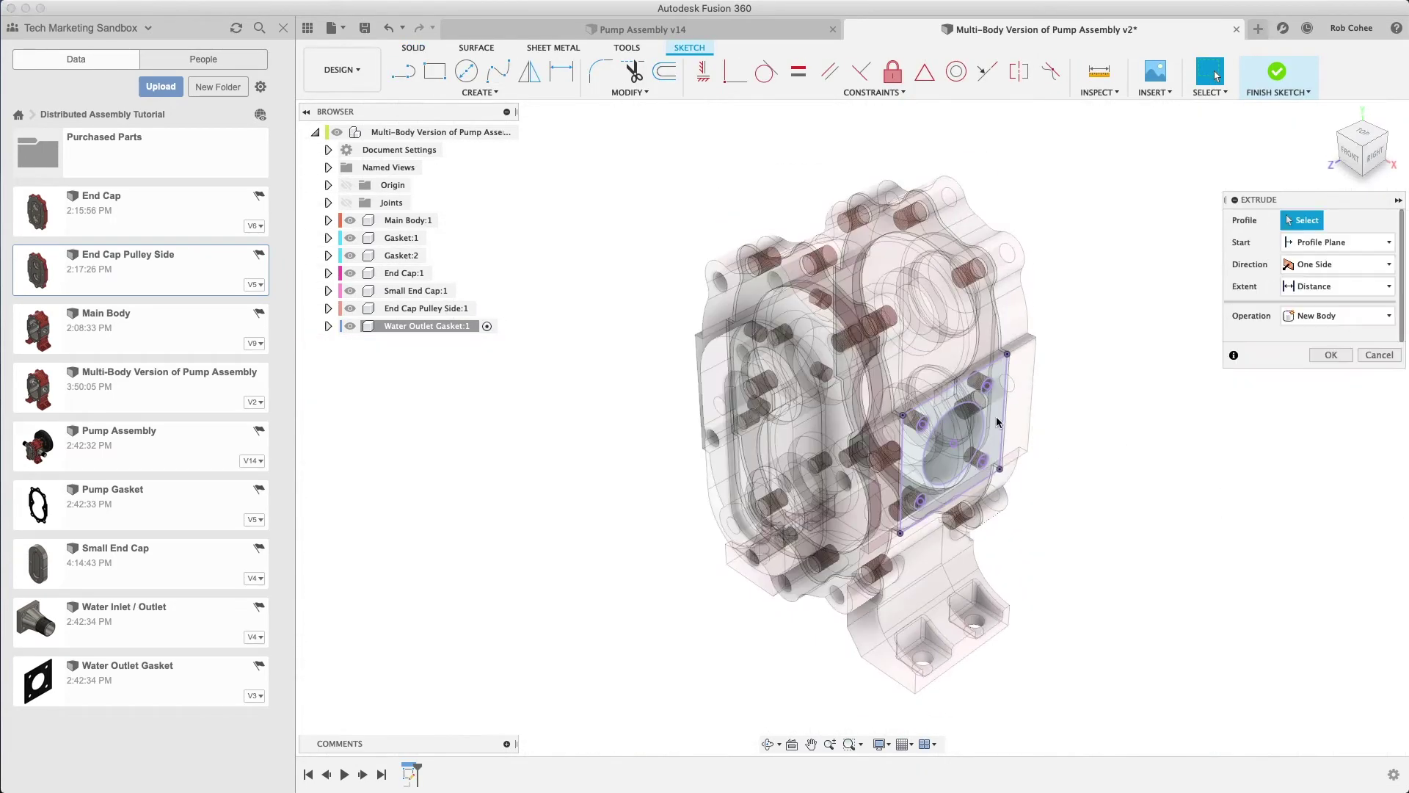
{"action": "left_click", "coordinate": [996, 417]}
{"action": "type", "text": "1"}
{"action": "key", "text": "Return"}
Apply a black appearance to the Water Outlet Gasket and reactivate the top-level assembly
{"action": "key", "text": "a"}
{"action": "left_click_drag", "start_coordinate": [1203, 328], "coordinate": [996, 447]}
{"action": "key", "text": "Escape"}
{"action": "left_click", "coordinate": [505, 132]}
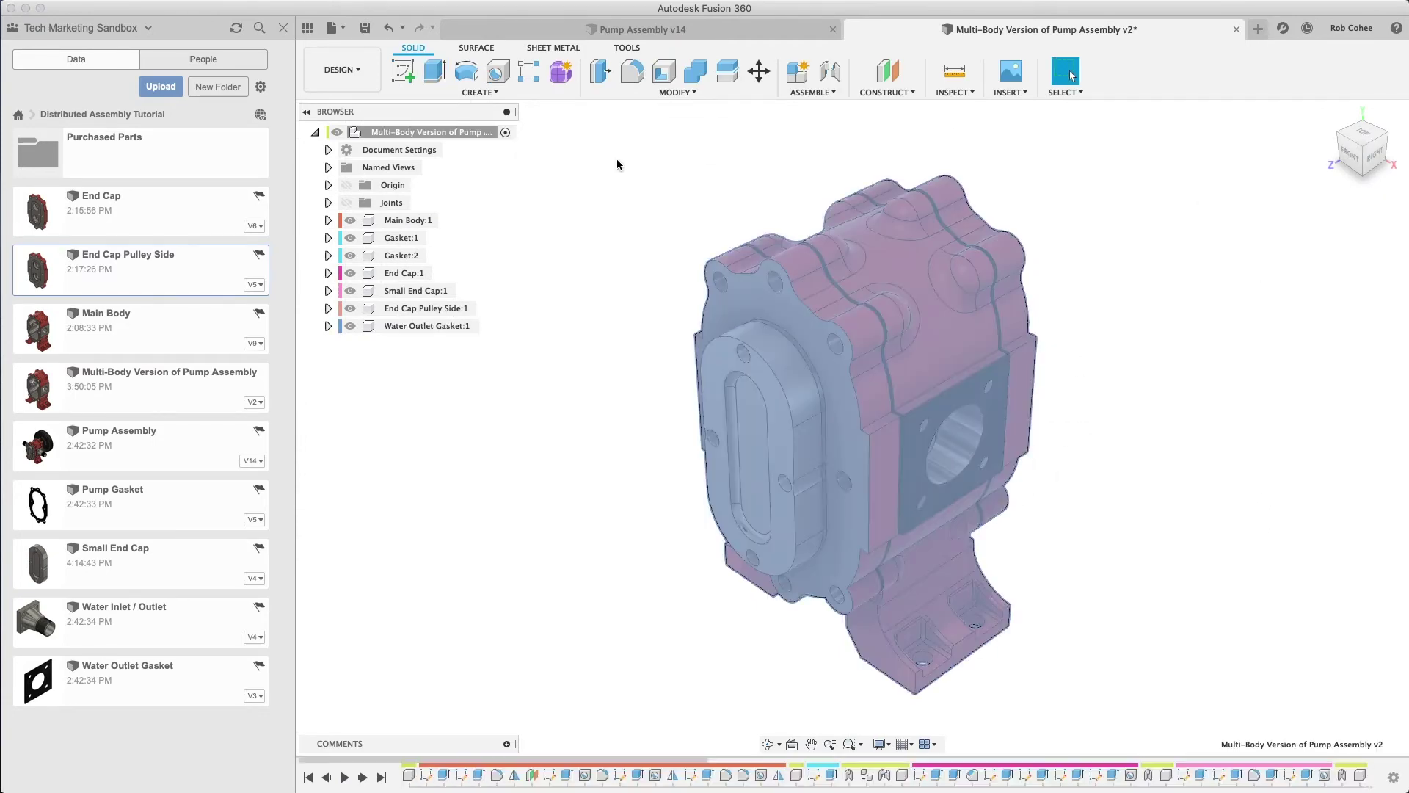
Add a second Water Outlet Gasket and move it out beside the opposite side port of the pump
{"action": "right_click", "coordinate": [439, 326]}
{"action": "left_click", "coordinate": [469, 370]}
{"action": "left_click", "coordinate": [1314, 462]}
{"action": "left_click_drag", "start_coordinate": [983, 461], "coordinate": [705, 356]}
{"action": "middle_click_drag", "start_coordinate": [705, 360], "coordinate": [881, 351], "text": "shift"}
{"action": "left_click", "coordinate": [1330, 501]}
Joint the second Water Outlet Gasket's central hole to the bore of the opposite side port
{"action": "left_click", "coordinate": [830, 71]}
{"action": "left_click", "coordinate": [638, 503]}
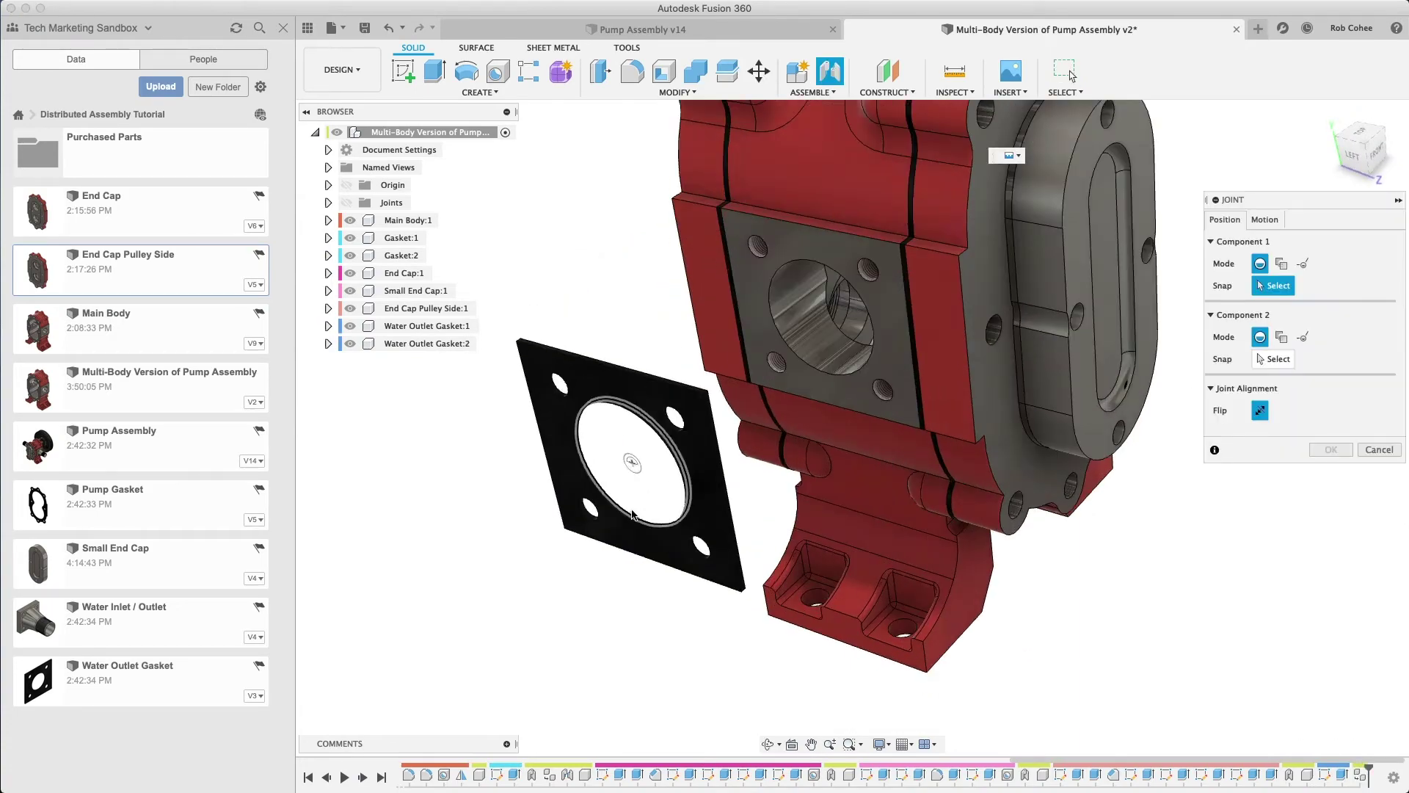
{"action": "left_click", "coordinate": [812, 377]}
{"action": "key", "text": "Return"}
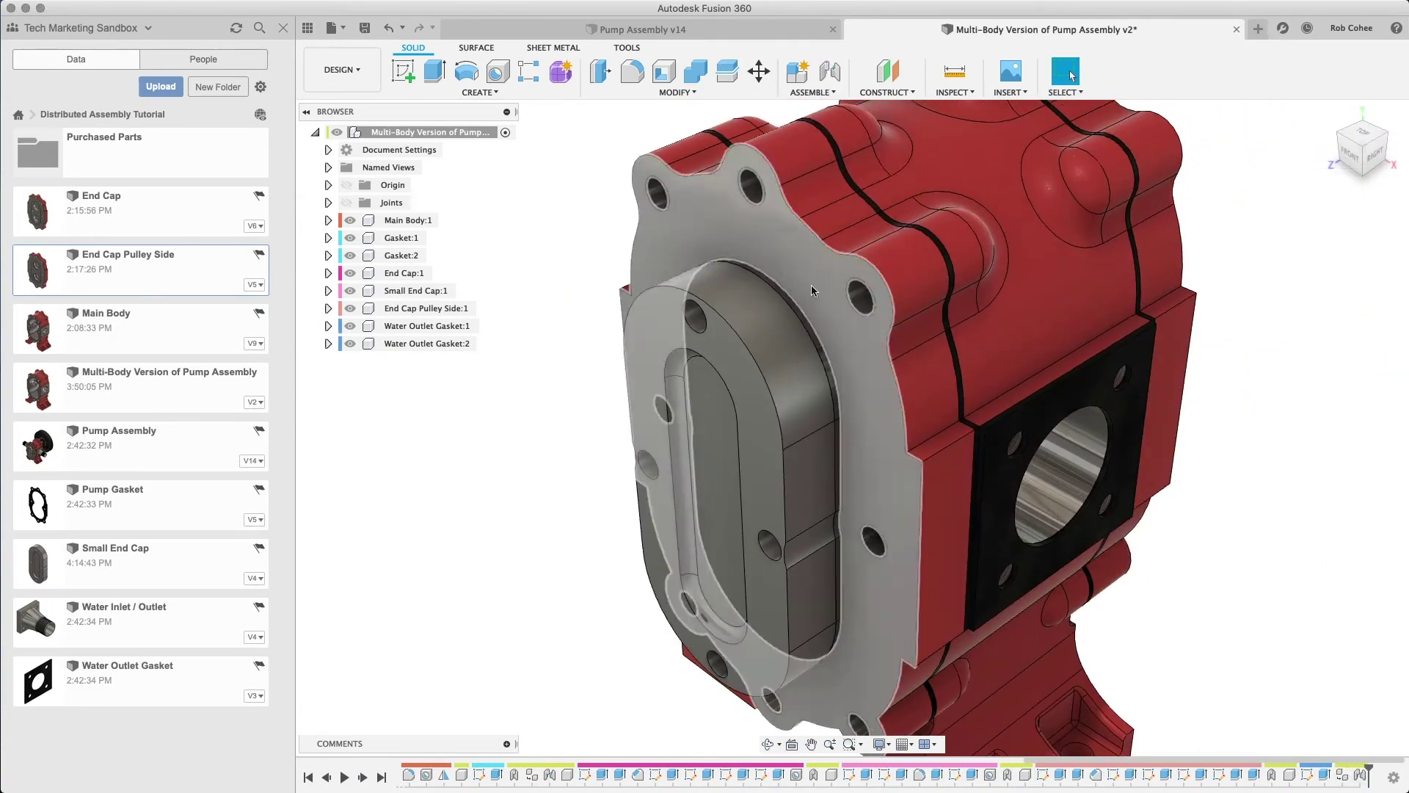
{"action": "left_click", "coordinate": [812, 91]}
{"action": "left_click", "coordinate": [826, 136]}
{"action": "key", "text": "Escape"}
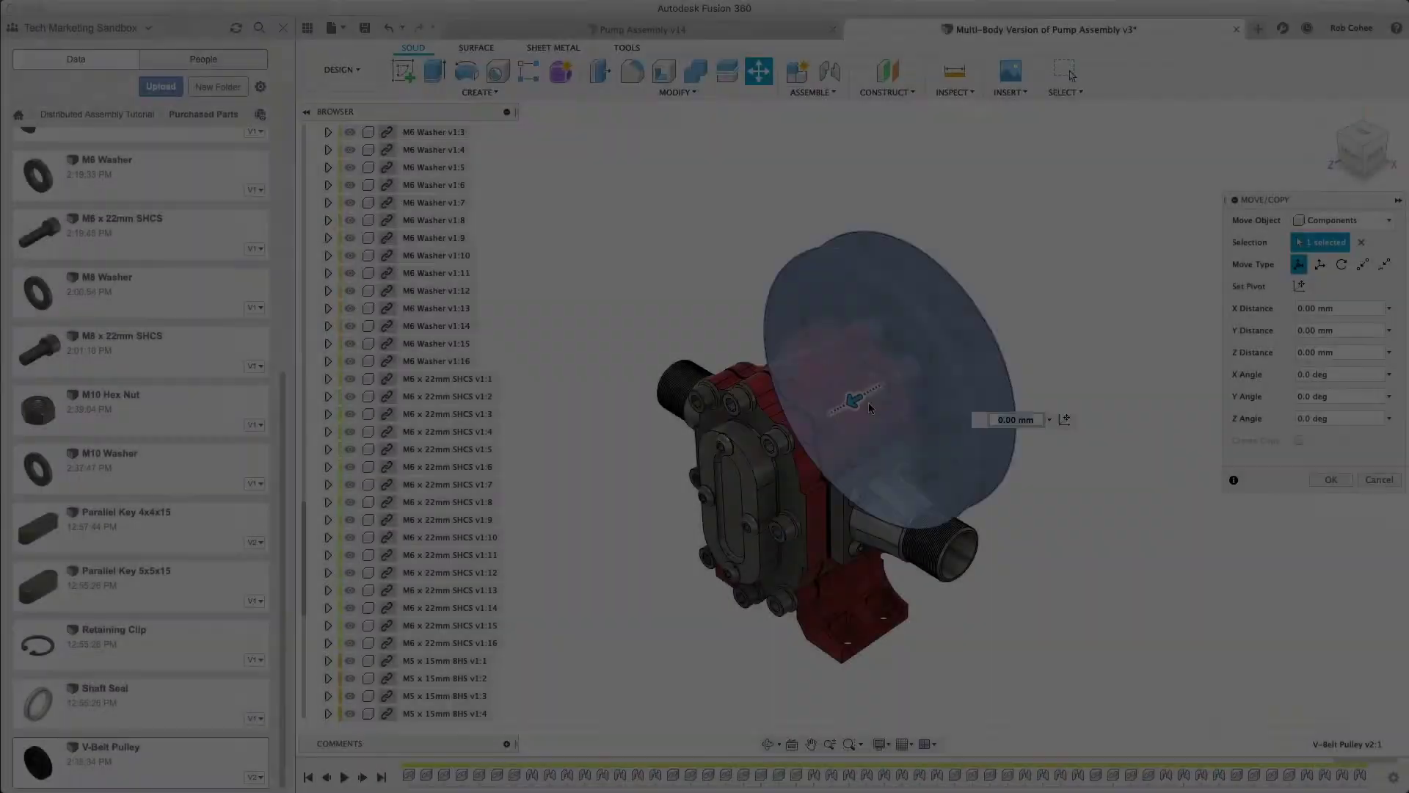
Move the V-Belt Pulley -135 mm in Z, then joint its bore to the shoulder of the Drive Gear Shaft
{"action": "left_click_drag", "start_coordinate": [869, 402], "coordinate": [1014, 320]}
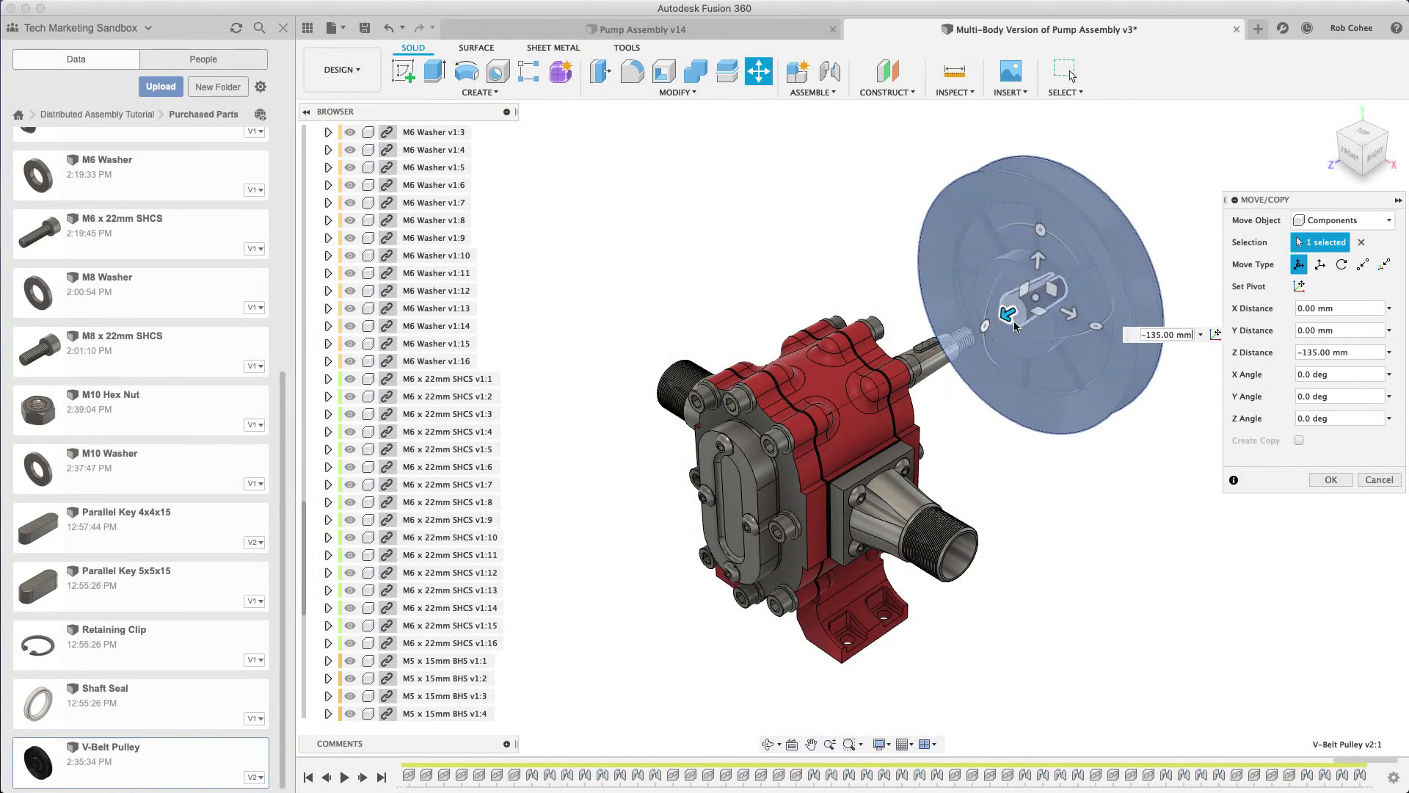
{"action": "left_click", "coordinate": [1323, 482]}
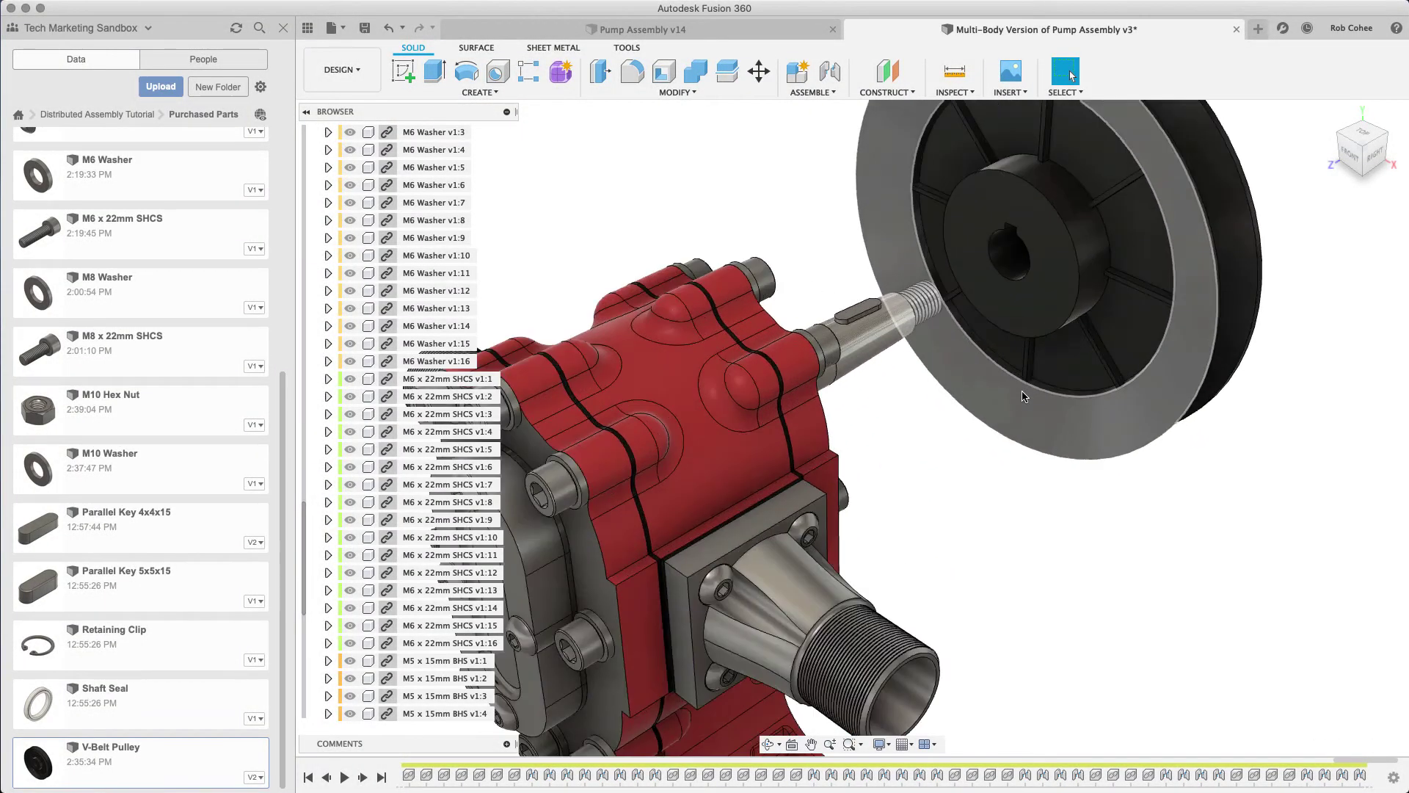
{"action": "key", "text": "j"}
{"action": "left_click", "coordinate": [1017, 279]}
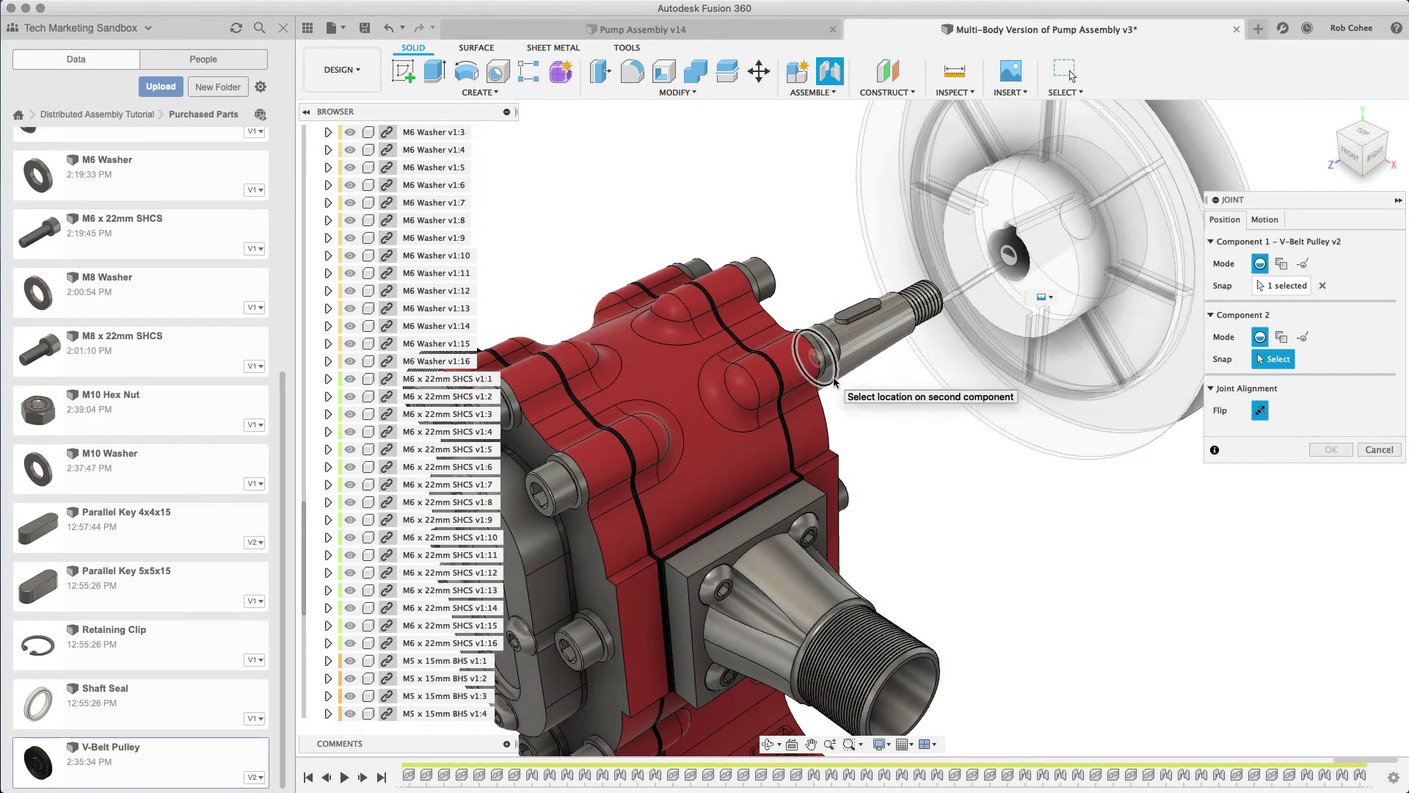
{"action": "left_click", "coordinate": [836, 375]}
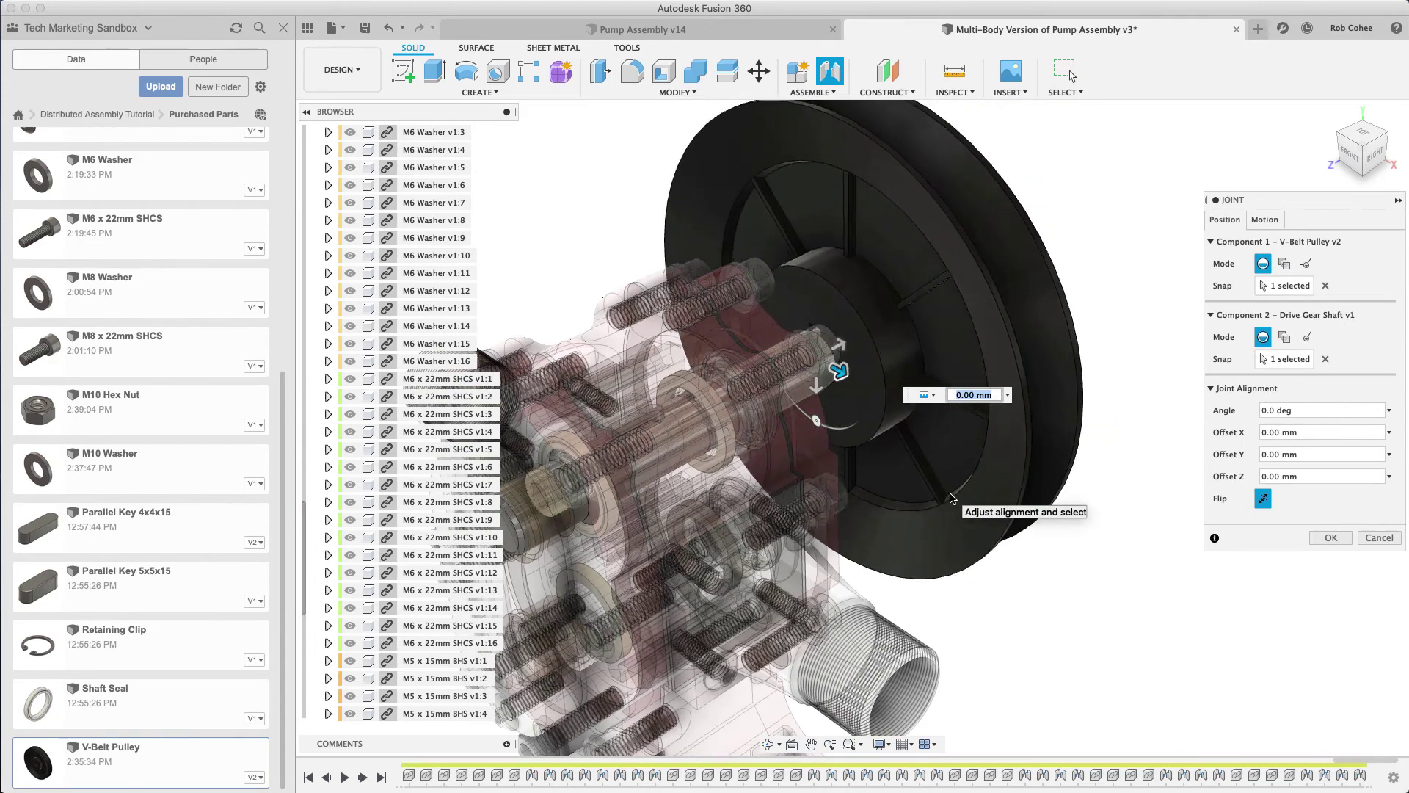
{"action": "left_click", "coordinate": [1331, 537]}
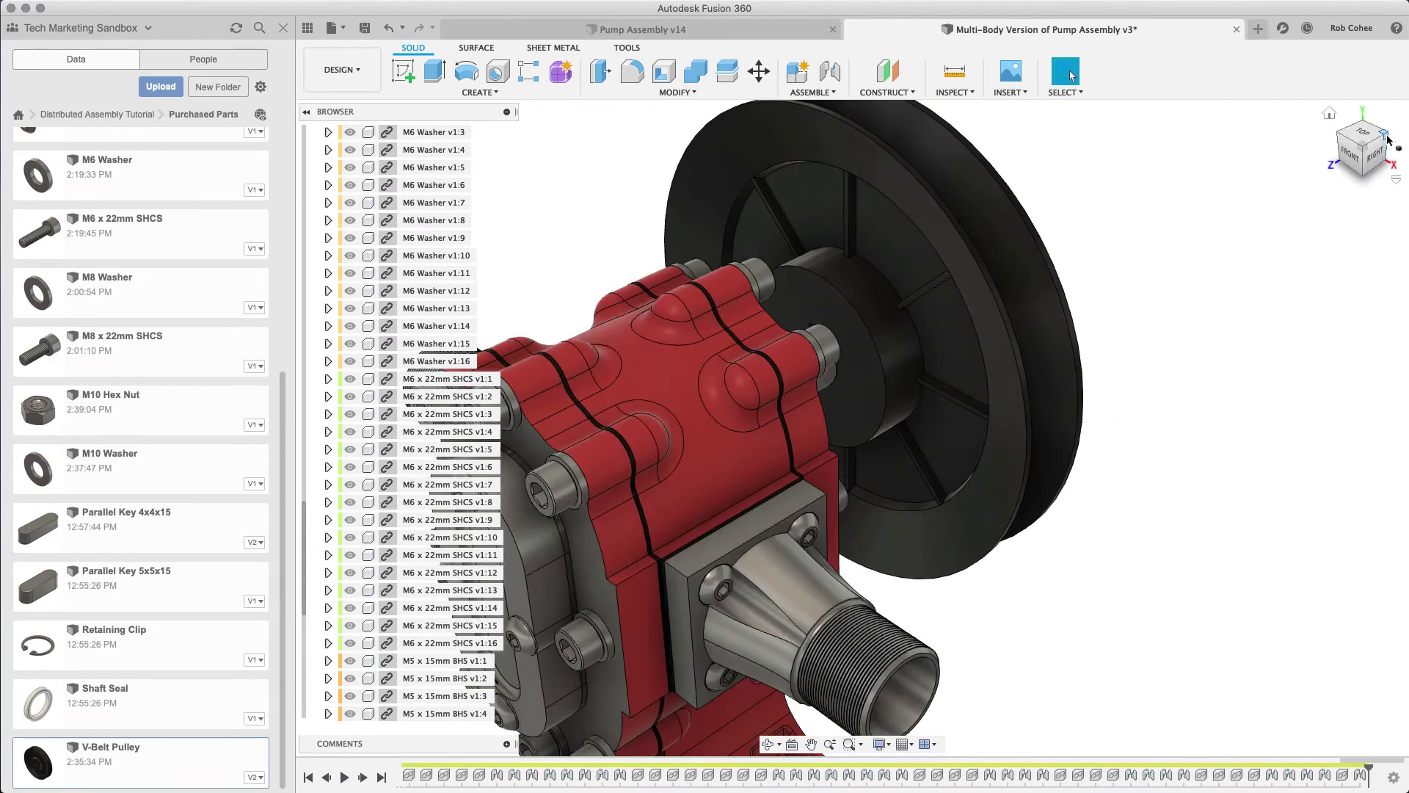
Insert the M10 Washer into the design and move it -135 mm in Z, clear of the pulley
{"action": "left_click", "coordinate": [1387, 139]}
{"action": "middle_click_drag", "start_coordinate": [720, 692], "coordinate": [771, 633]}
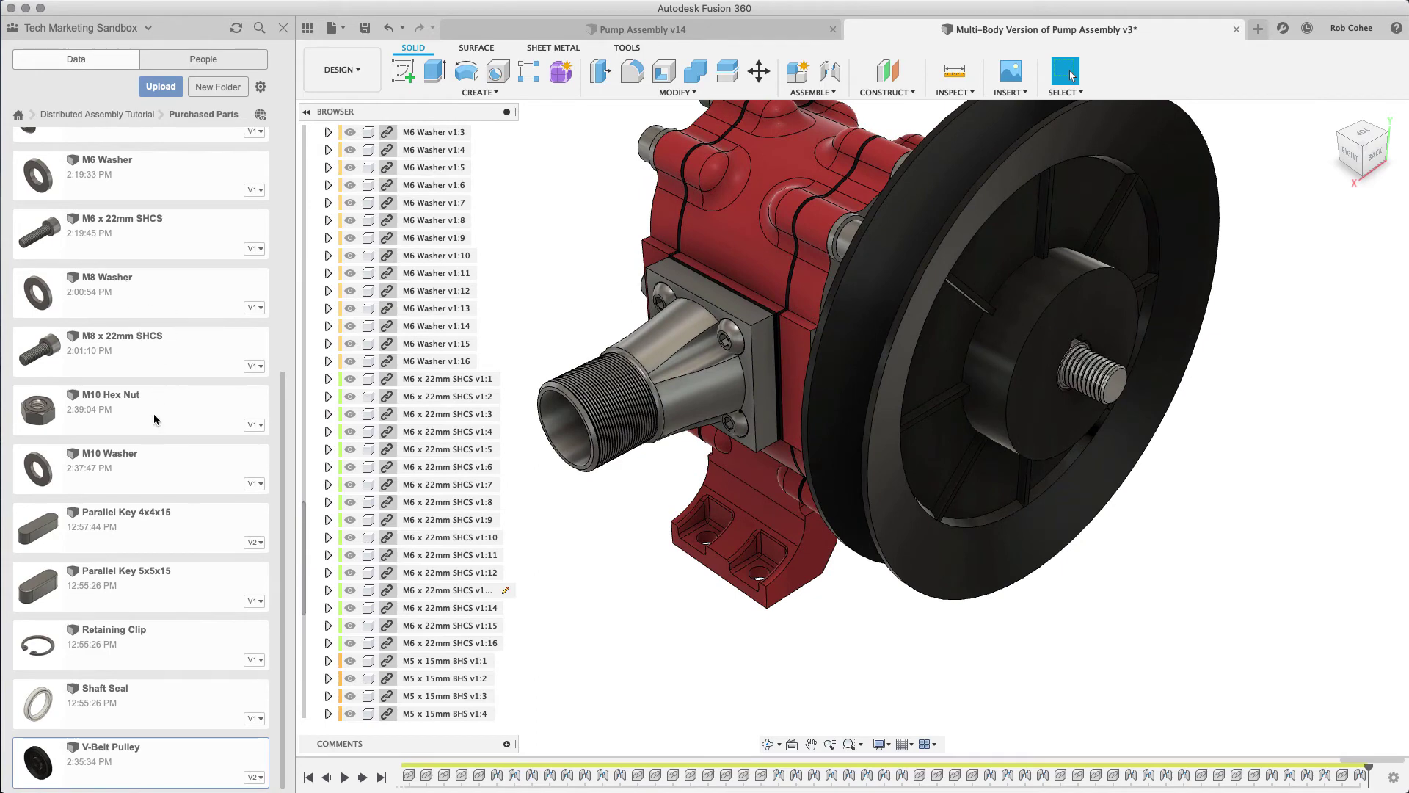
{"action": "right_click", "coordinate": [176, 461]}
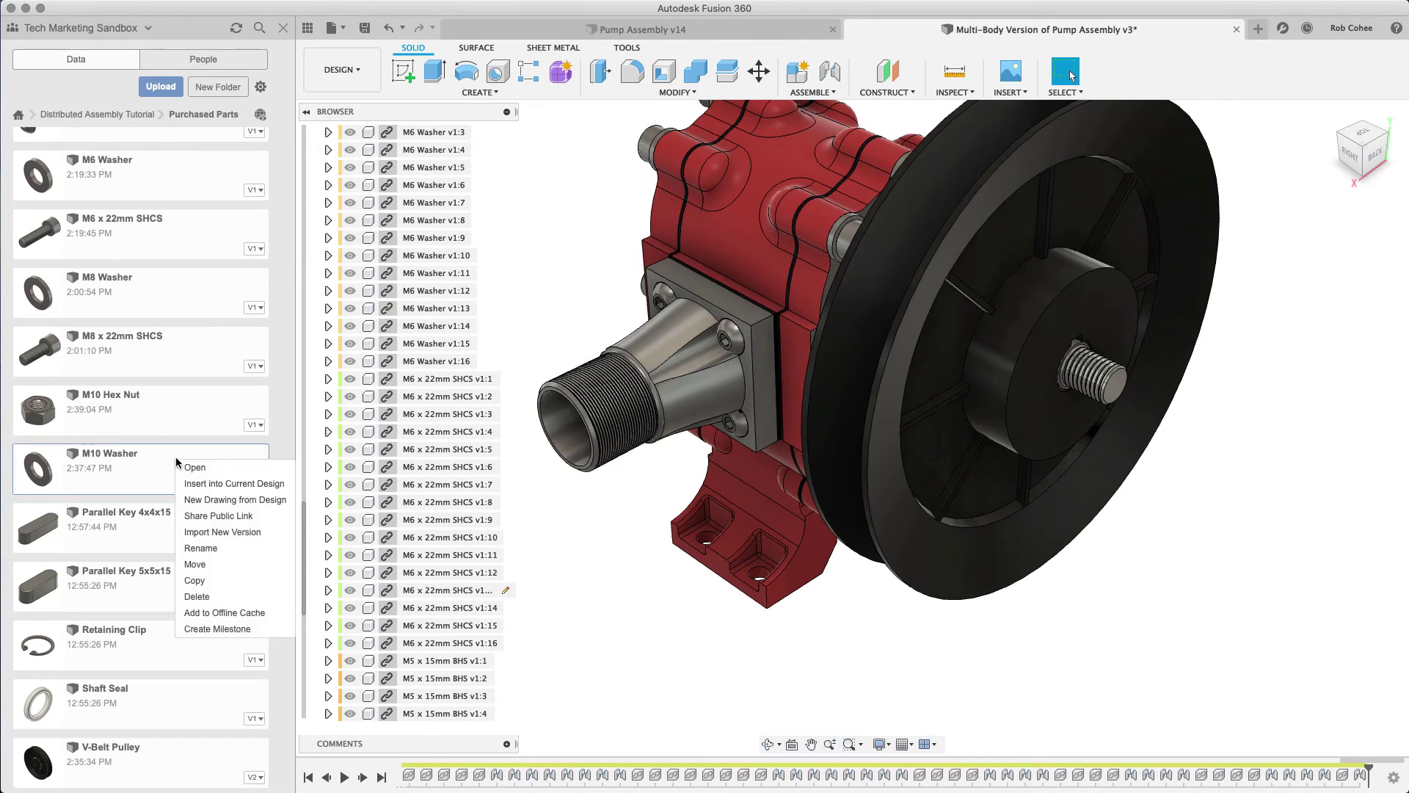
{"action": "left_click", "coordinate": [195, 485]}
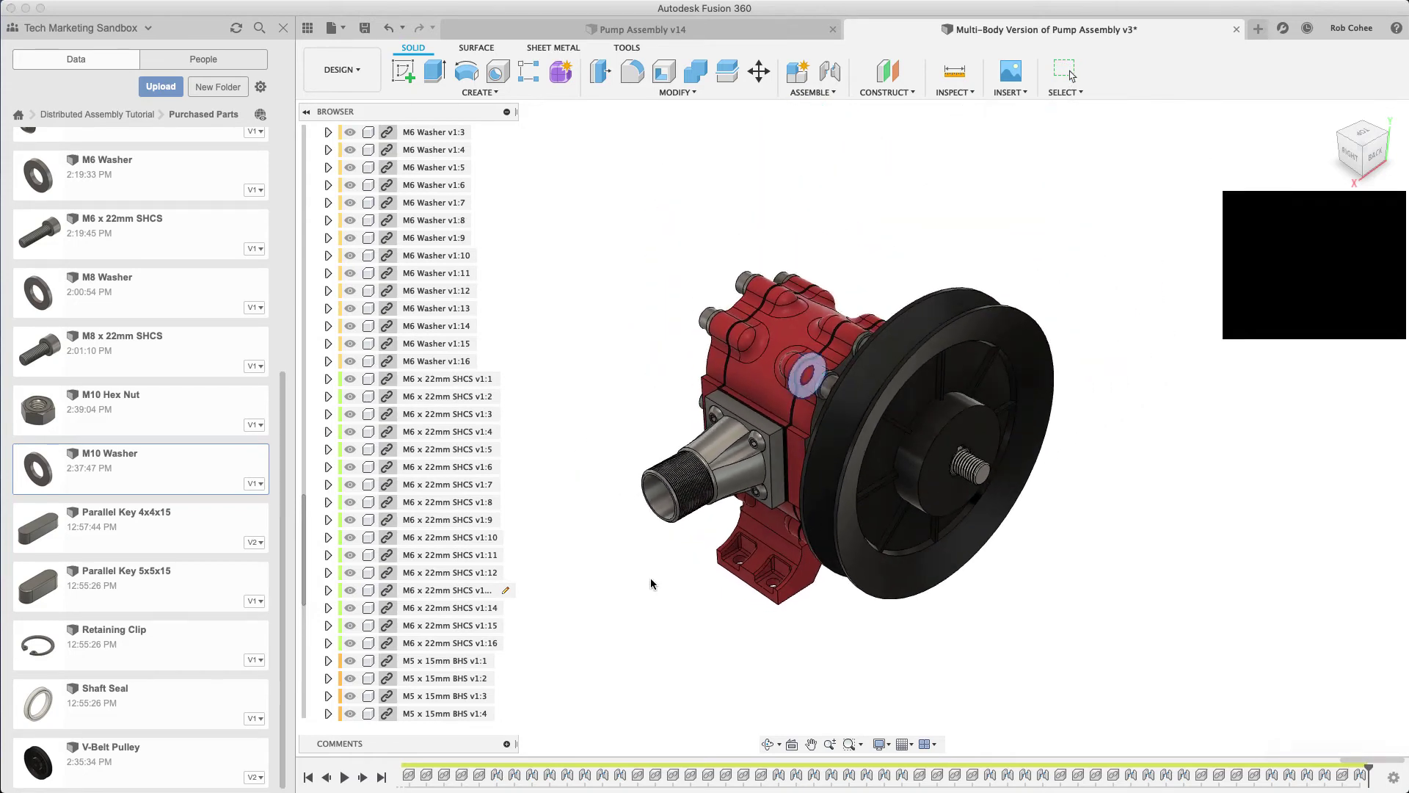
{"action": "left_click_drag", "start_coordinate": [774, 365], "coordinate": [1020, 497]}
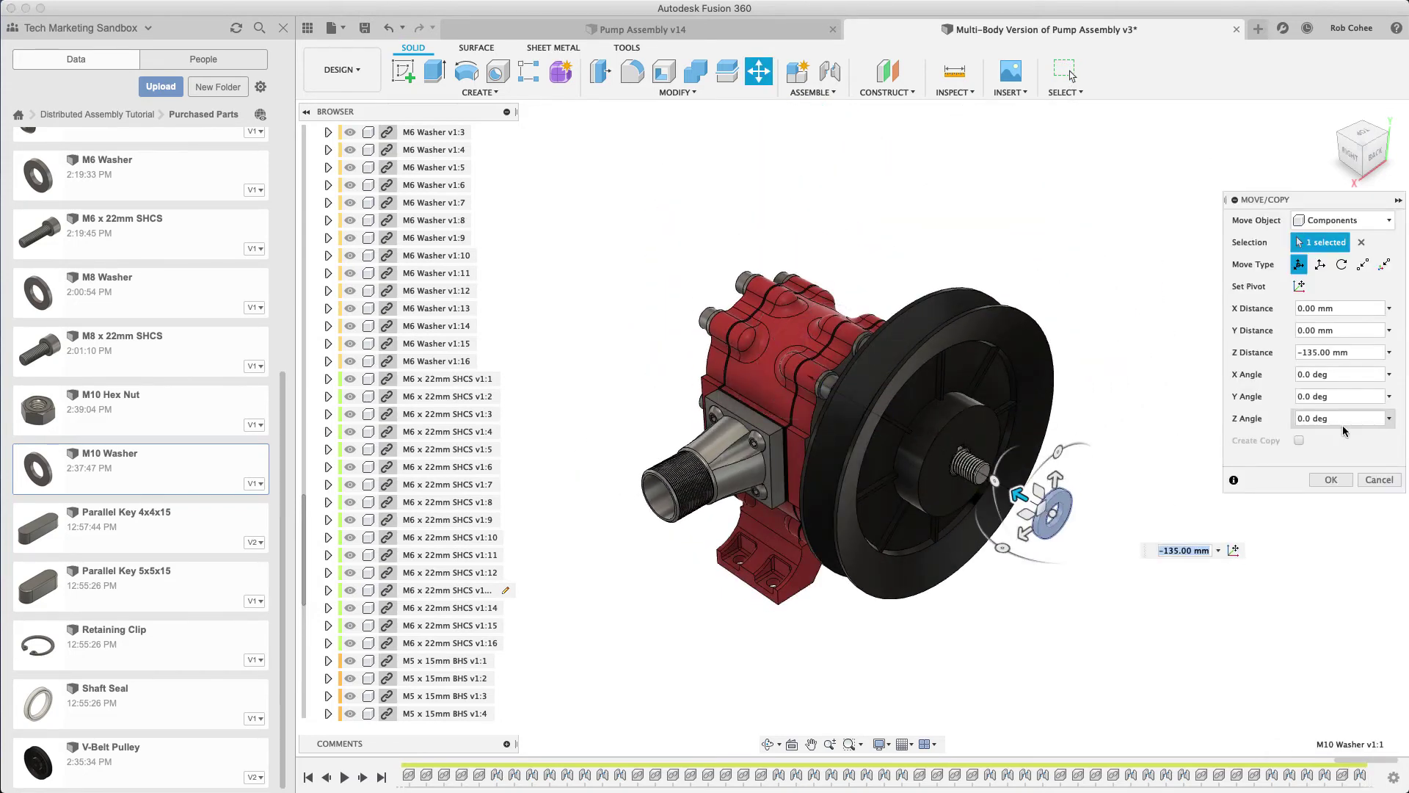
{"action": "left_click", "coordinate": [1331, 479]}
Joint the M10 Washer's hole to the bore on the outer hub face of the V-Belt Pulley
{"action": "key", "text": "j"}
{"action": "scroll", "coordinate": [1061, 435], "scroll_direction": "up", "scroll_amount": 5}
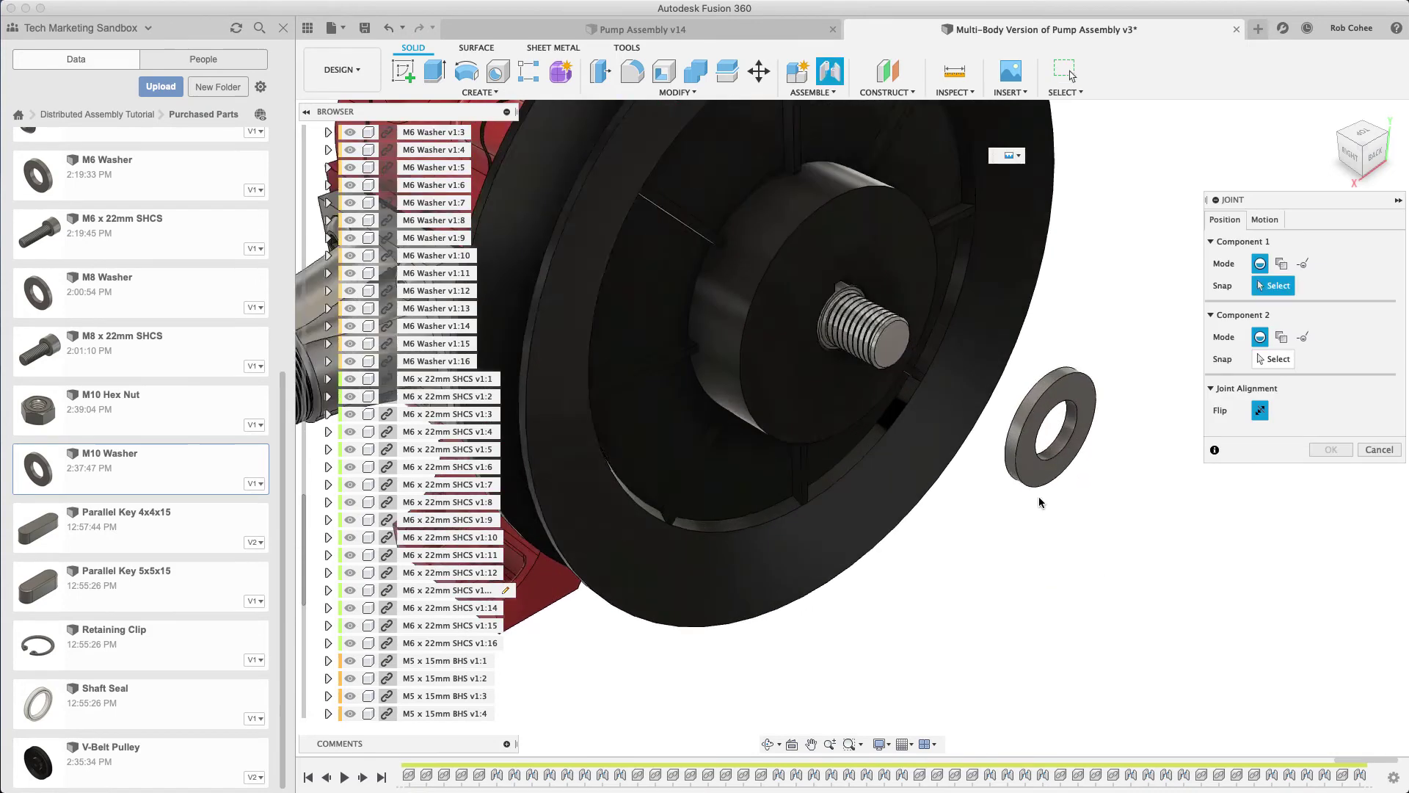
{"action": "left_click", "coordinate": [1061, 436]}
{"action": "scroll", "coordinate": [842, 323], "scroll_direction": "up", "scroll_amount": 5}
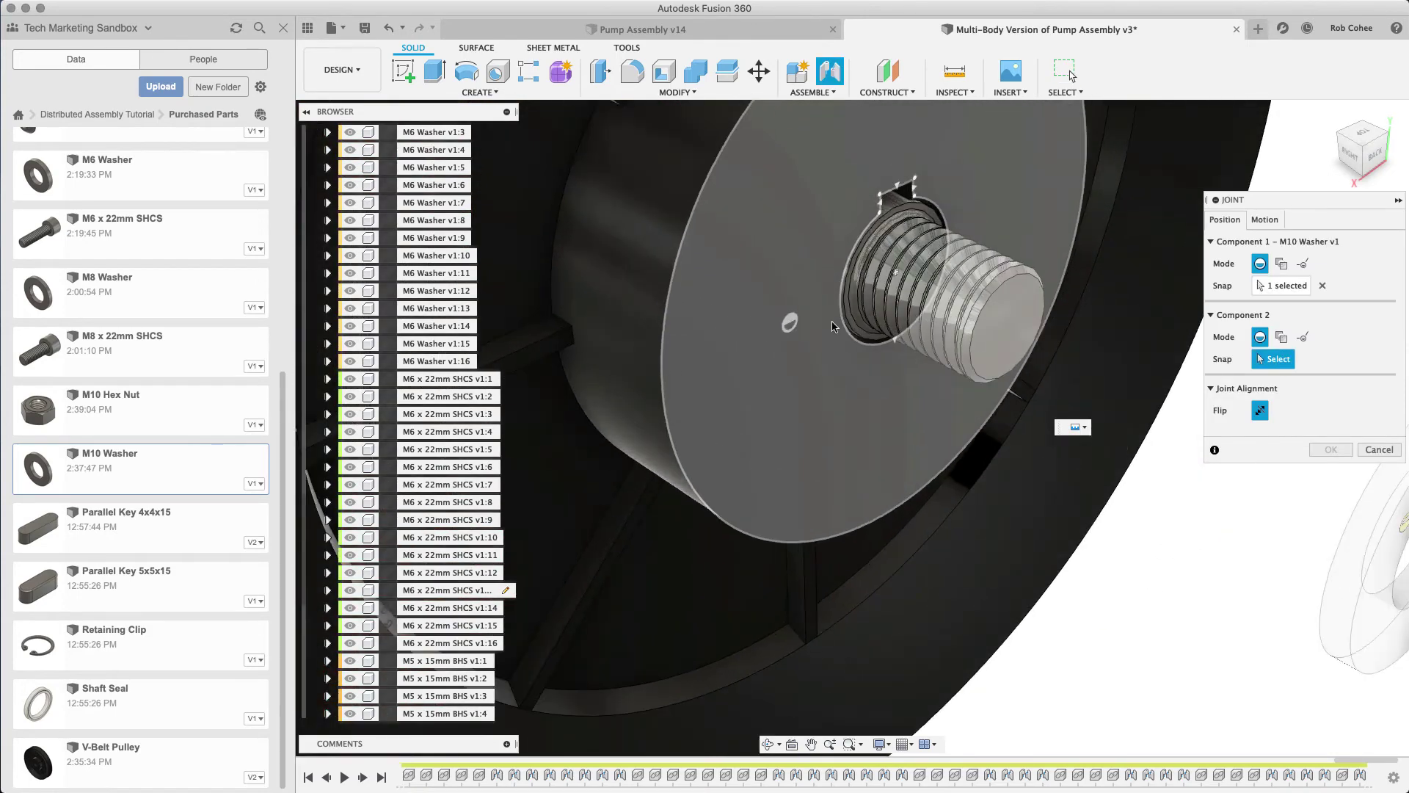
{"action": "left_click", "coordinate": [842, 324]}
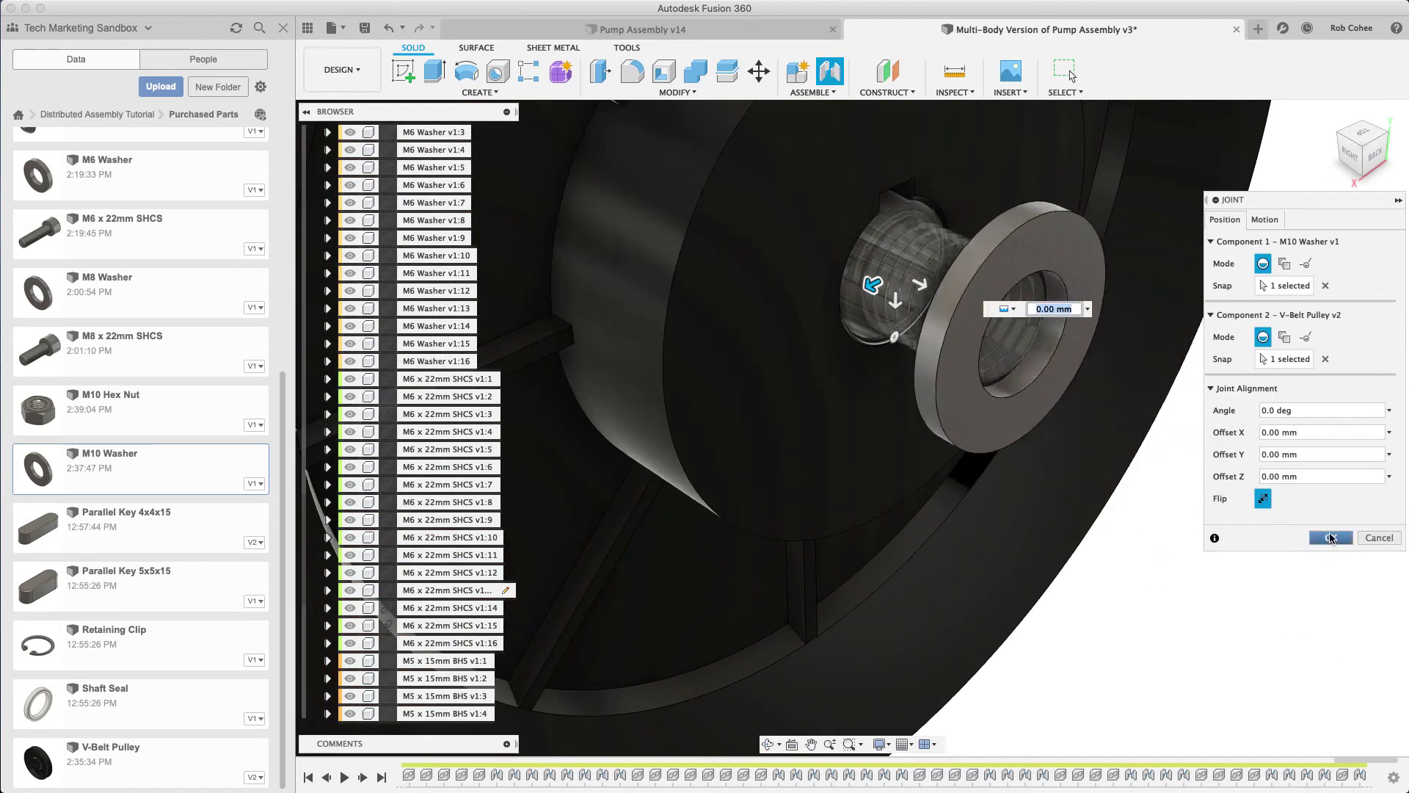
{"action": "left_click", "coordinate": [1331, 539]}
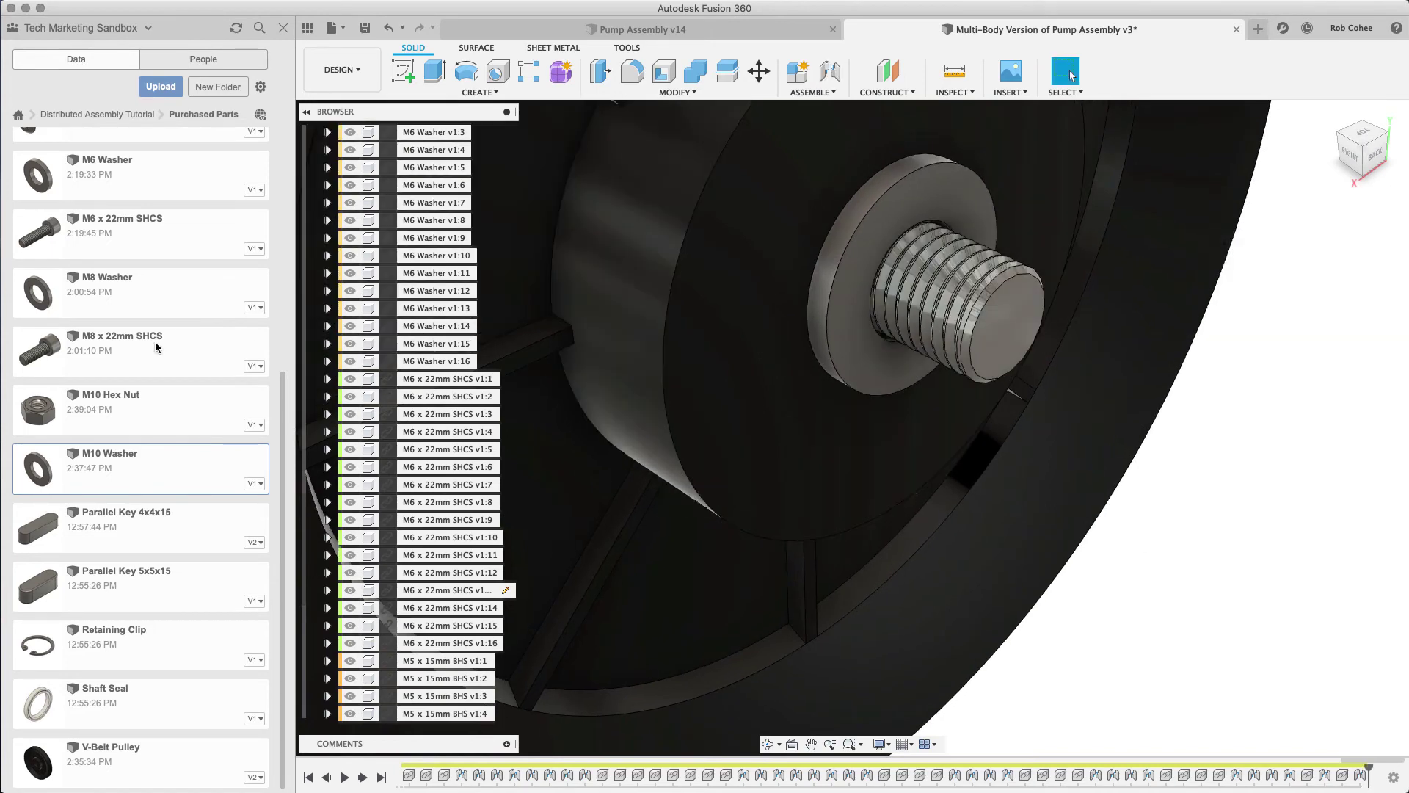
Insert the M10 Hex Nut into the design and move it out in front of the pulley
{"action": "left_click", "coordinate": [125, 405]}
{"action": "right_click", "coordinate": [197, 406]}
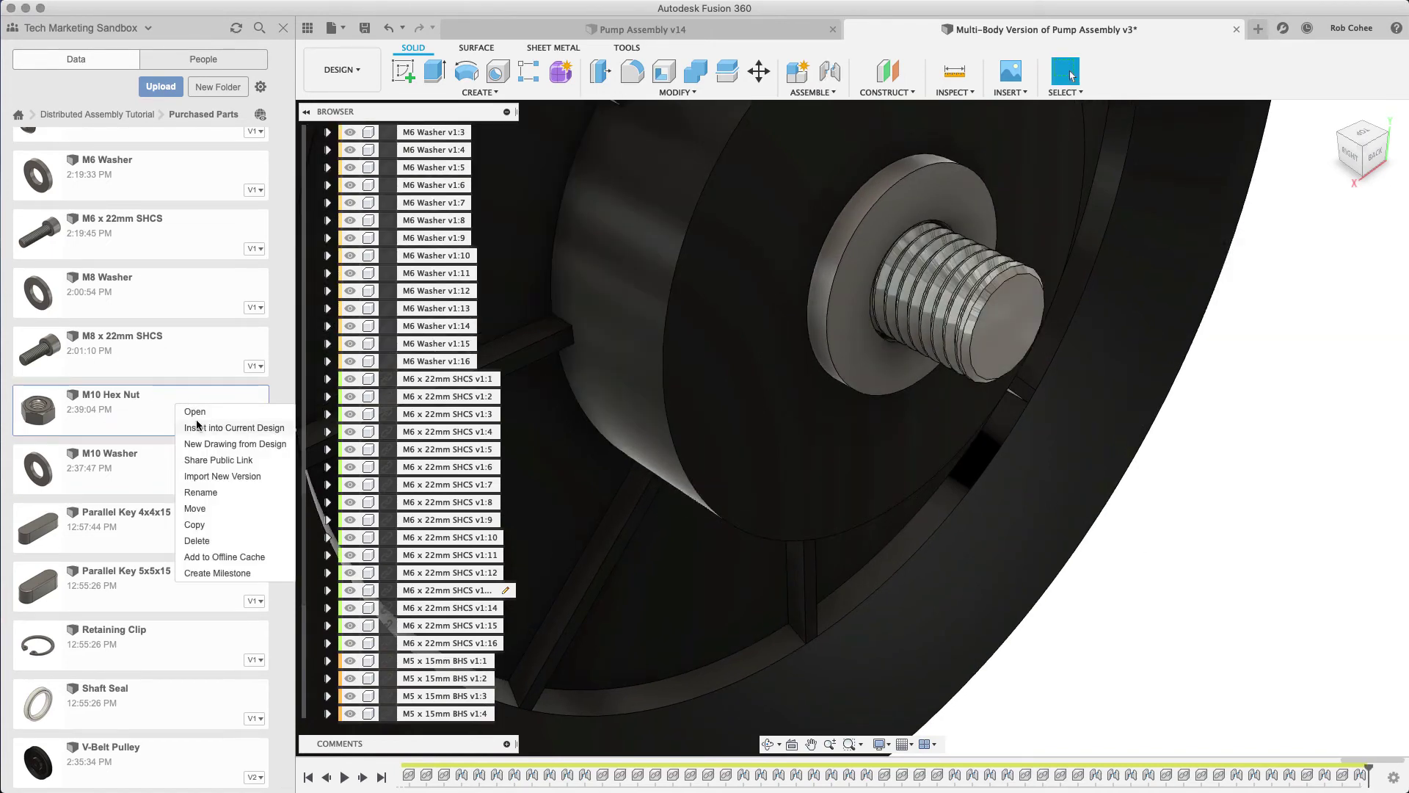
{"action": "left_click", "coordinate": [198, 427]}
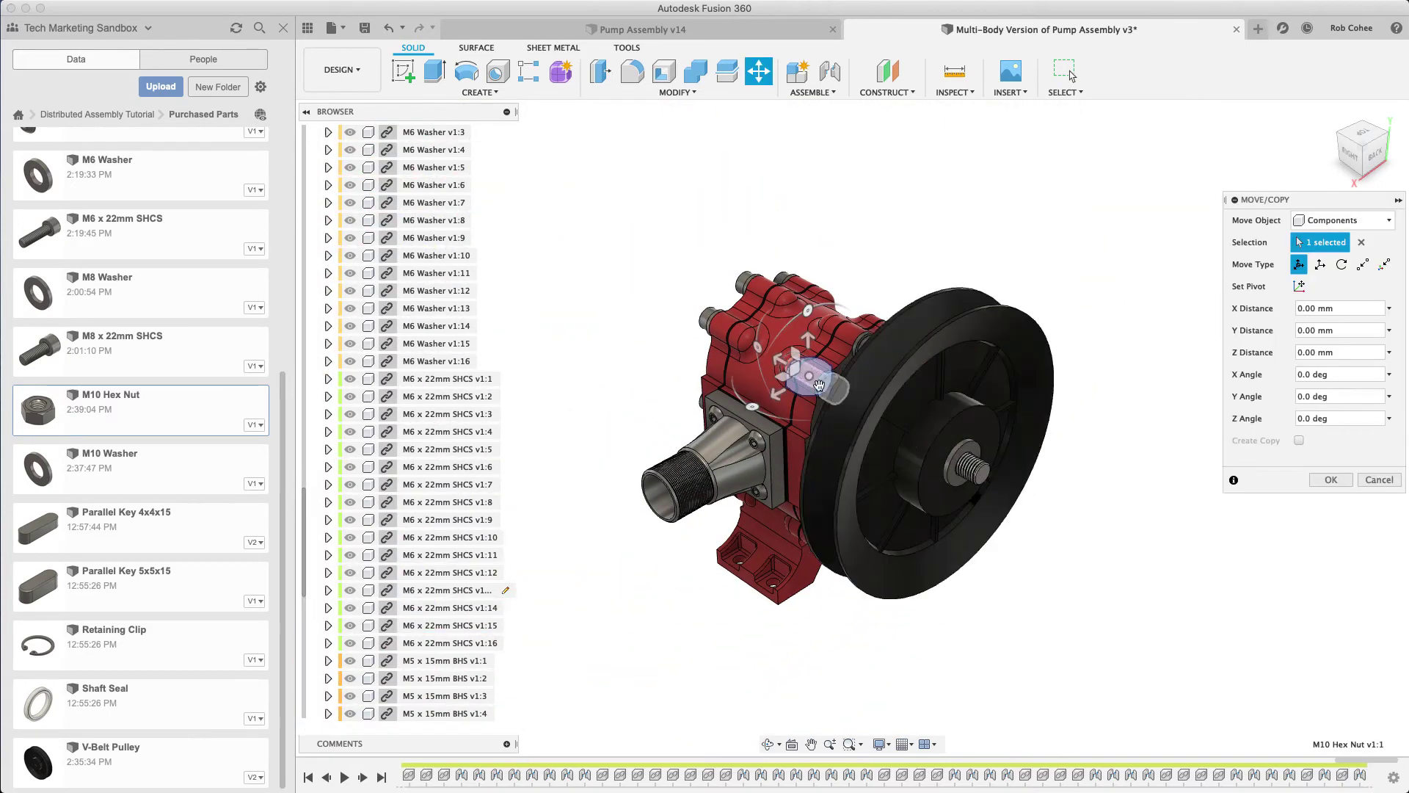
{"action": "left_click_drag", "start_coordinate": [796, 375], "coordinate": [1064, 523]}
{"action": "left_click", "coordinate": [1331, 479]}
Joint the M10 Hex Nut's hole to the outer hole edge of the M10 Washer, with the joint alignment flipped
{"action": "scroll", "coordinate": [1137, 556], "scroll_direction": "up", "scroll_amount": 5}
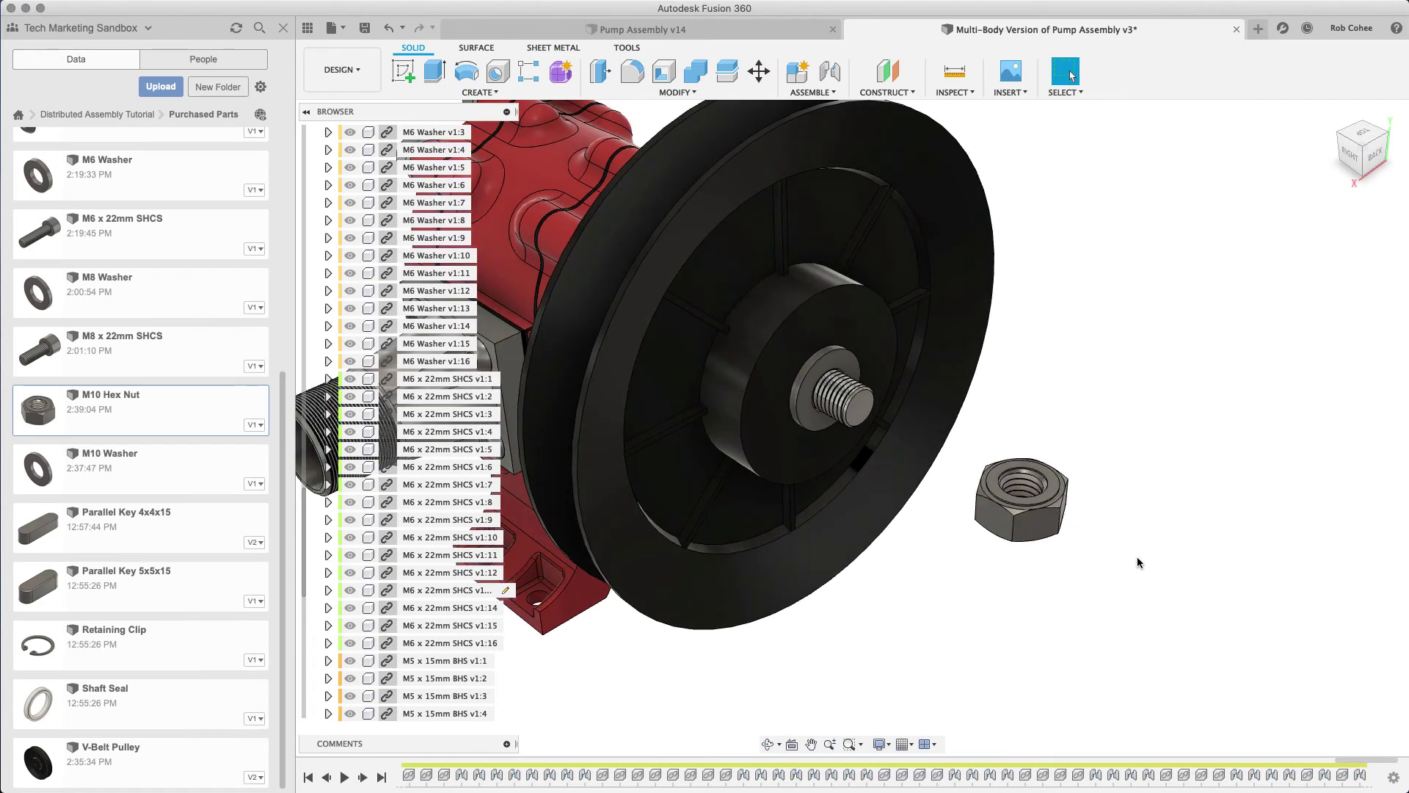
{"action": "key", "text": "j"}
{"action": "scroll", "coordinate": [1038, 505], "scroll_direction": "up", "scroll_amount": 4}
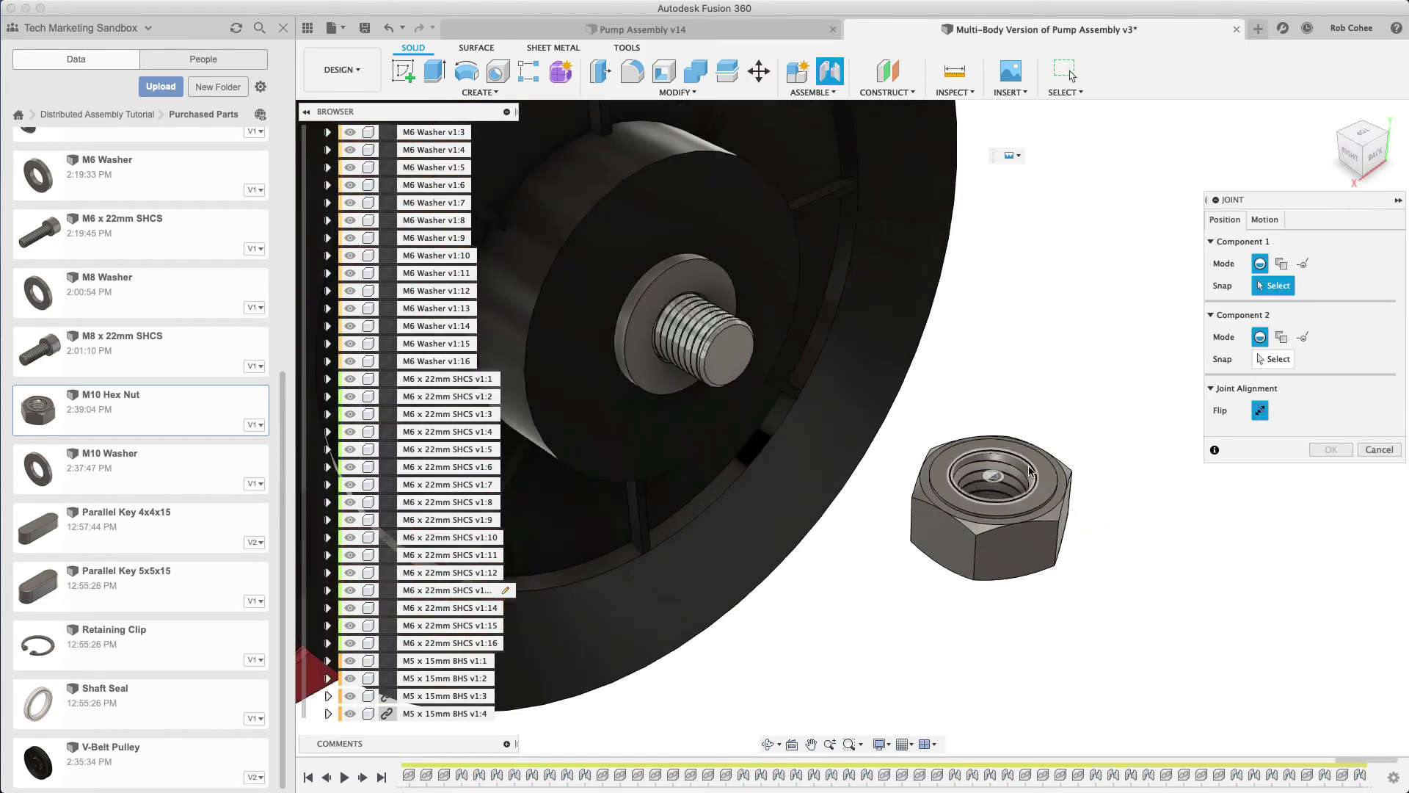
{"action": "left_click", "coordinate": [1049, 499]}
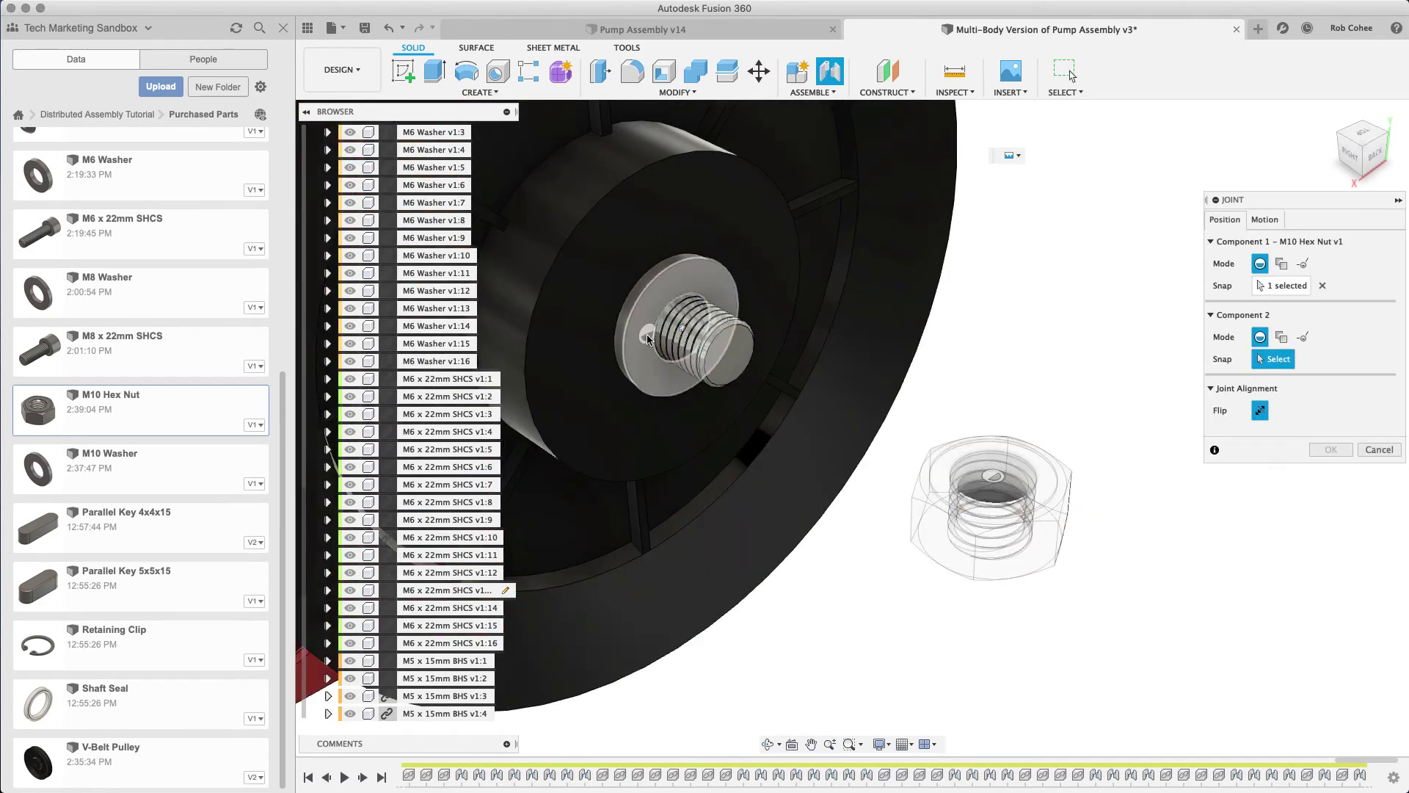
{"action": "scroll", "coordinate": [656, 345], "scroll_direction": "up", "scroll_amount": 5}
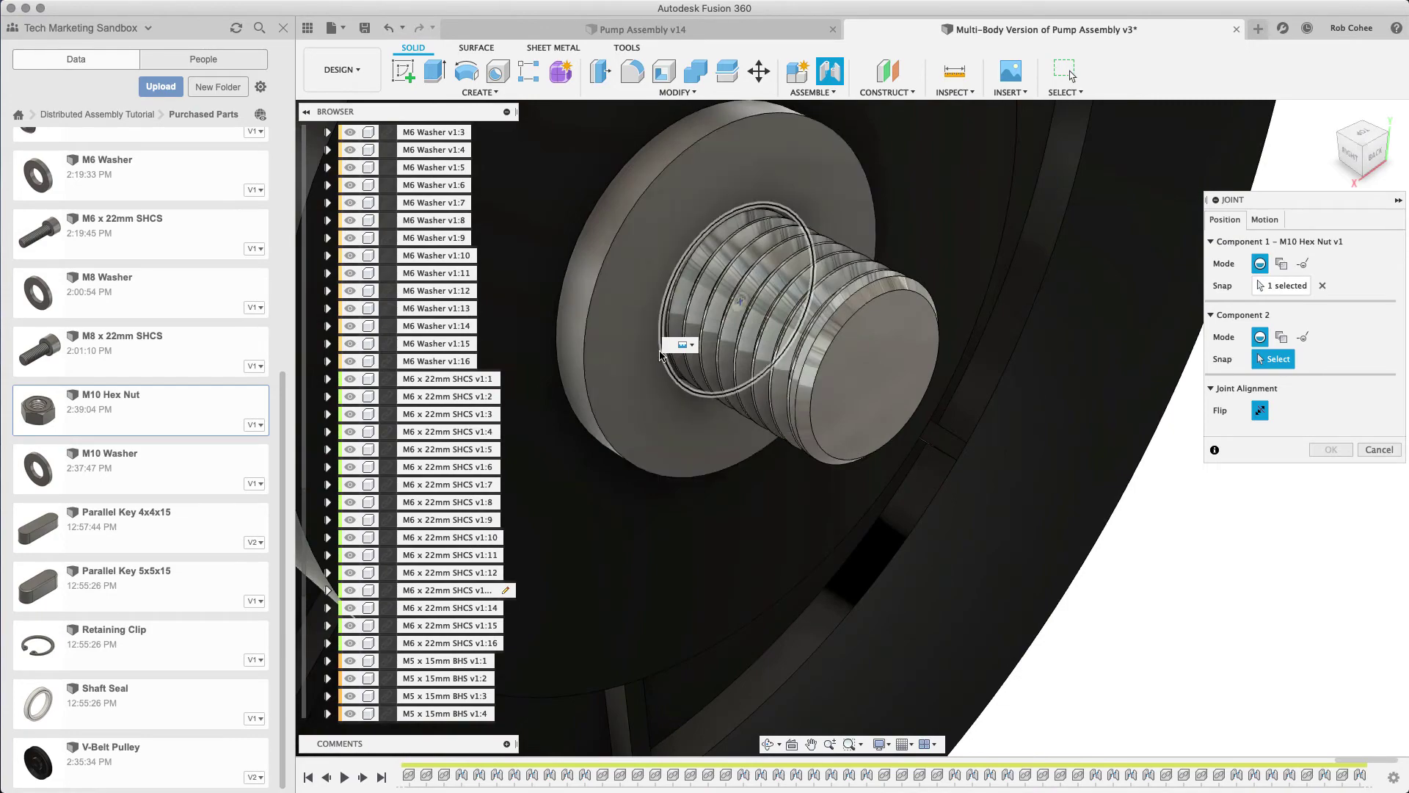
{"action": "left_click", "coordinate": [660, 358]}
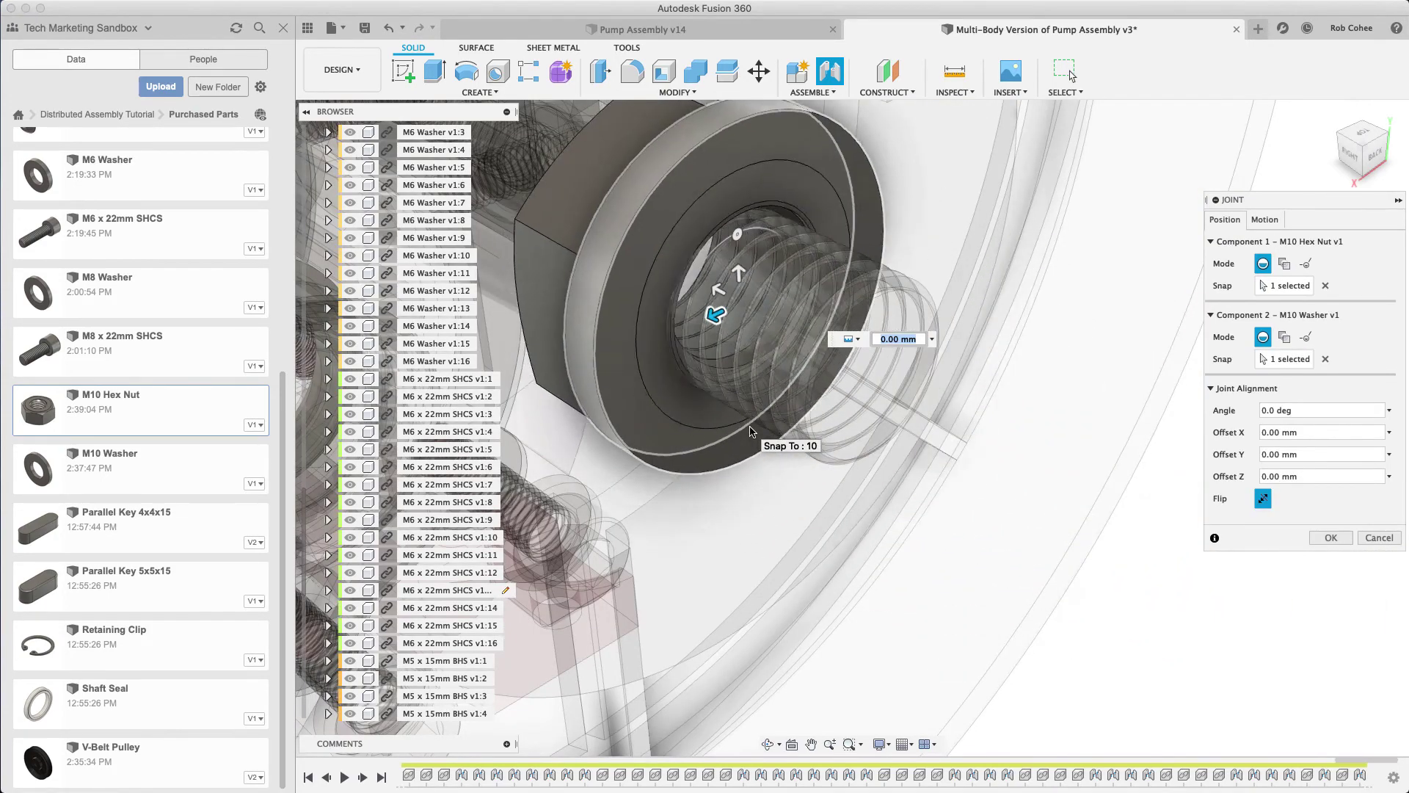
{"action": "left_click", "coordinate": [1263, 499]}
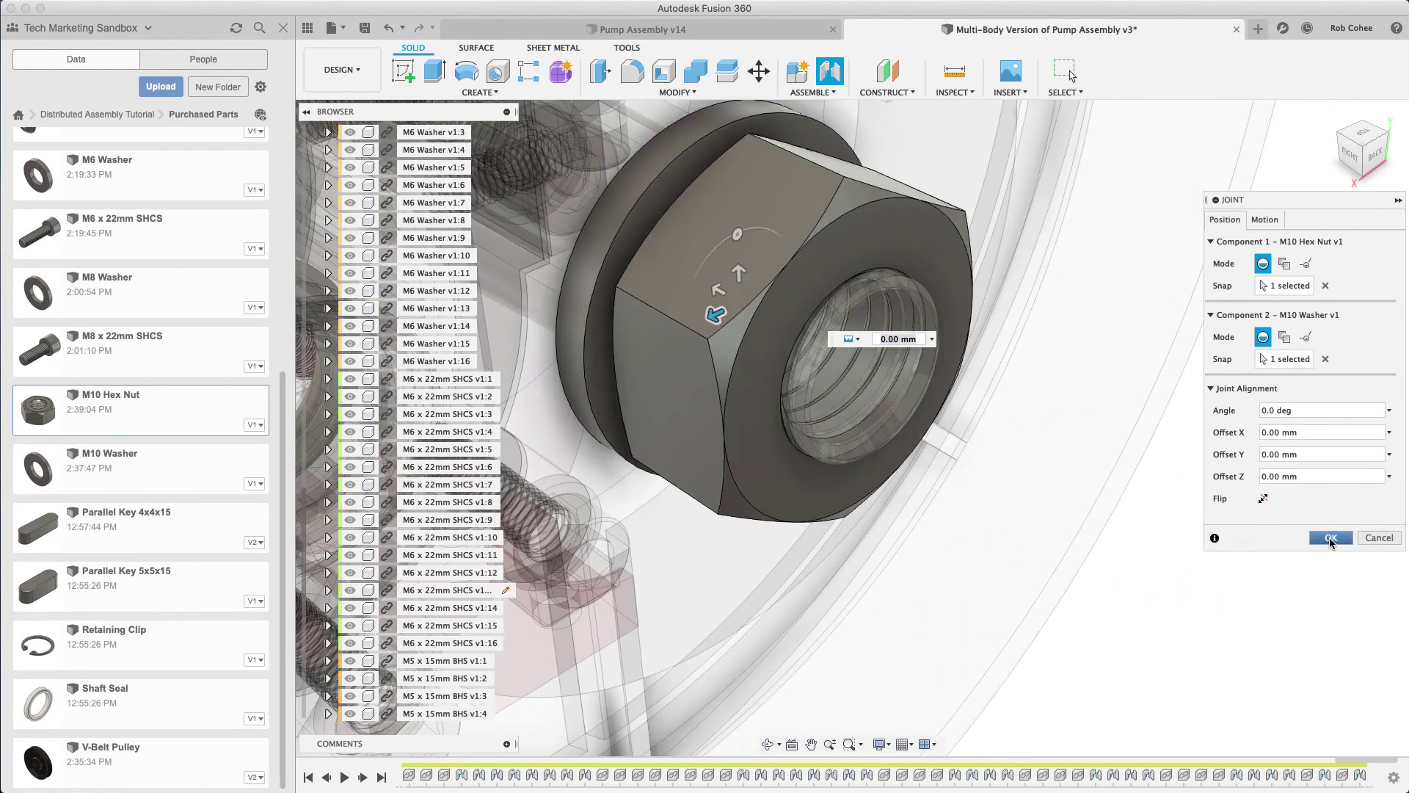
{"action": "left_click", "coordinate": [1331, 538]}
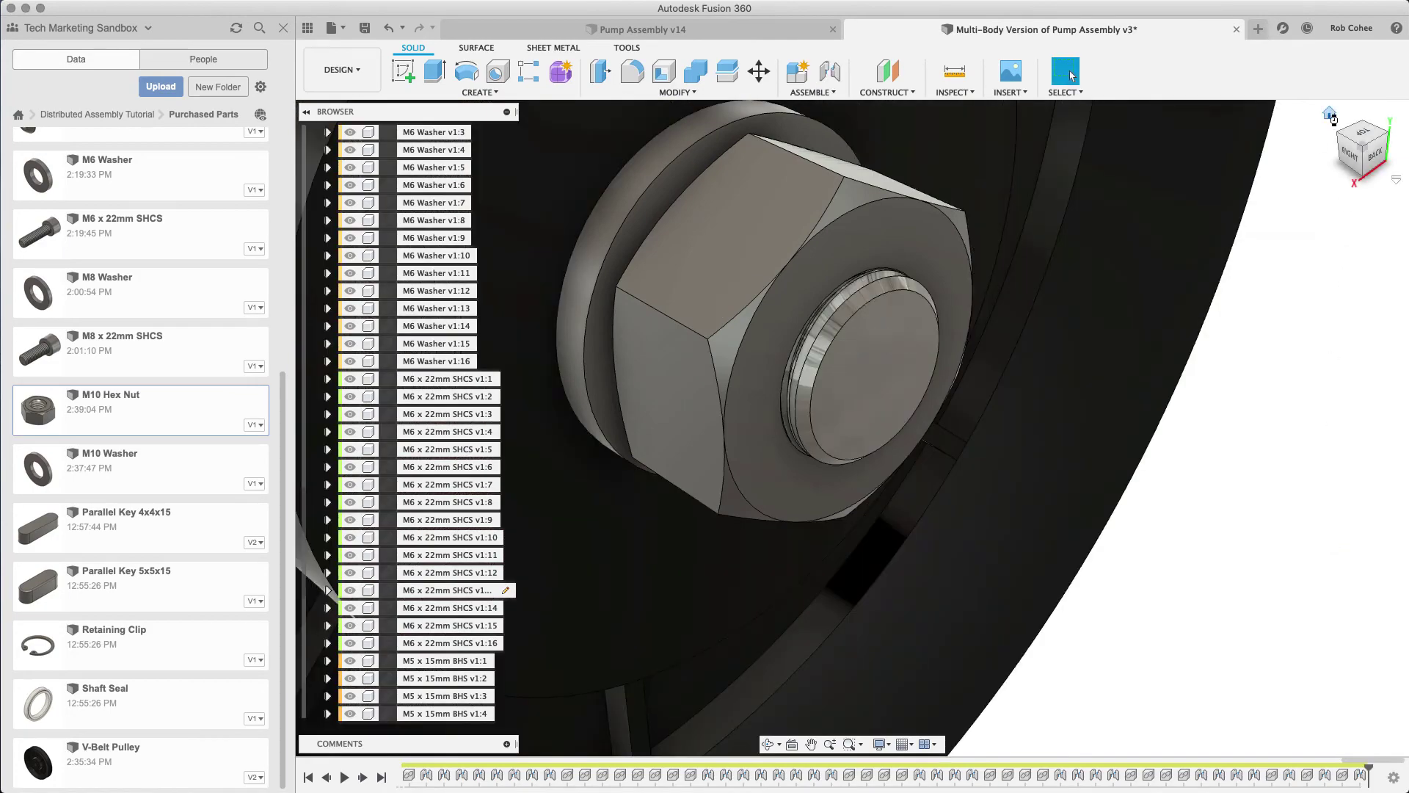
Set a closer front-right view of the whole pump assembly as the Home view
{"action": "left_click", "coordinate": [1330, 115]}
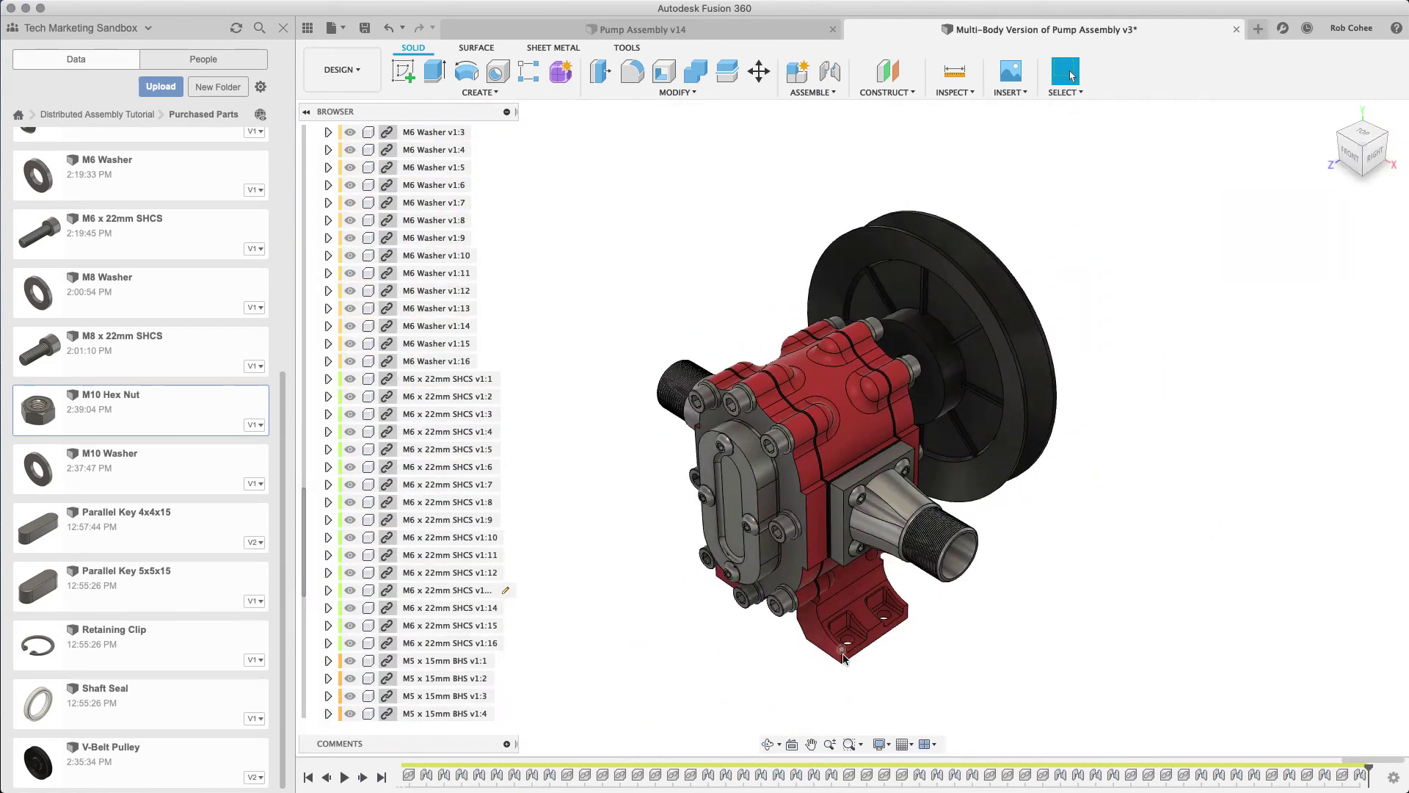
{"action": "middle_click_drag", "start_coordinate": [837, 657], "coordinate": [883, 648], "text": "shift"}
{"action": "scroll", "coordinate": [840, 633], "scroll_direction": "up", "scroll_amount": 3}
{"action": "right_click", "coordinate": [1340, 116]}
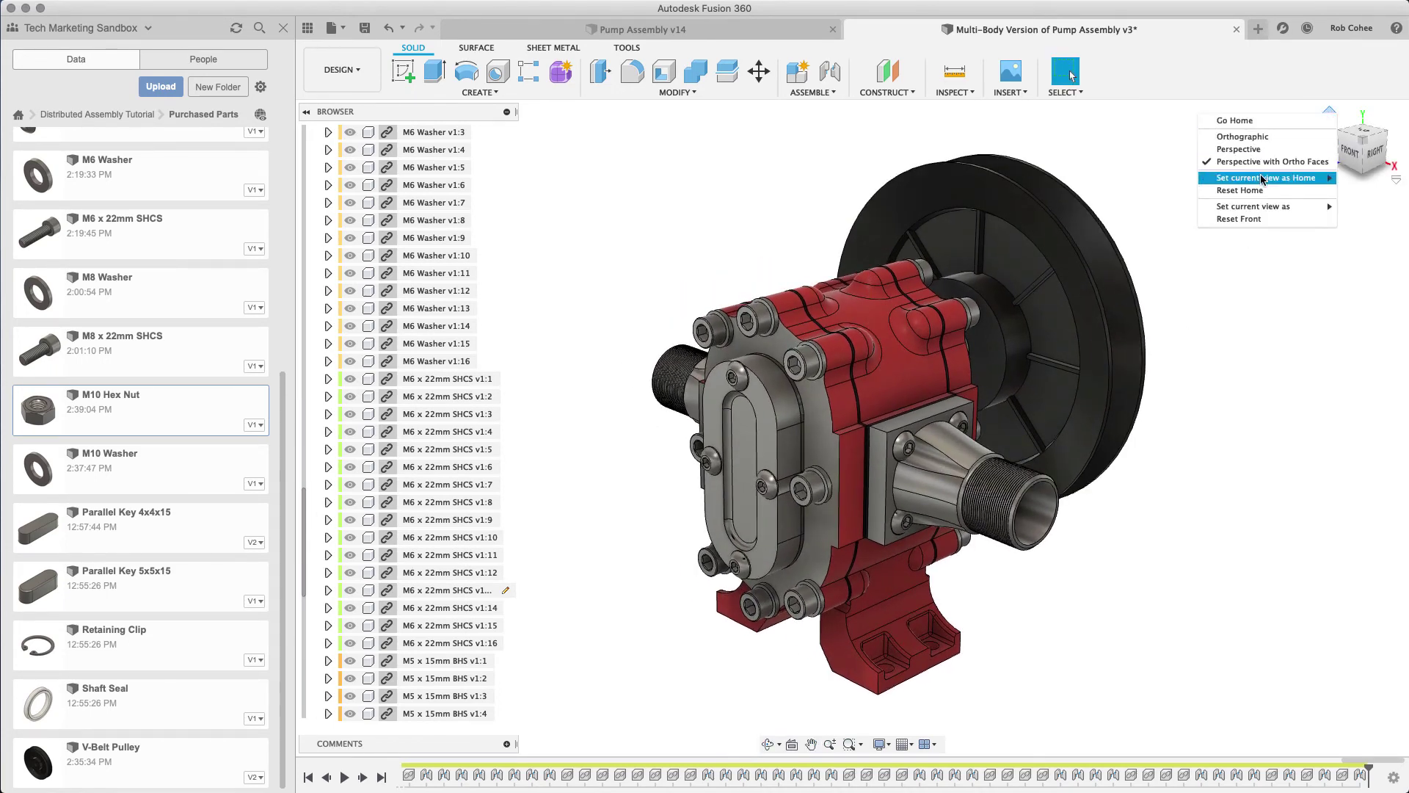
{"action": "left_click", "coordinate": [1340, 177]}
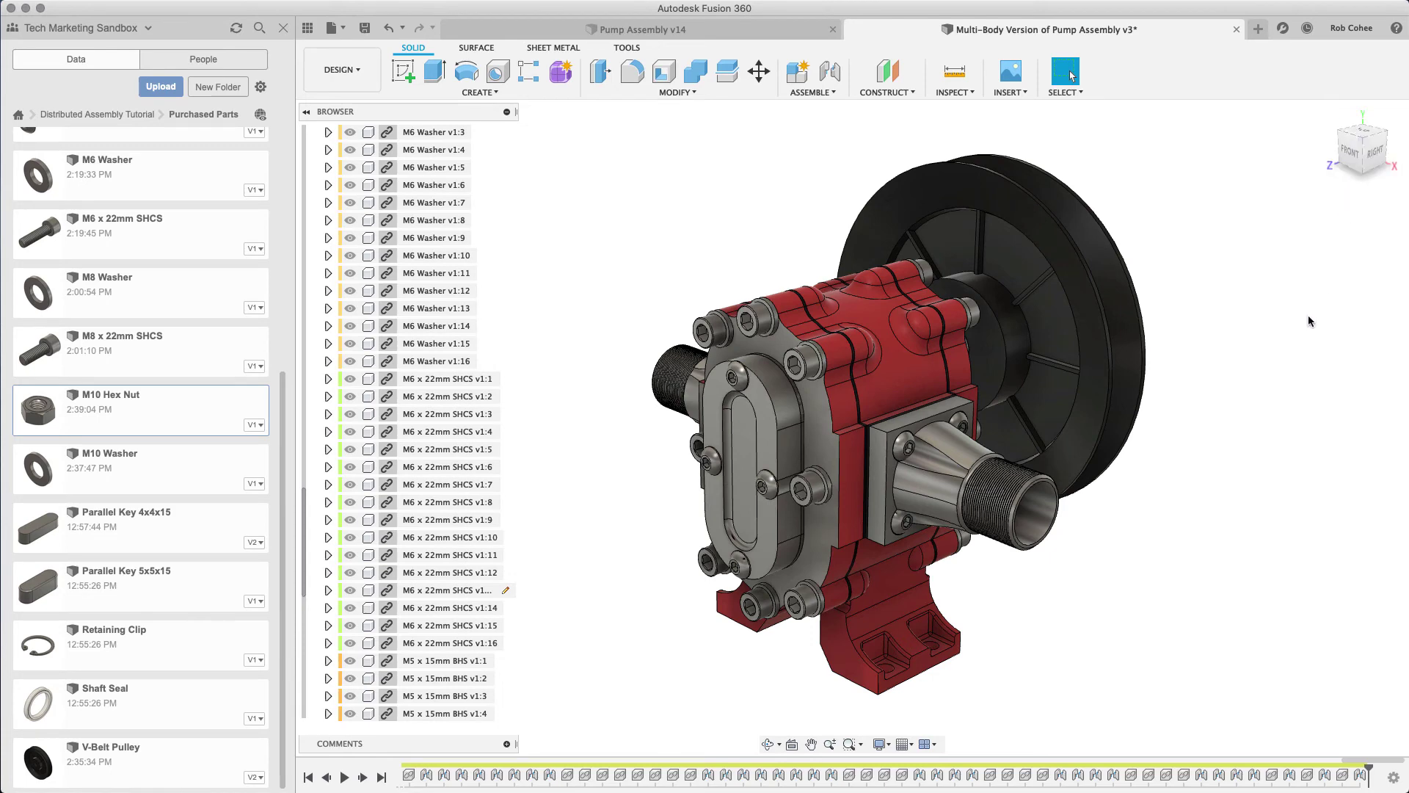
Save the design with an initial-milestone version description and mark the version as a milestone
{"action": "left_click", "coordinate": [364, 28]}
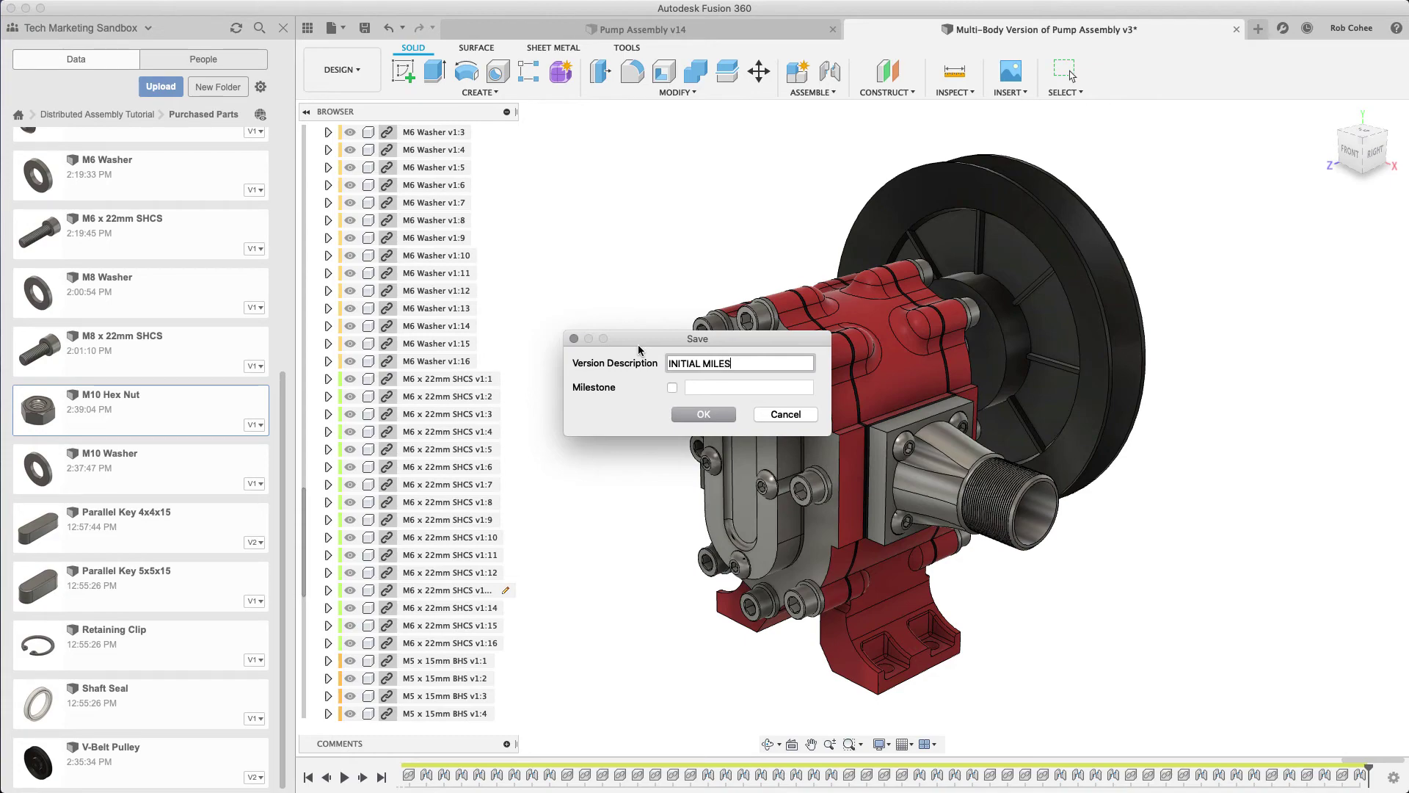
{"action": "left_click", "coordinate": [673, 388]}
{"action": "left_click", "coordinate": [686, 414]}
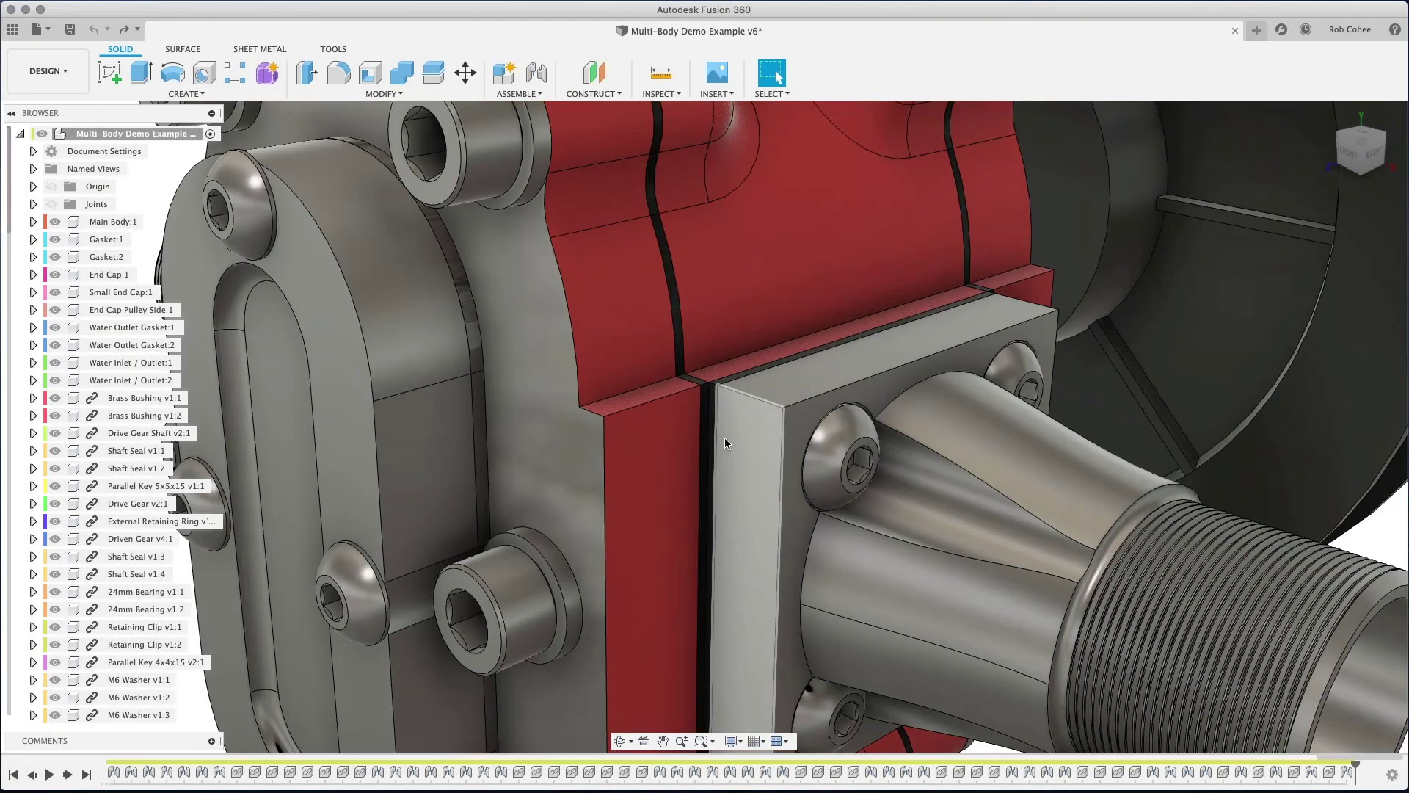
Start a Fillet and select the five edges above one port pad, across the end caps, gaskets and main body
{"action": "key", "text": "f"}
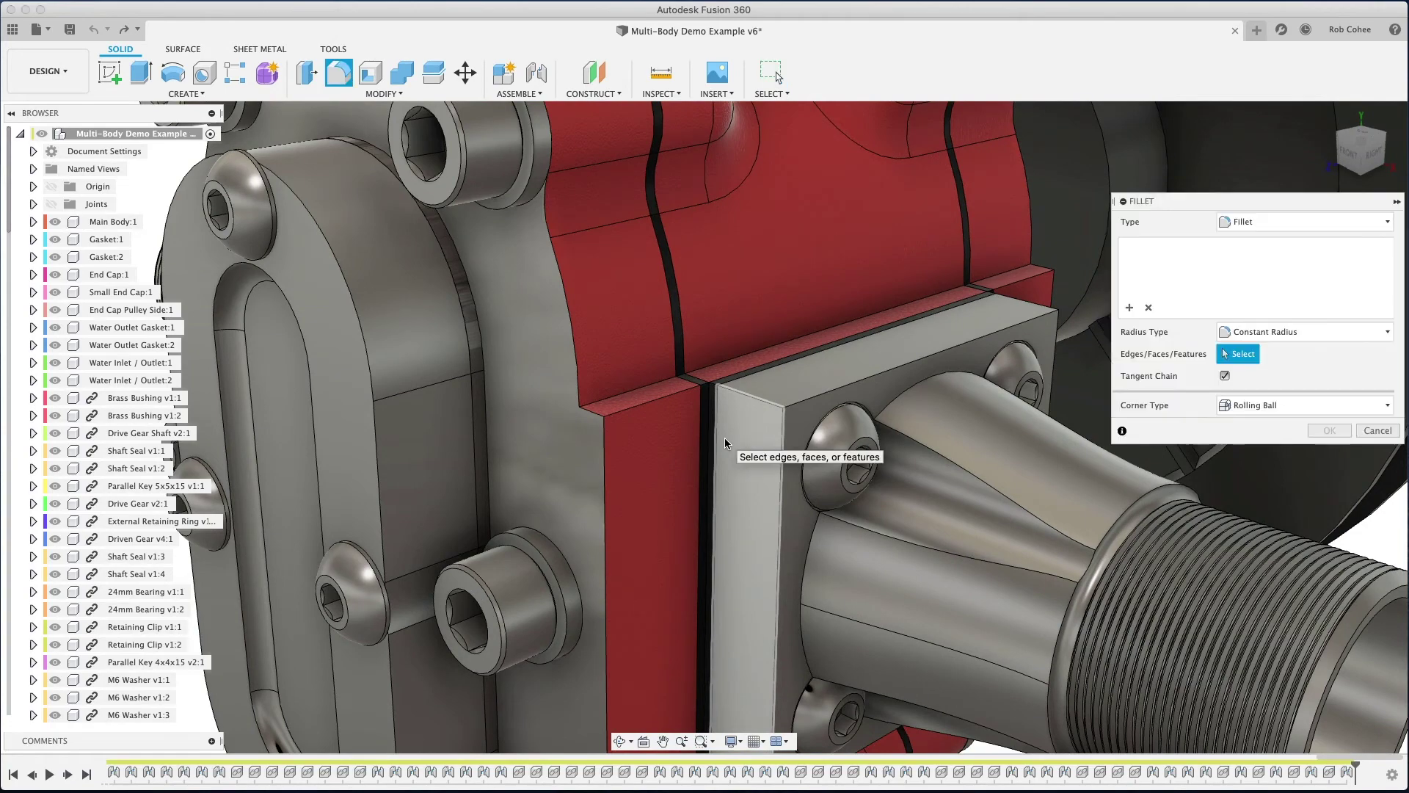
{"action": "left_click", "coordinate": [620, 391]}
{"action": "scroll", "coordinate": [678, 375], "scroll_direction": "up", "scroll_amount": 5}
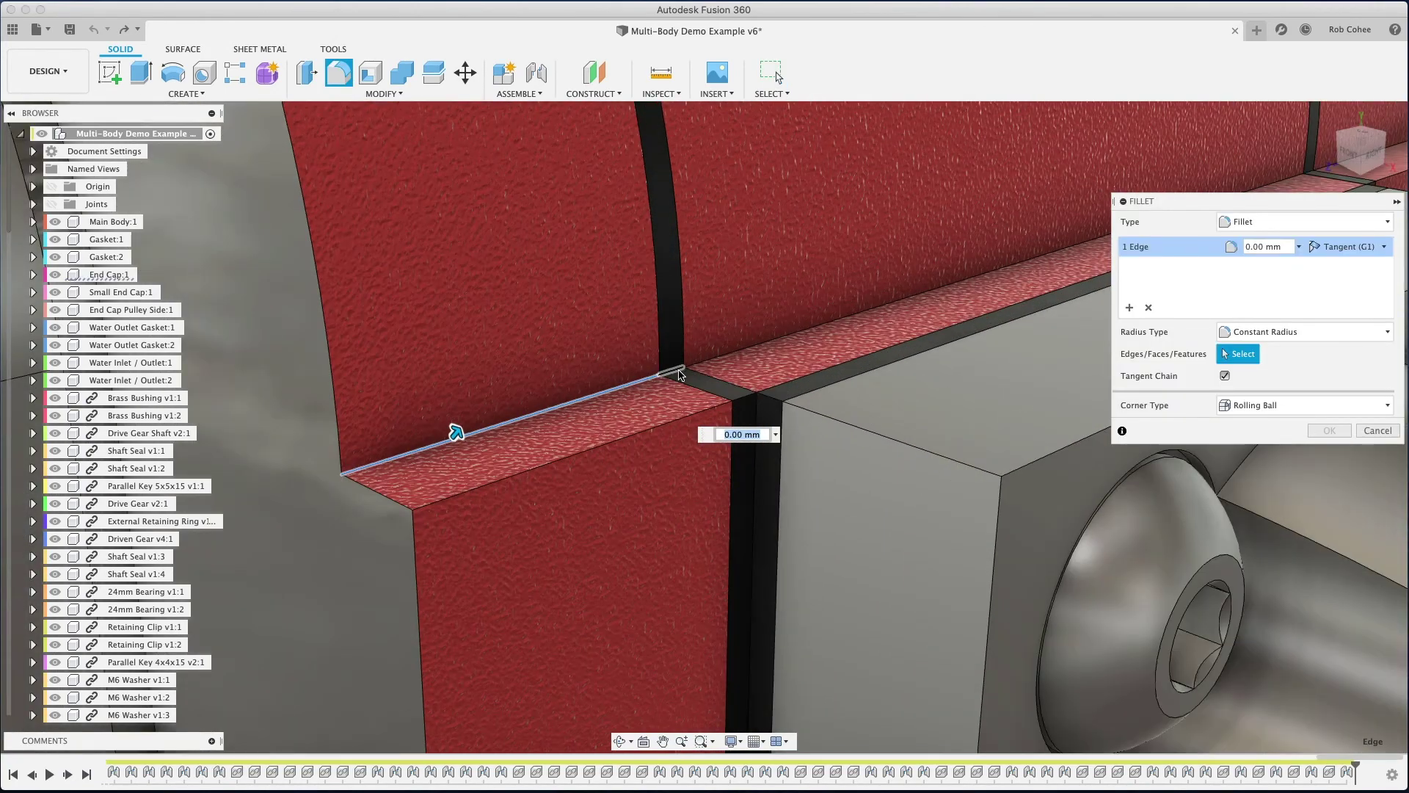
{"action": "left_click", "coordinate": [677, 372]}
{"action": "left_click", "coordinate": [701, 363]}
{"action": "scroll", "coordinate": [701, 363], "scroll_direction": "down", "scroll_amount": 3}
{"action": "middle_click_drag", "start_coordinate": [701, 363], "coordinate": [434, 456]}
{"action": "scroll", "coordinate": [816, 342], "scroll_direction": "up", "scroll_amount": 4}
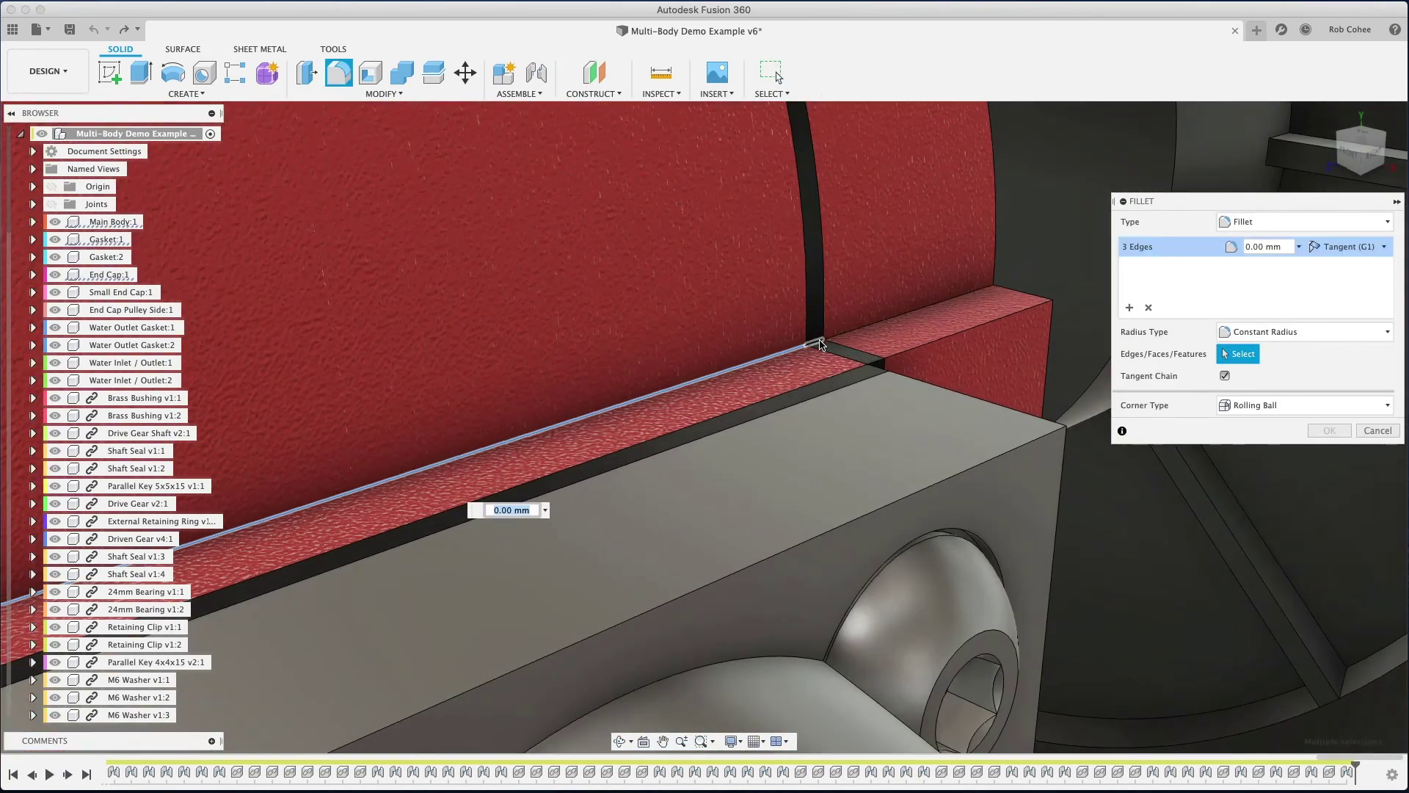
{"action": "left_click", "coordinate": [820, 345]}
{"action": "scroll", "coordinate": [808, 360], "scroll_direction": "down", "scroll_amount": 10}
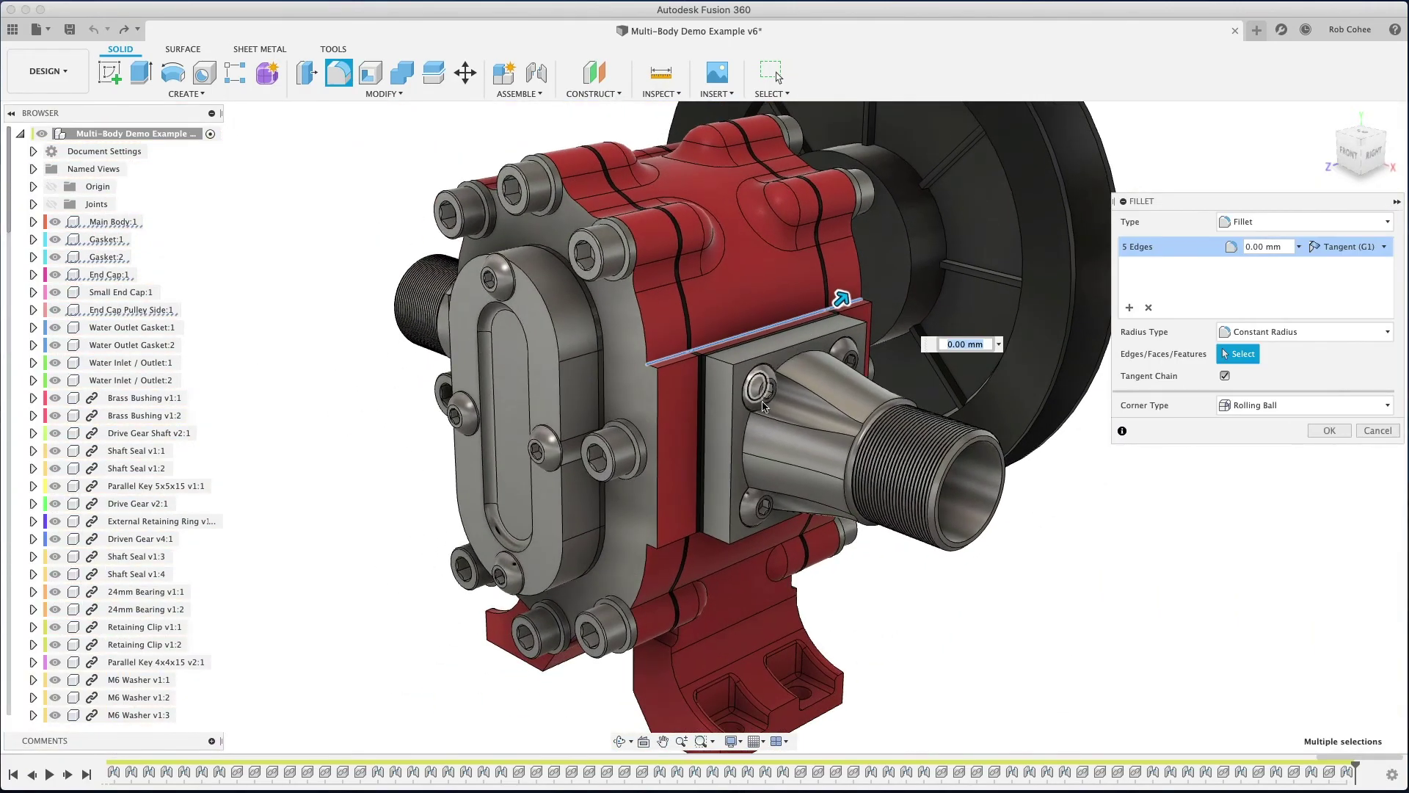
Add the five matching edges below the same port pad to the fillet selection
{"action": "middle_click_drag", "start_coordinate": [763, 406], "coordinate": [697, 272], "text": "shift"}
{"action": "scroll", "coordinate": [665, 558], "scroll_direction": "up", "scroll_amount": 4}
{"action": "left_click", "coordinate": [748, 485]}
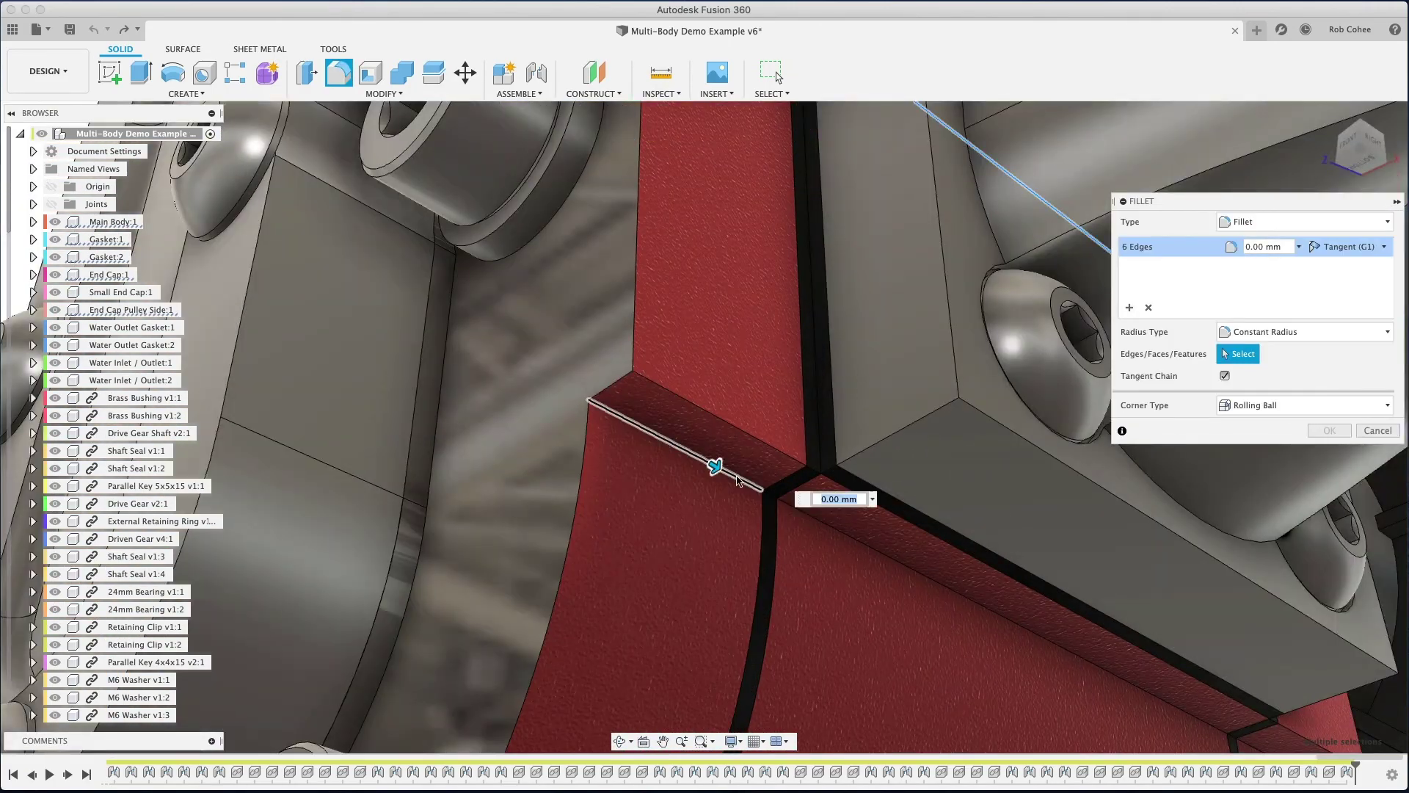
{"action": "left_click", "coordinate": [770, 498]}
{"action": "scroll", "coordinate": [771, 498], "scroll_direction": "up", "scroll_amount": 8}
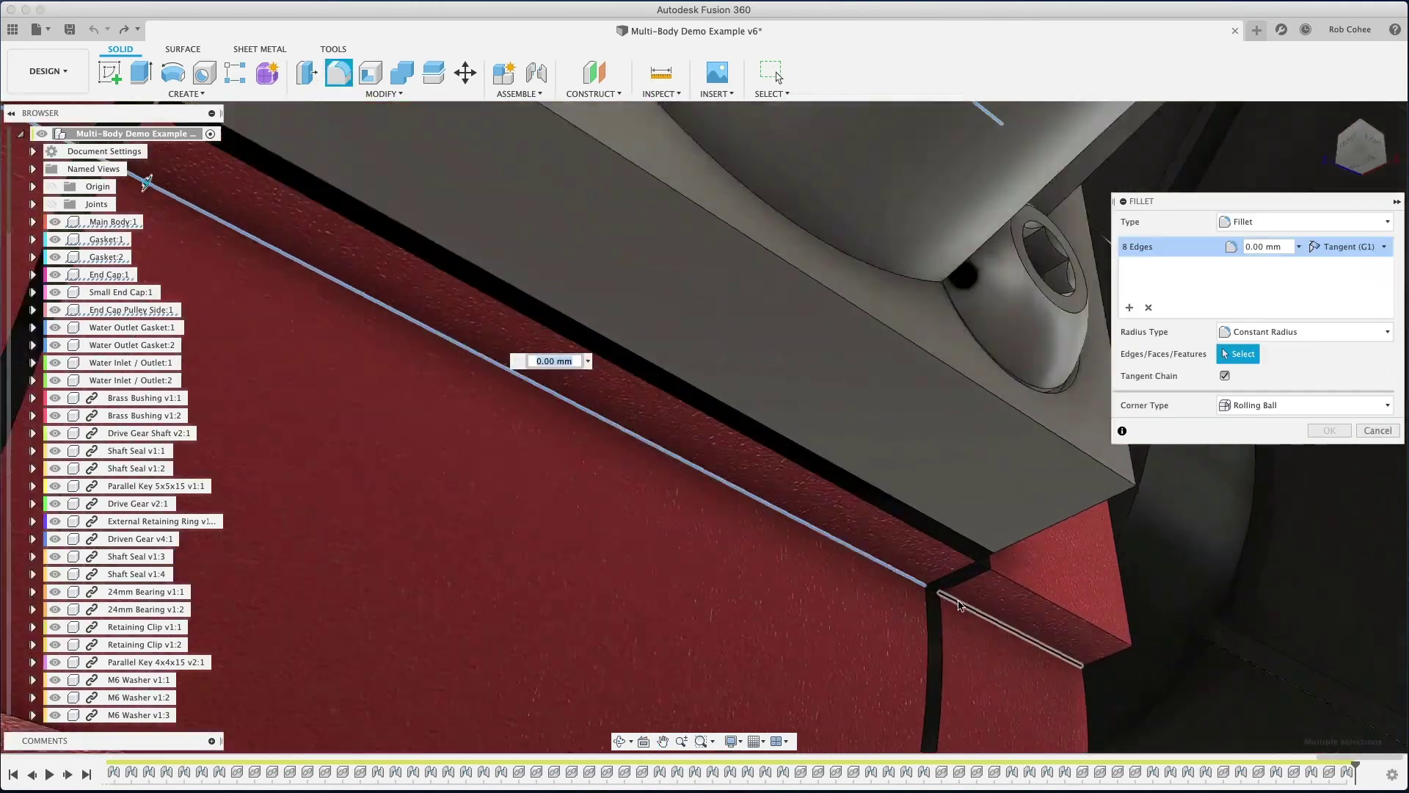
{"action": "left_click", "coordinate": [910, 580]}
{"action": "scroll", "coordinate": [918, 590], "scroll_direction": "down", "scroll_amount": 10}
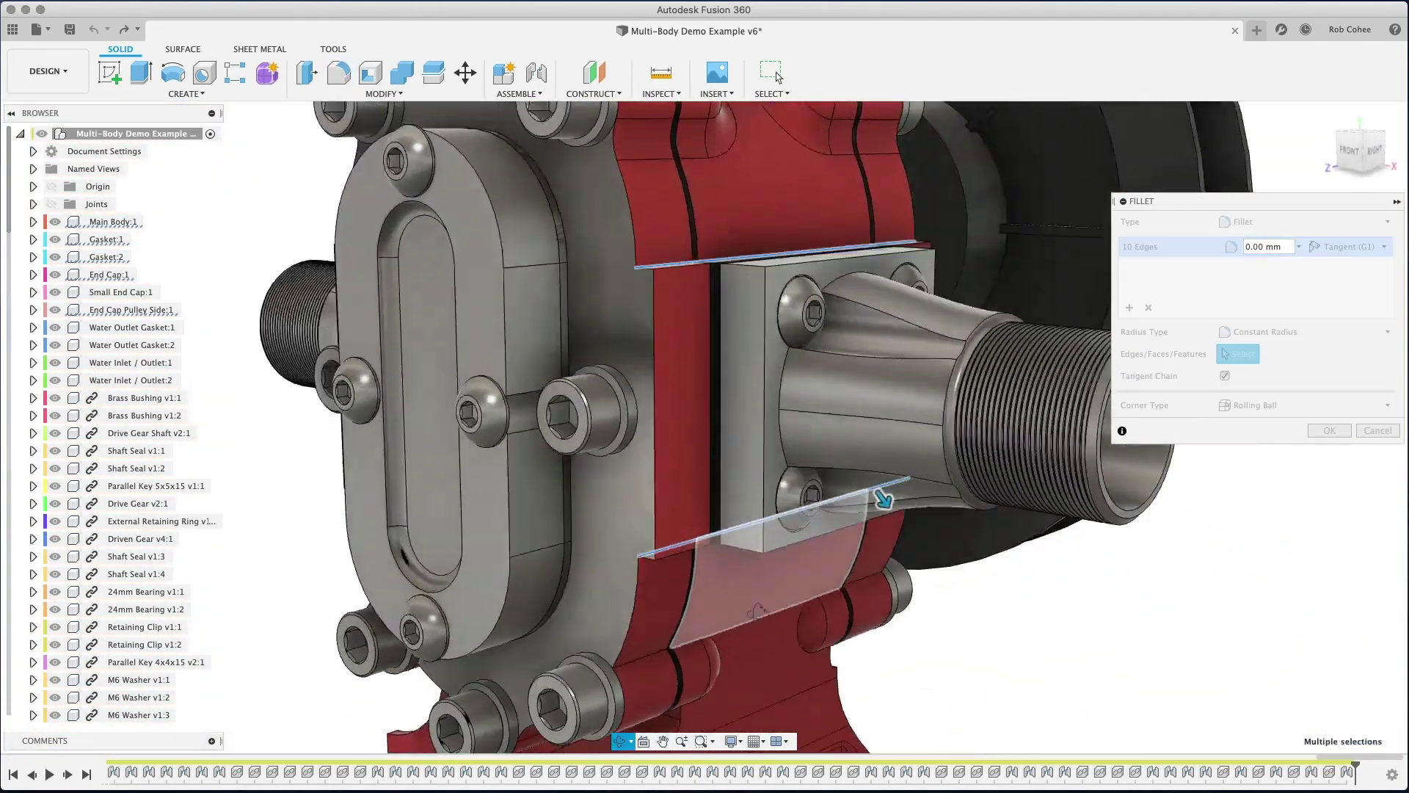
Add the five edges above the port pad on the opposite side of the pump to the fillet selection
{"action": "middle_click_drag", "start_coordinate": [758, 611], "coordinate": [976, 536], "text": "shift"}
{"action": "scroll", "coordinate": [815, 496], "scroll_direction": "up", "scroll_amount": 5}
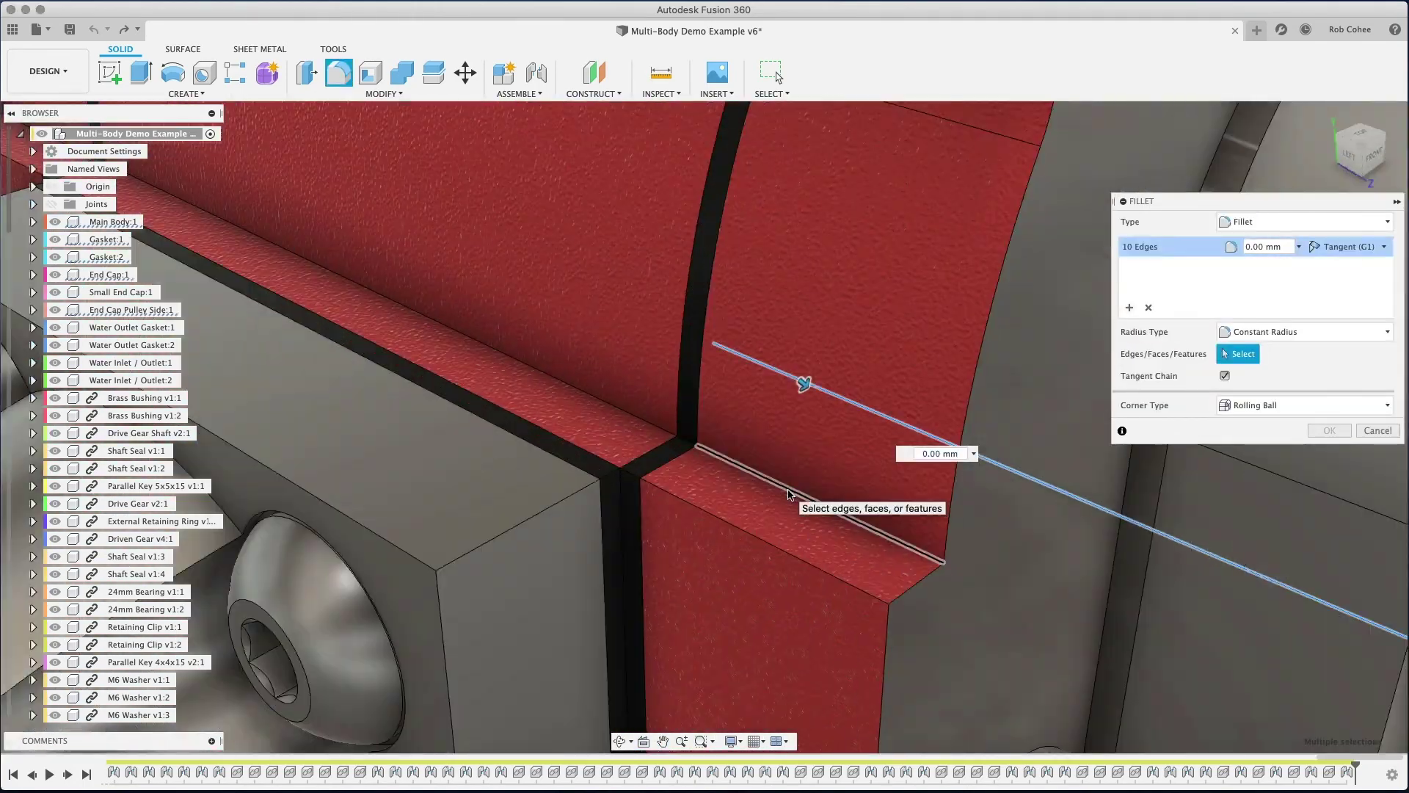
{"action": "left_click", "coordinate": [793, 495]}
{"action": "left_click", "coordinate": [671, 434]}
{"action": "scroll", "coordinate": [544, 417], "scroll_direction": "down", "scroll_amount": 2}
{"action": "middle_click_drag", "start_coordinate": [187, 219], "coordinate": [536, 363]}
{"action": "scroll", "coordinate": [536, 360], "scroll_direction": "up", "scroll_amount": 5}
{"action": "left_click", "coordinate": [537, 352]}
{"action": "scroll", "coordinate": [624, 389], "scroll_direction": "down", "scroll_amount": 7}
Add the edges below the opposite port pad, set the radius to 2 mm and create the fillet on all 20 edges
{"action": "middle_click_drag", "start_coordinate": [734, 441], "coordinate": [917, 315], "text": "shift"}
{"action": "left_click", "coordinate": [982, 310]}
{"action": "scroll", "coordinate": [978, 315], "scroll_direction": "up", "scroll_amount": 3}
{"action": "left_click", "coordinate": [943, 334]}
{"action": "left_click", "coordinate": [896, 378]}
{"action": "scroll", "coordinate": [896, 378], "scroll_direction": "down", "scroll_amount": 3}
{"action": "scroll", "coordinate": [609, 558], "scroll_direction": "up", "scroll_amount": 5}
{"action": "left_click", "coordinate": [694, 547]}
{"action": "left_click", "coordinate": [664, 569]}
{"action": "middle_click_drag", "start_coordinate": [727, 513], "coordinate": [1250, 229], "text": "shift"}
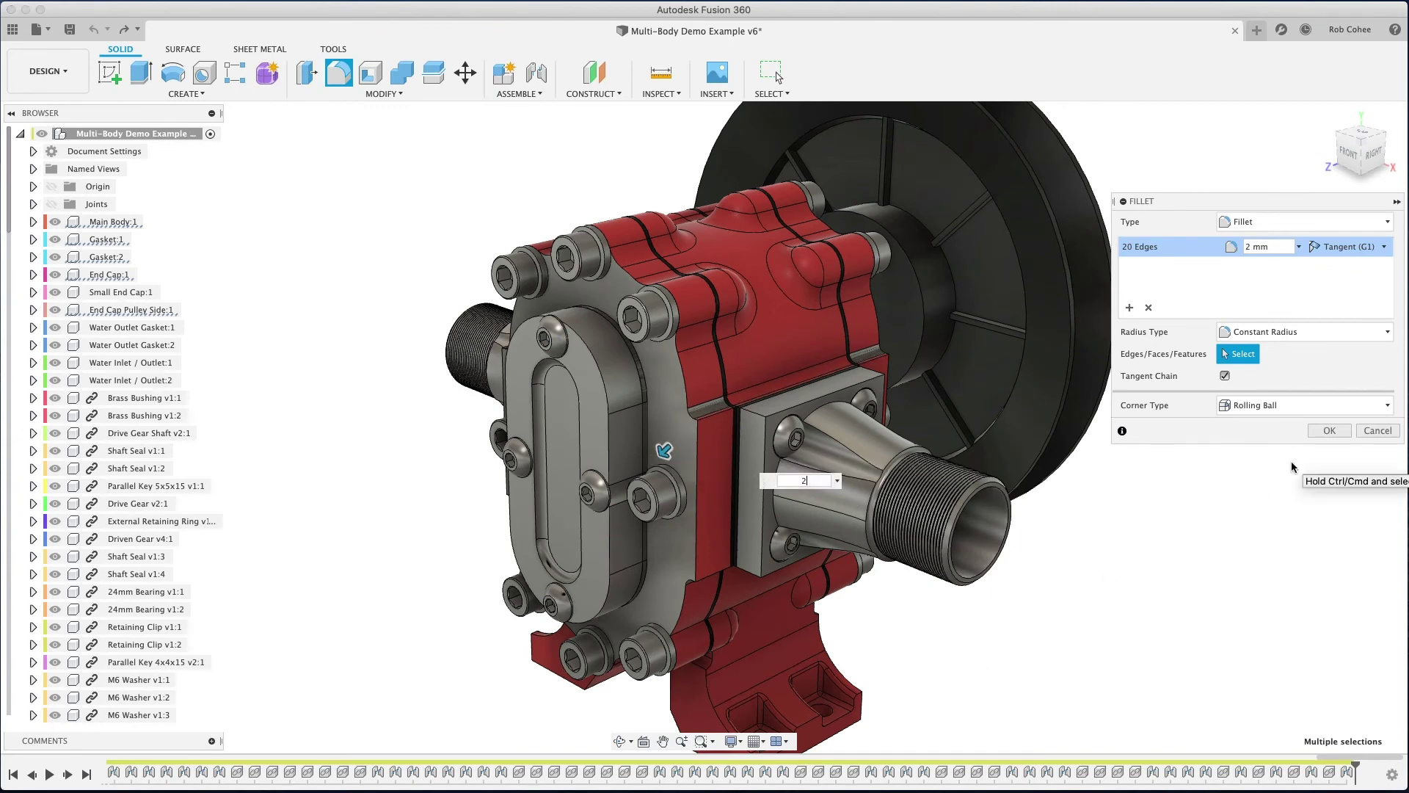
{"action": "left_click", "coordinate": [1321, 431]}
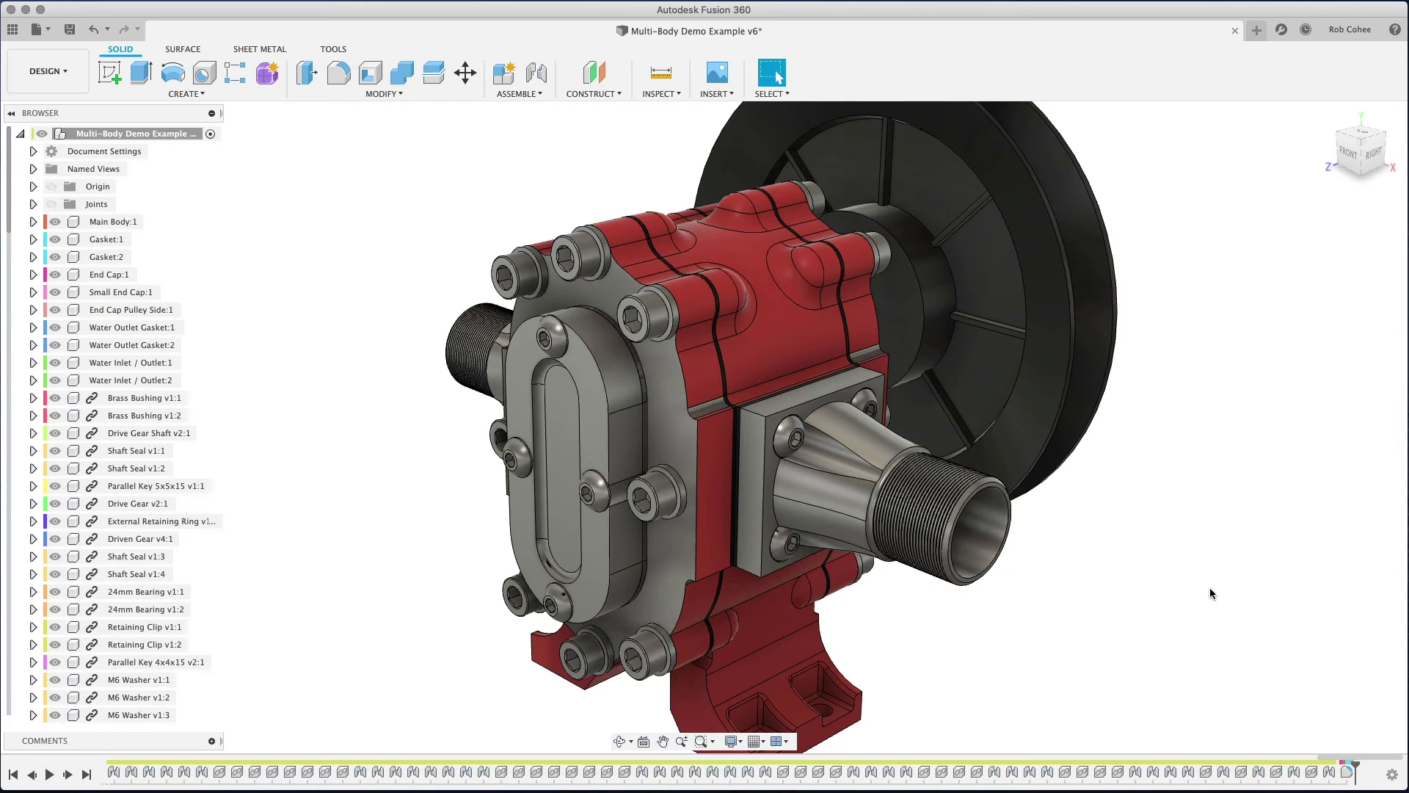
Sketch a narrow vertical rectangle about 7 mm wide on the recessed slot face at the pump's front, and finish the sketch
{"action": "left_click", "coordinate": [560, 438]}
{"action": "left_click", "coordinate": [114, 73]}
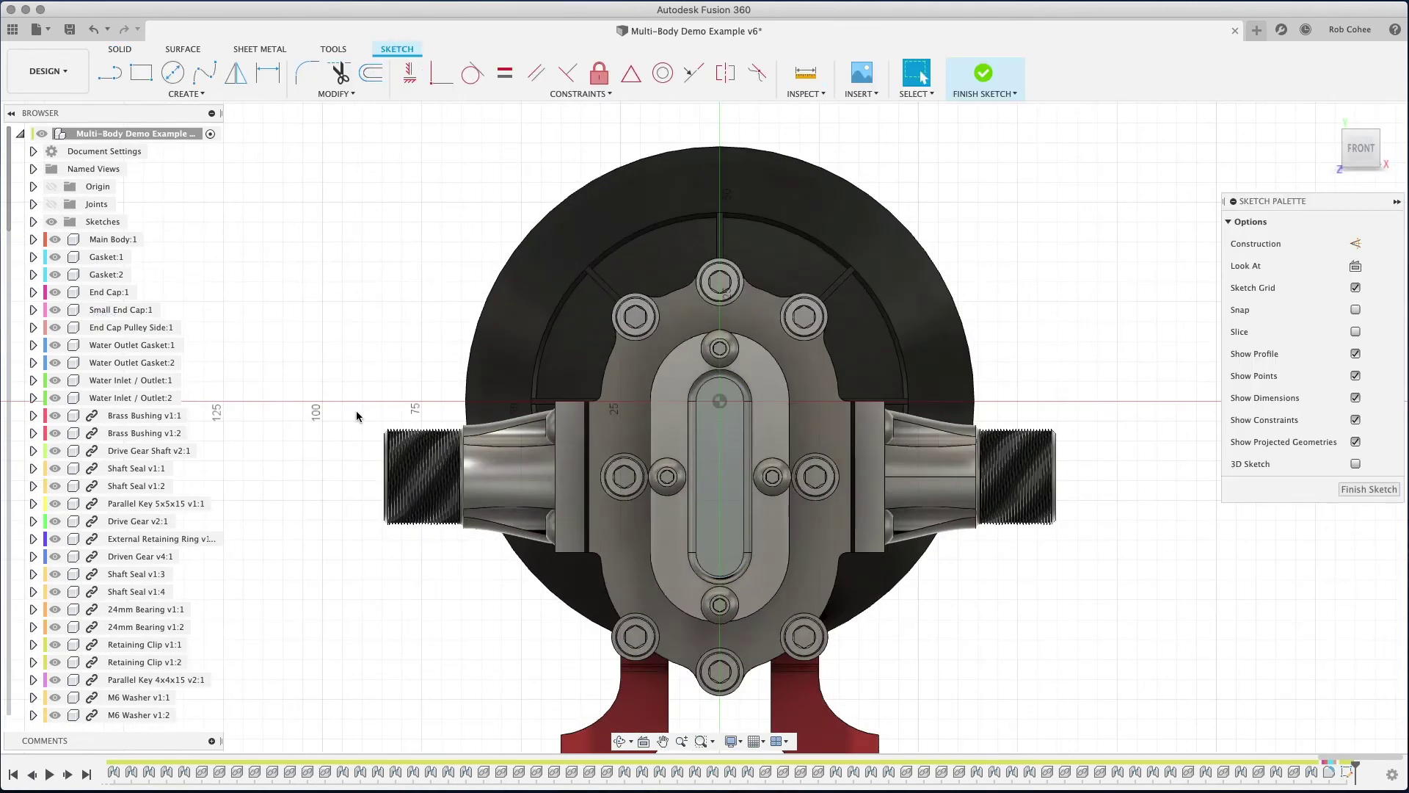
{"action": "key", "text": "r"}
{"action": "left_click", "coordinate": [706, 426]}
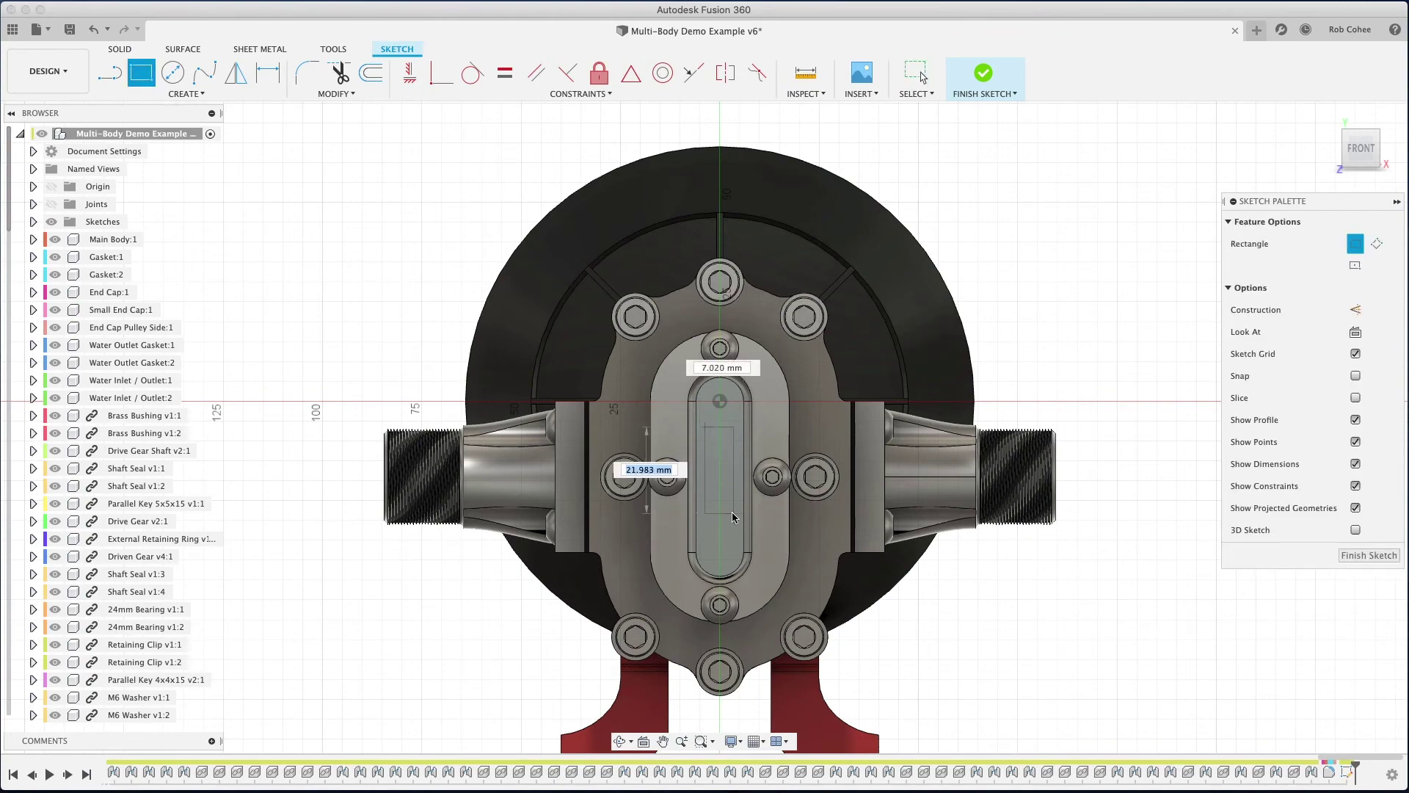
{"action": "left_click", "coordinate": [736, 534]}
{"action": "middle_click_drag", "start_coordinate": [1203, 279], "coordinate": [1086, 322], "text": "shift"}
{"action": "middle_click_drag", "start_coordinate": [1218, 322], "coordinate": [1141, 334]}
{"action": "left_click", "coordinate": [1369, 555]}
Extrude the rectangle as a cut of -130 mm through the pump, excluding the Small End Cap's body
{"action": "key", "text": "e"}
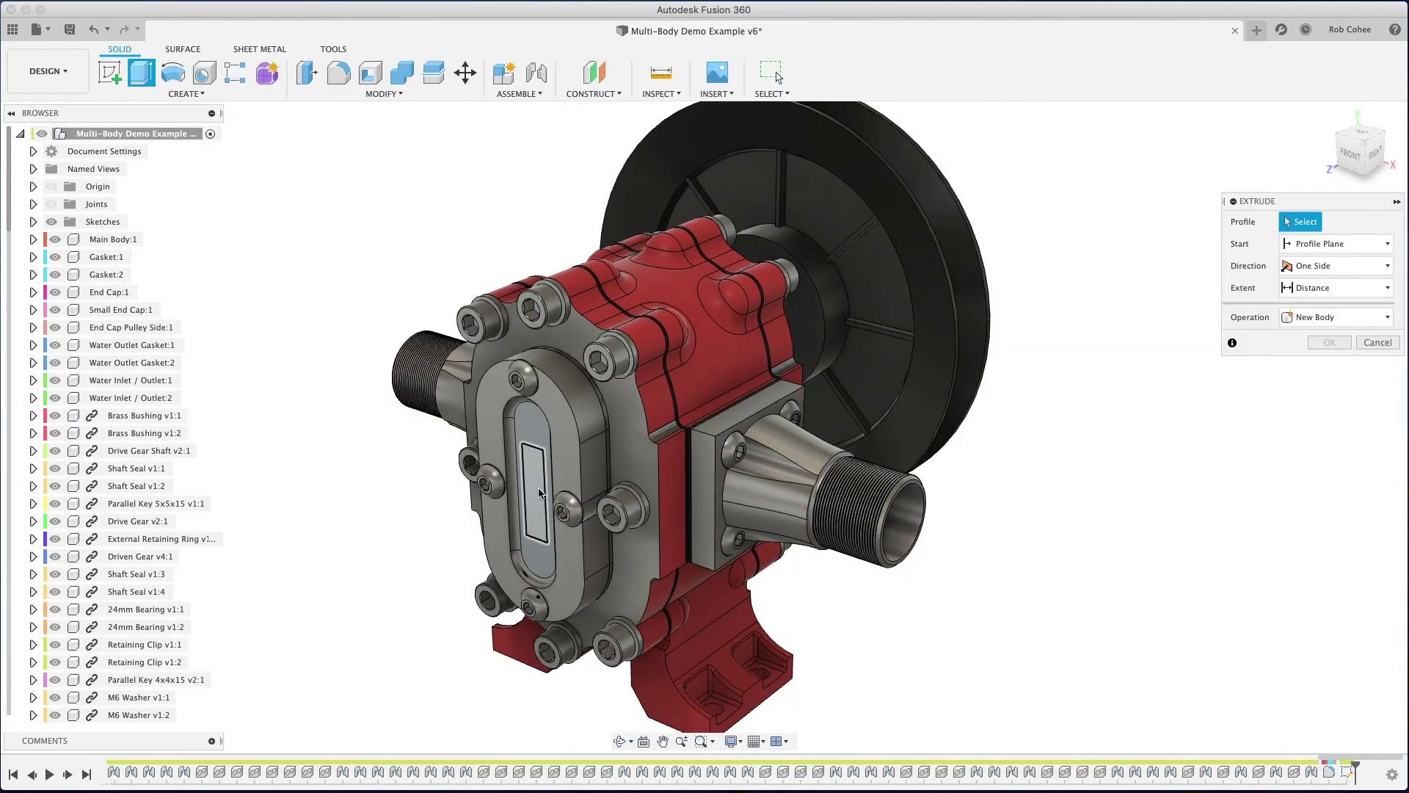
{"action": "left_click", "coordinate": [525, 499]}
{"action": "left_click_drag", "start_coordinate": [524, 499], "coordinate": [820, 340]}
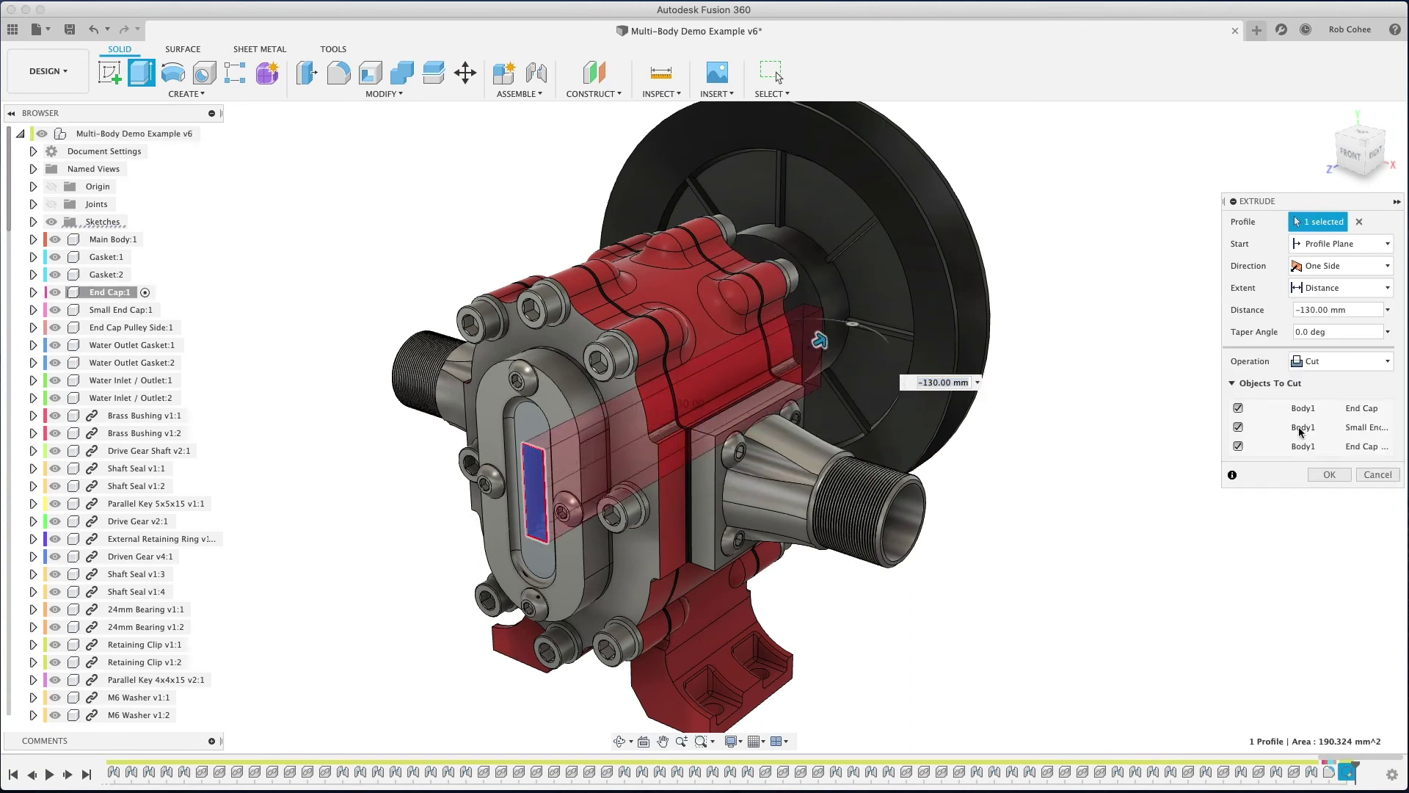
{"action": "left_click", "coordinate": [1238, 427]}
{"action": "left_click", "coordinate": [1327, 475]}
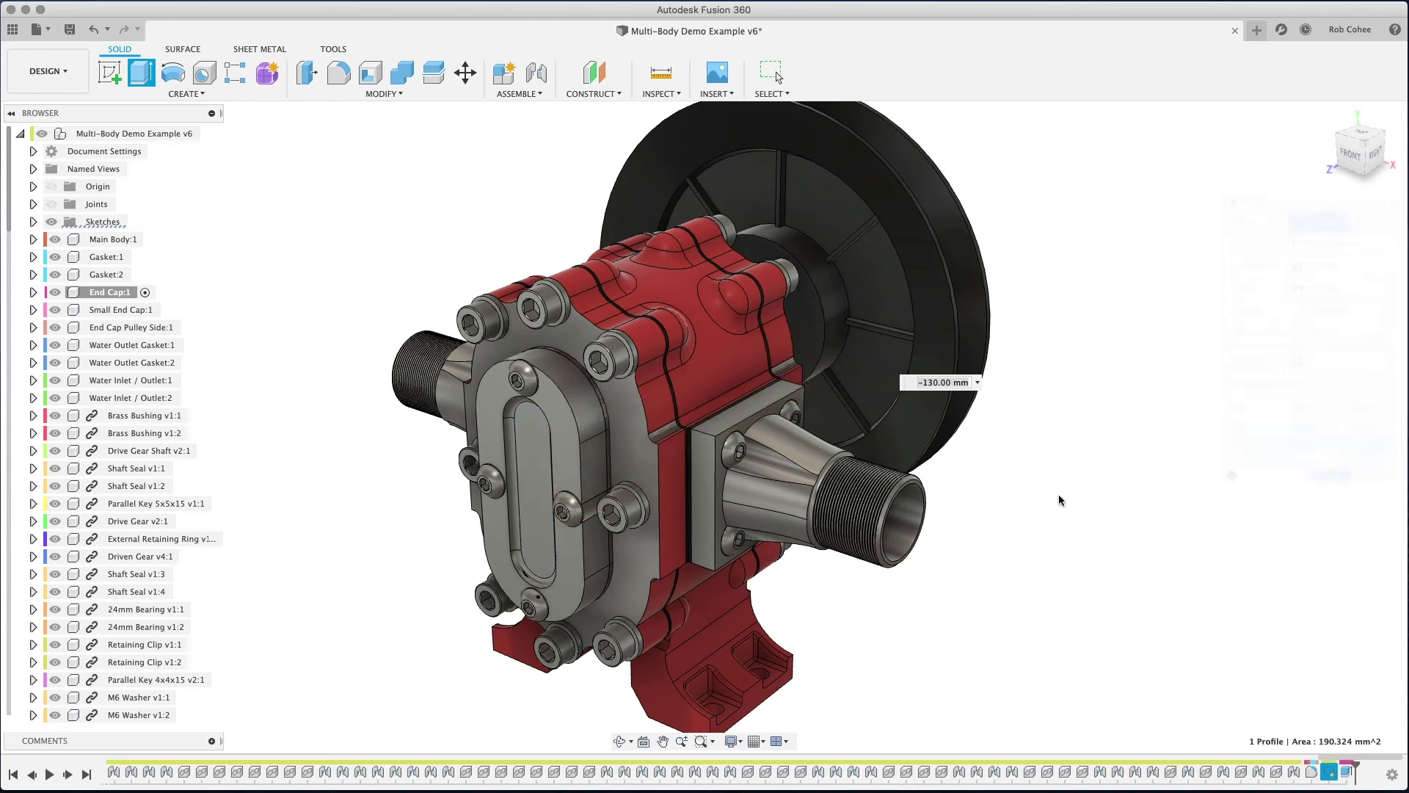
Inspect the cut behind the Small End Cap by hiding that component, and return to the Home view
{"action": "mouse_move", "coordinate": [1042, 501]}
{"action": "middle_mouse_down", "text": "shift"}
{"action": "mouse_move", "coordinate": [1015, 497]}
{"action": "mouse_move", "coordinate": [1028, 508]}
{"action": "middle_mouse_up", "text": "shift"}
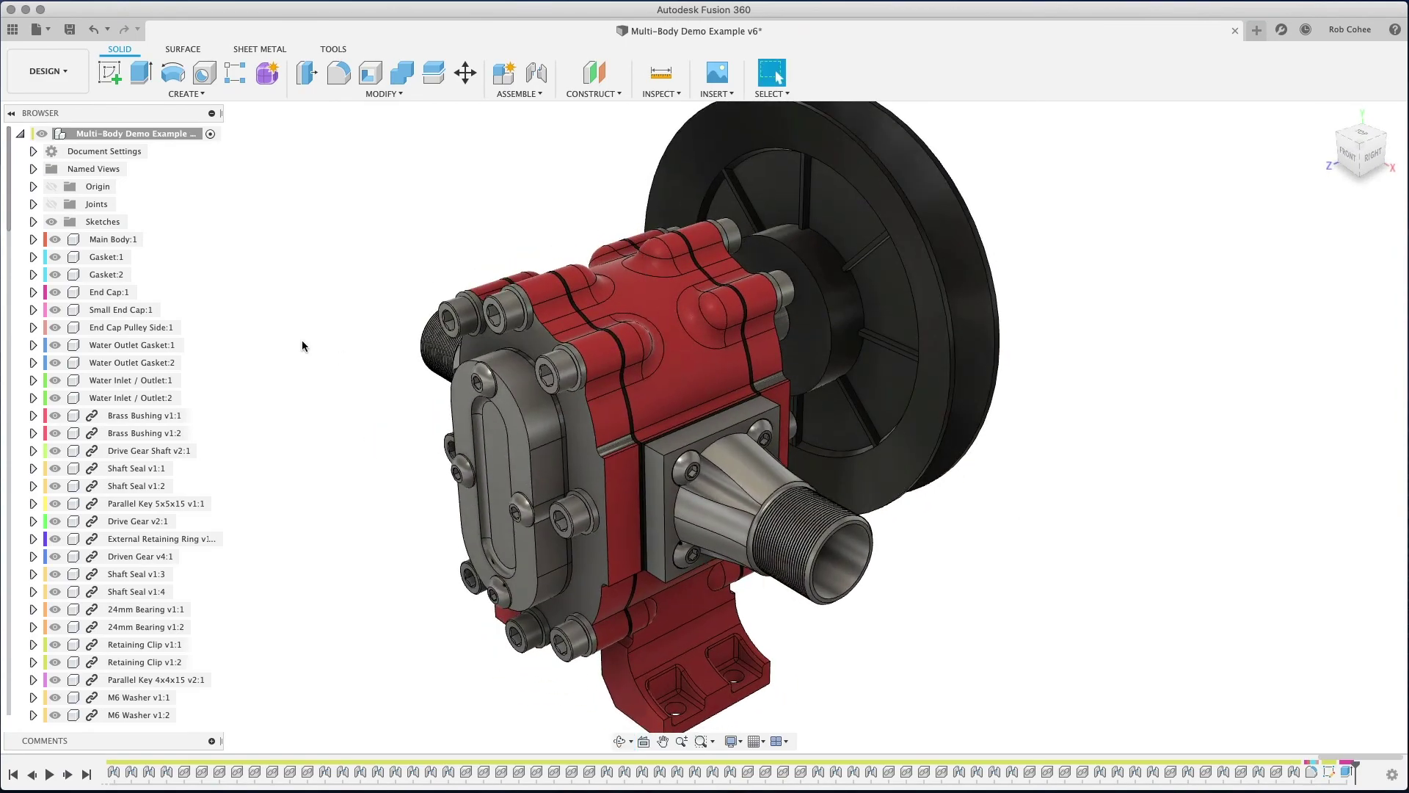
{"action": "left_click", "coordinate": [54, 309]}
{"action": "middle_click_drag", "start_coordinate": [374, 402], "coordinate": [503, 399], "text": "shift"}
{"action": "left_click_drag", "start_coordinate": [503, 400], "coordinate": [436, 428]}
{"action": "key", "text": "Escape"}
{"action": "scroll", "coordinate": [500, 482], "scroll_direction": "up", "scroll_amount": 3}
{"action": "mouse_move", "coordinate": [501, 482]}
{"action": "middle_mouse_down", "text": "shift"}
{"action": "mouse_move", "coordinate": [607, 446]}
{"action": "mouse_move", "coordinate": [501, 478]}
{"action": "middle_mouse_up", "text": "shift"}
{"action": "left_click", "coordinate": [1327, 115]}
{"action": "left_click", "coordinate": [1327, 115]}
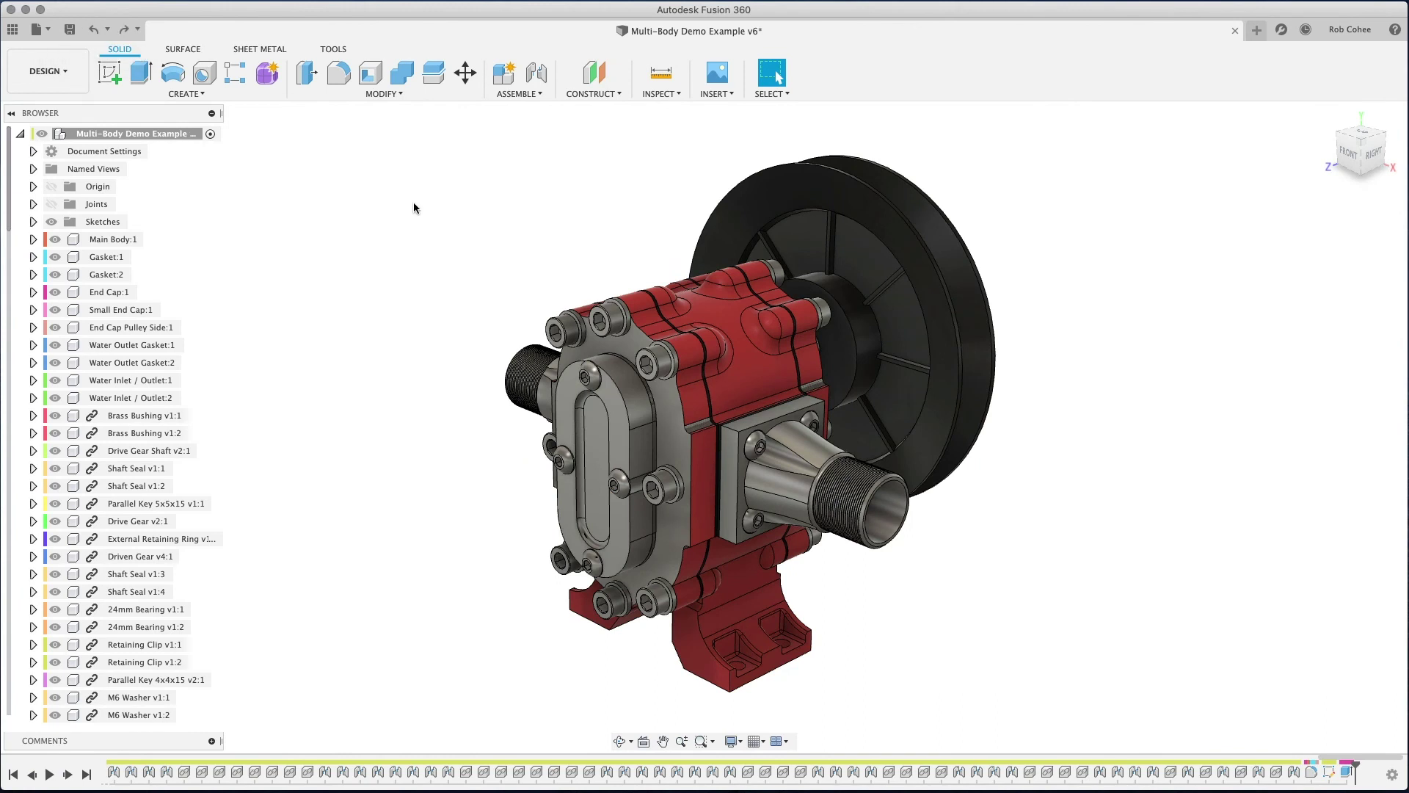
Undo the extruded cut, the rectangle sketch and the edge fillet
{"action": "left_click", "coordinate": [94, 30]}
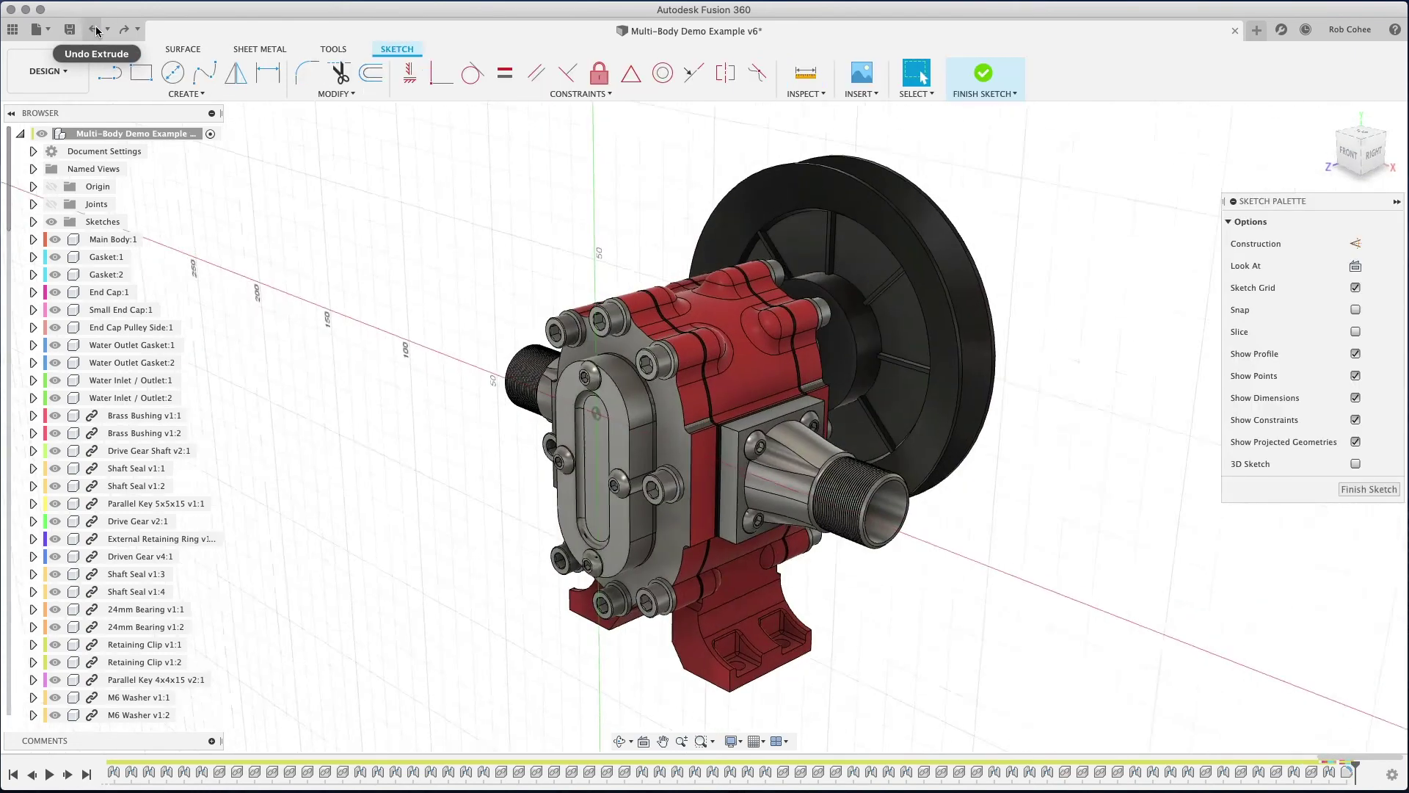
{"action": "left_click", "coordinate": [94, 29]}
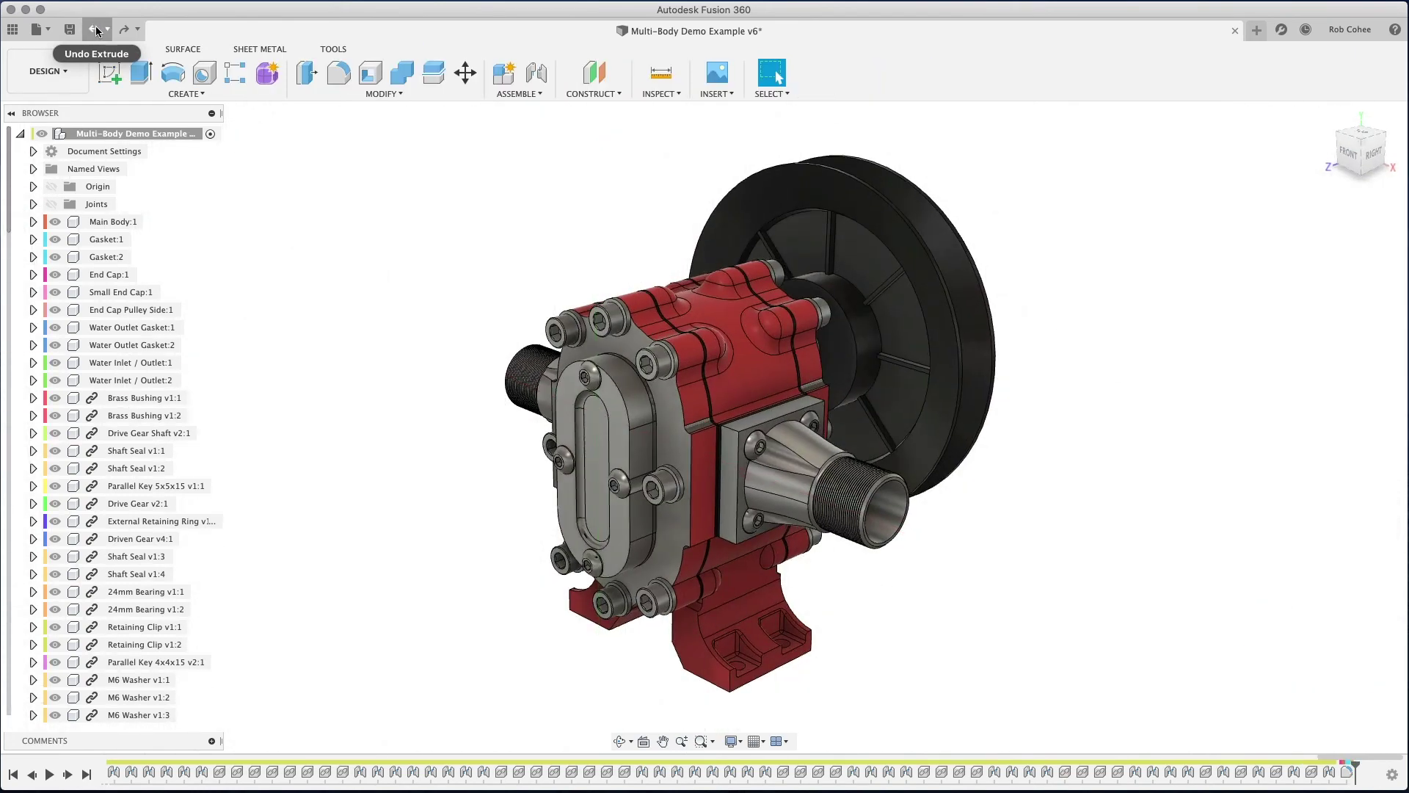
Open the Main Body component's Sketch1 for editing
{"action": "left_click", "coordinate": [32, 222]}
{"action": "left_click", "coordinate": [46, 274]}
{"action": "left_click", "coordinate": [128, 292]}
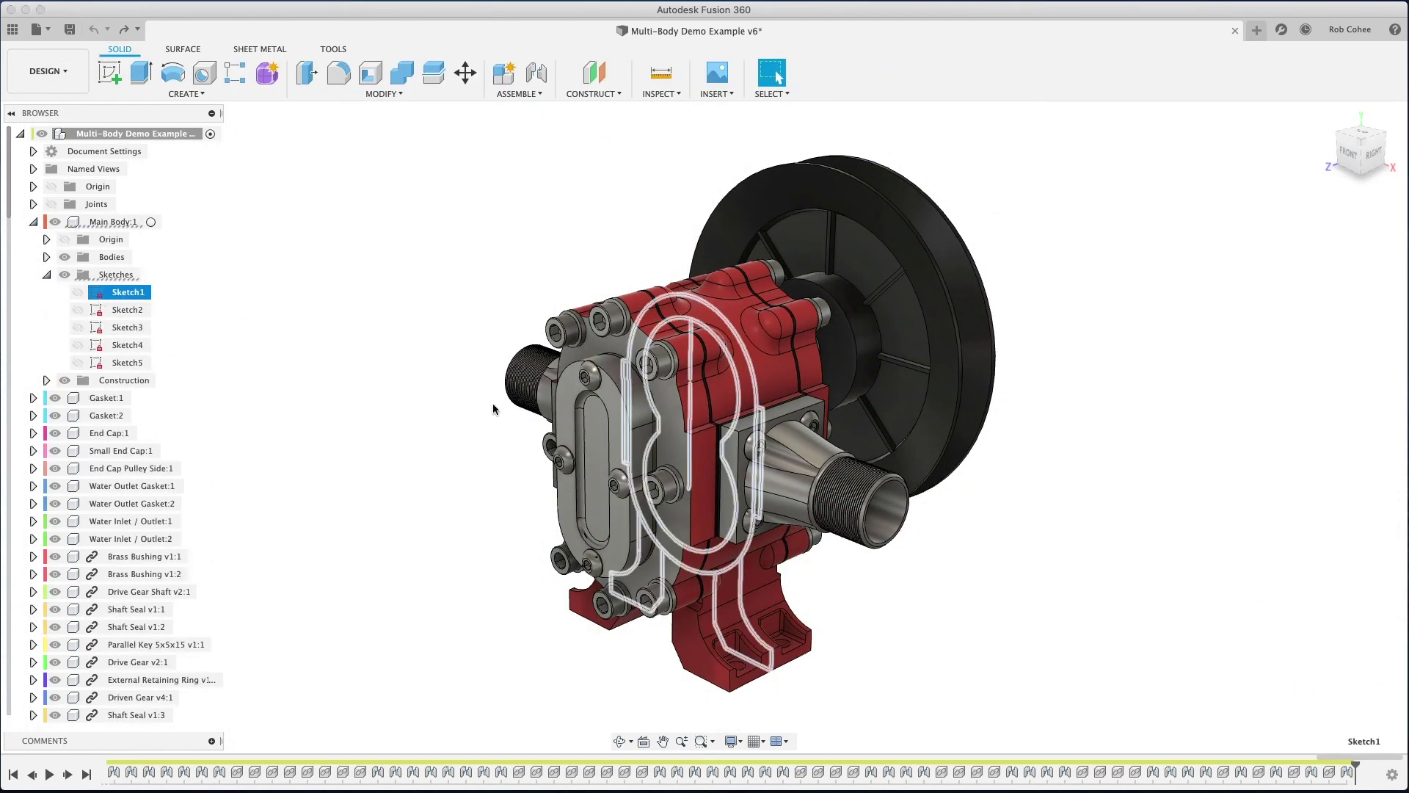
{"action": "scroll", "coordinate": [657, 398], "scroll_direction": "up", "scroll_amount": 4}
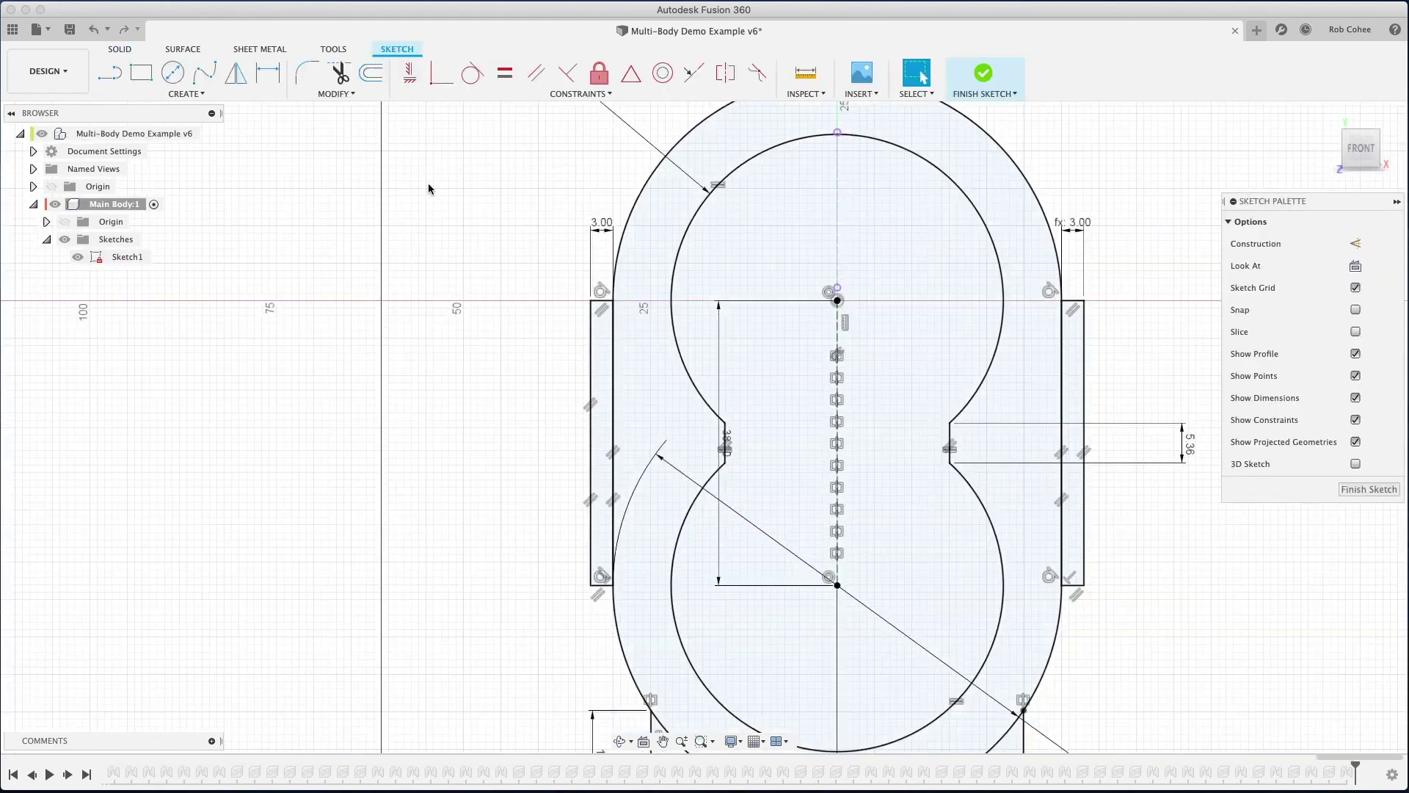
Apply sketch fillets at the upper and lower corners where the left port pad meets the outer profile of the housing
{"action": "left_click", "coordinate": [307, 72]}
{"action": "left_click", "coordinate": [614, 296]}
{"action": "scroll", "coordinate": [614, 298], "scroll_direction": "up", "scroll_amount": 5}
{"action": "left_click", "coordinate": [600, 307]}
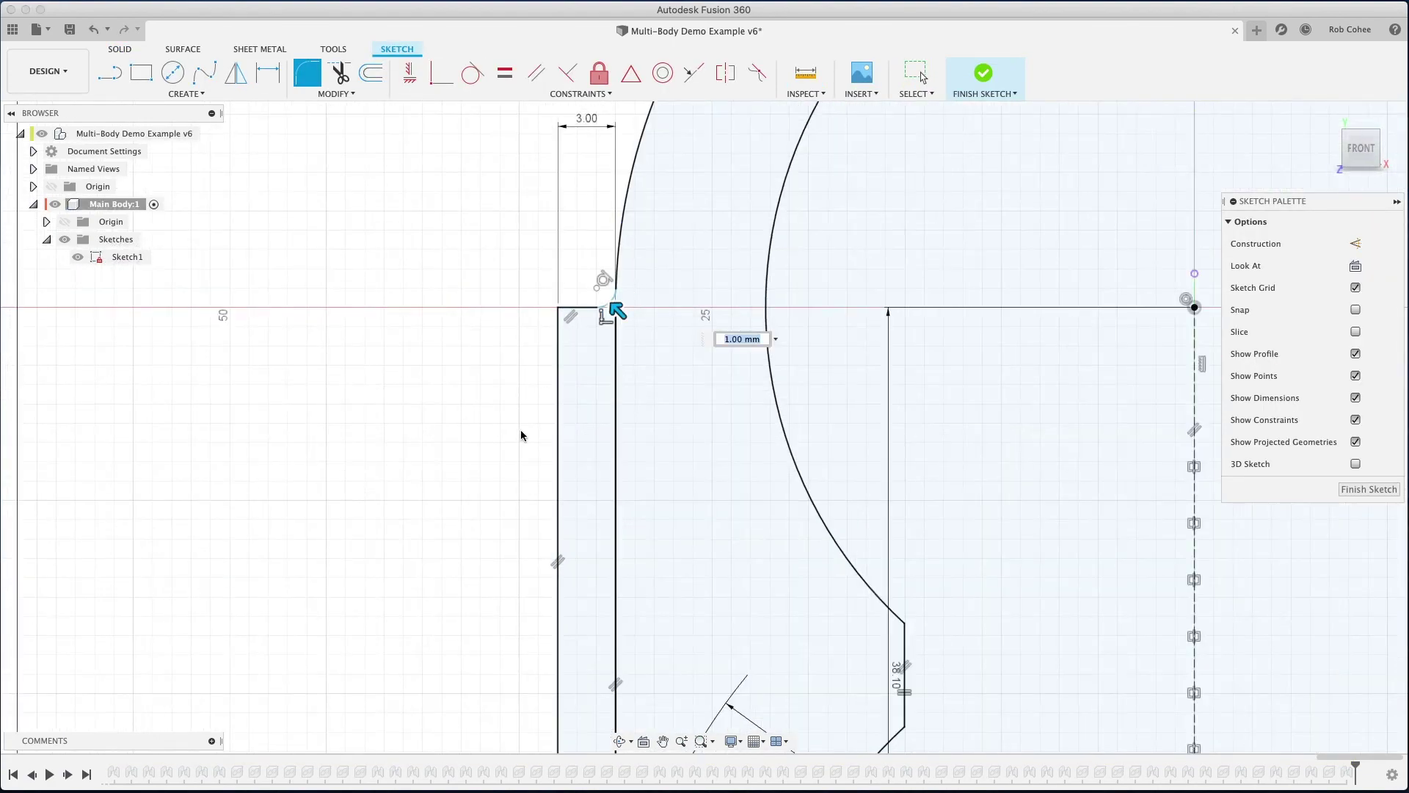
{"action": "scroll", "coordinate": [550, 467], "scroll_direction": "up", "scroll_amount": 2}
{"action": "scroll", "coordinate": [526, 604], "scroll_direction": "down", "scroll_amount": 2}
{"action": "middle_click_drag", "start_coordinate": [526, 603], "coordinate": [541, 285]}
{"action": "middle_click_drag", "start_coordinate": [600, 749], "coordinate": [544, 490]}
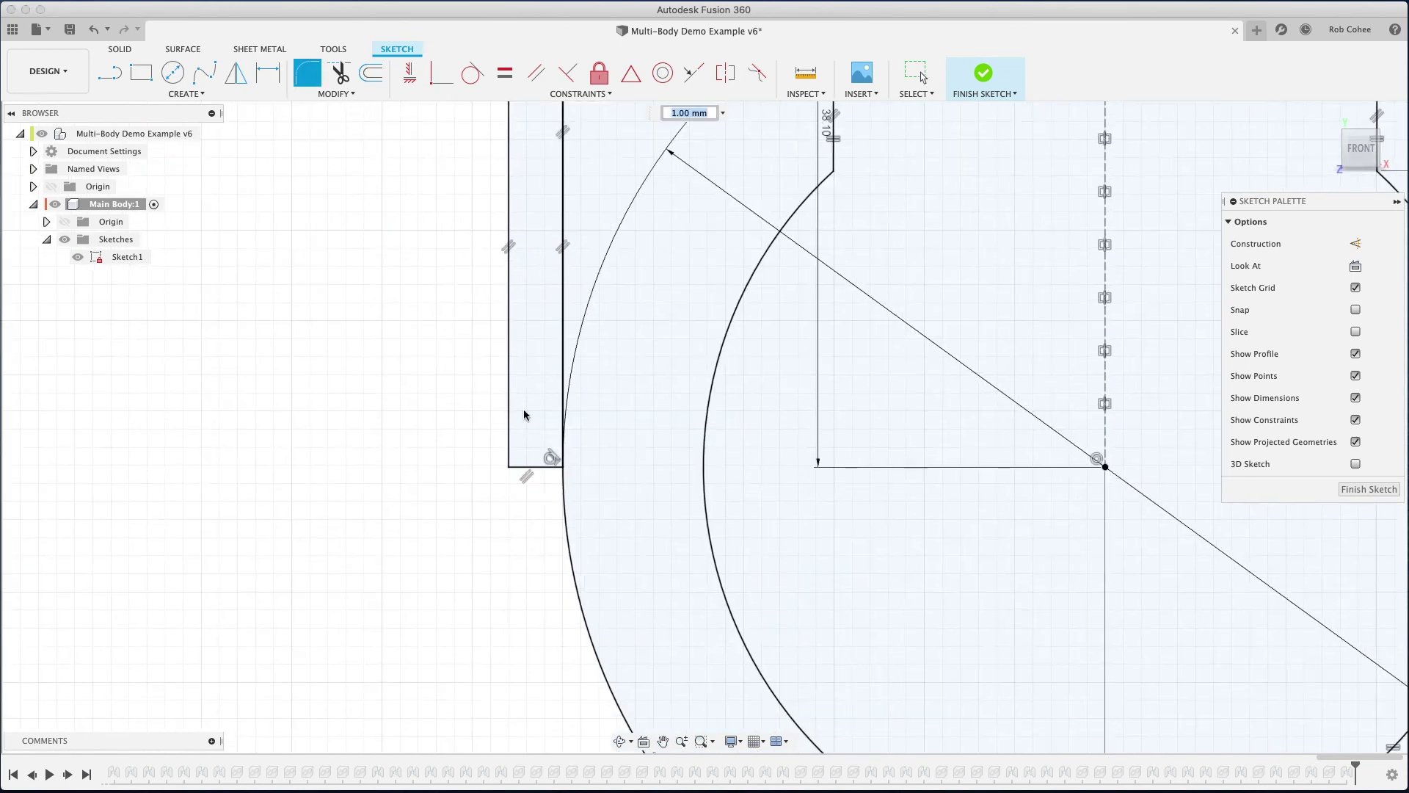
{"action": "left_click", "coordinate": [550, 467]}
{"action": "left_click", "coordinate": [565, 491]}
Fillet the right port pad's lower and upper corners against the outer profile, set the radius to 2 mm and finish the sketch
{"action": "scroll", "coordinate": [606, 526], "scroll_direction": "down", "scroll_amount": 2}
{"action": "middle_click_drag", "start_coordinate": [1160, 507], "coordinate": [634, 519]}
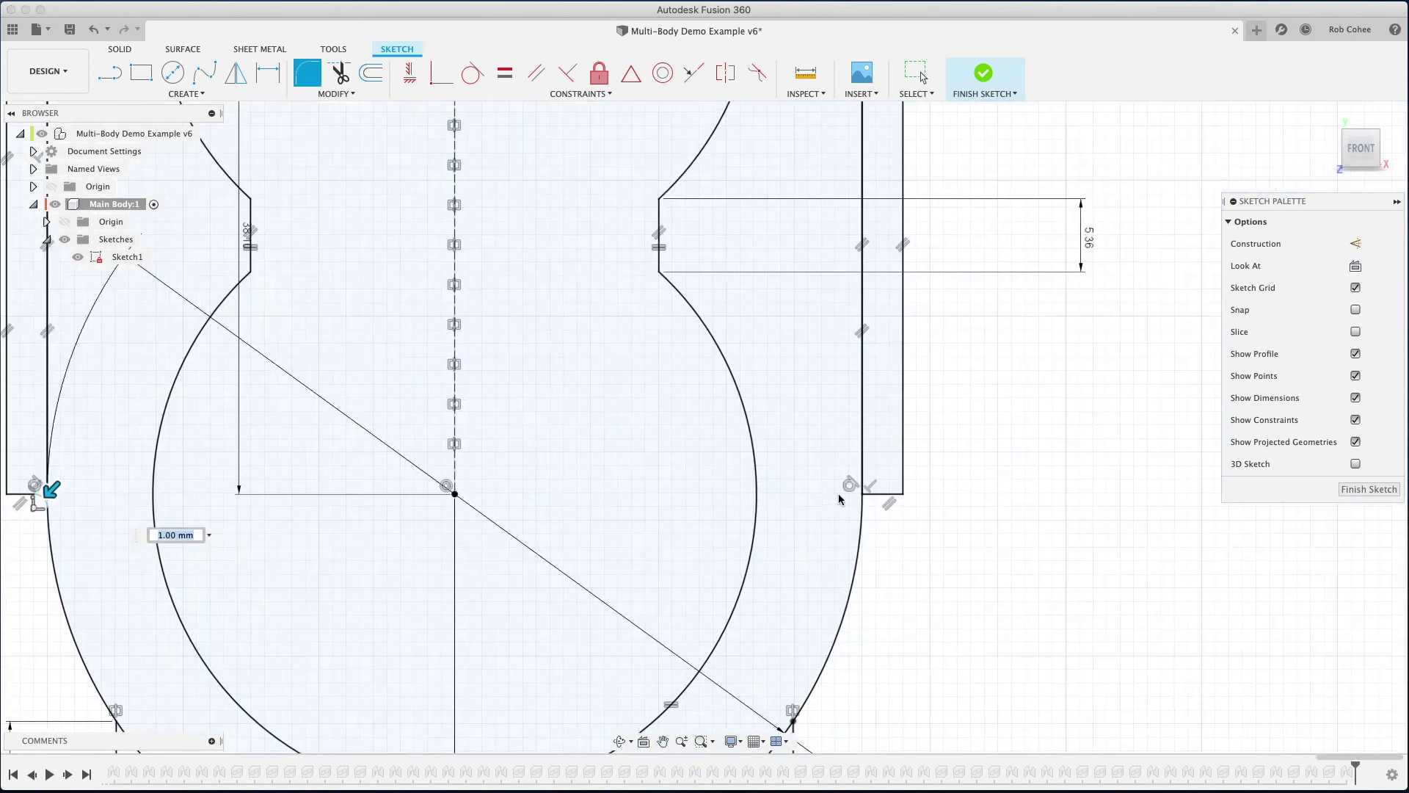
{"action": "left_click", "coordinate": [864, 516]}
{"action": "scroll", "coordinate": [834, 294], "scroll_direction": "up", "scroll_amount": 5}
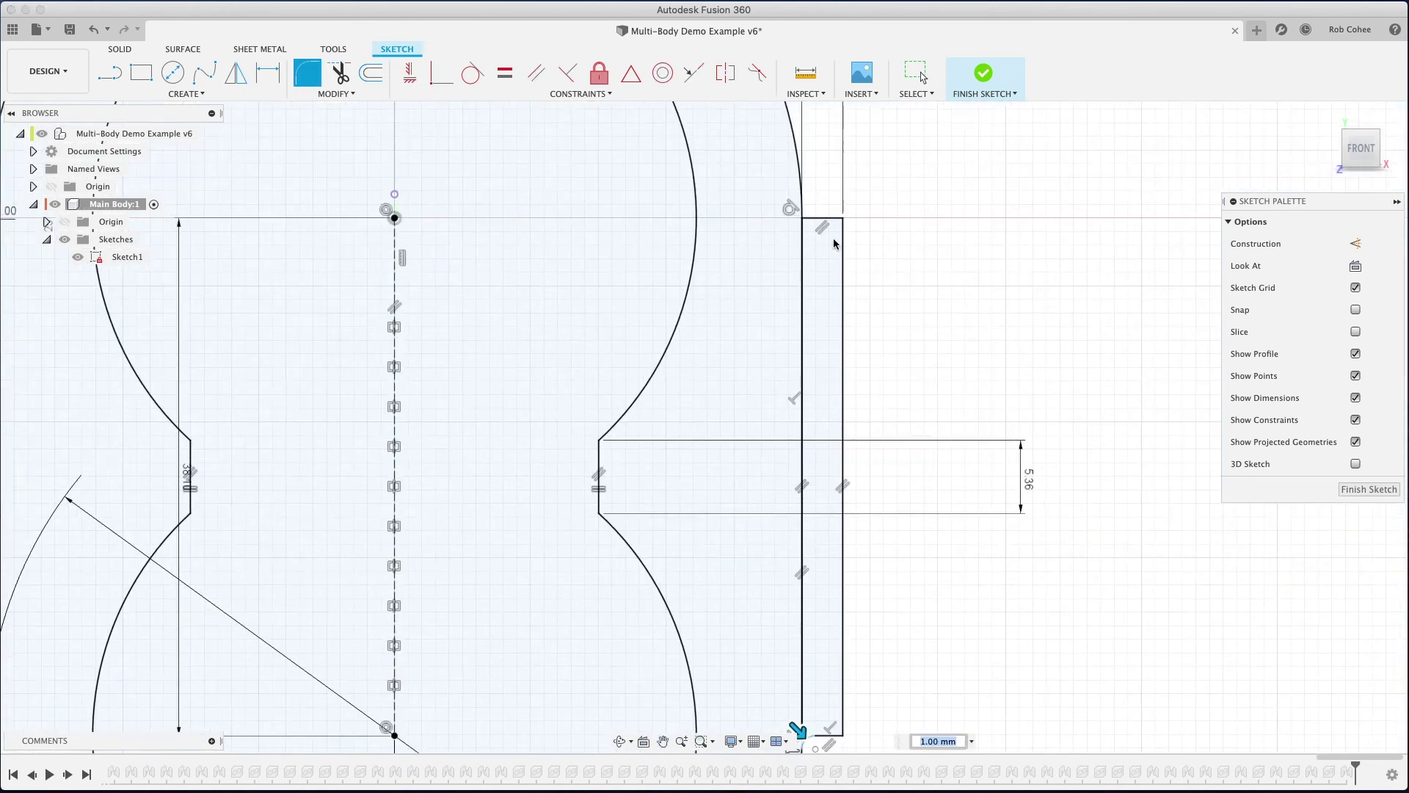
{"action": "left_click", "coordinate": [807, 212]}
{"action": "type", "text": "2"}
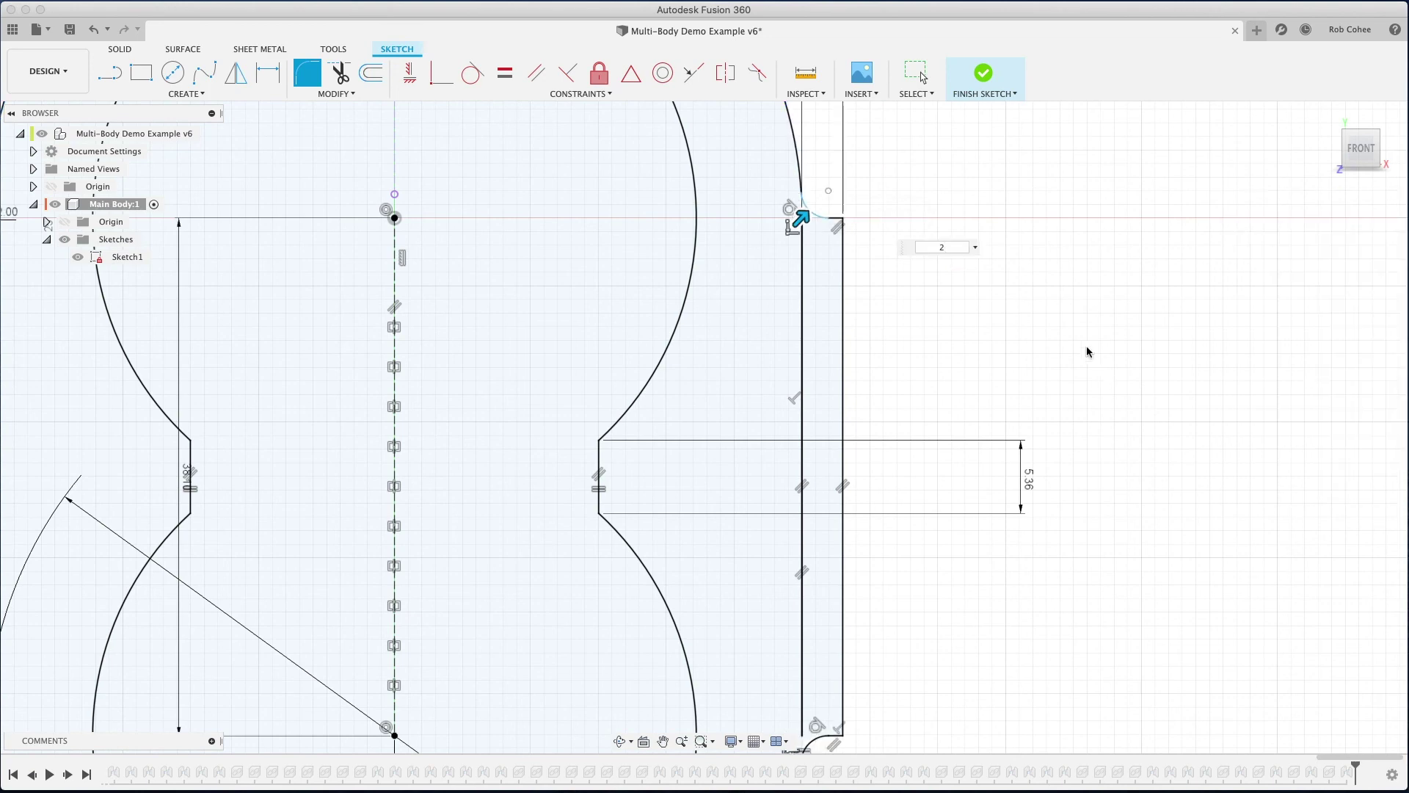
{"action": "key", "text": "Return"}
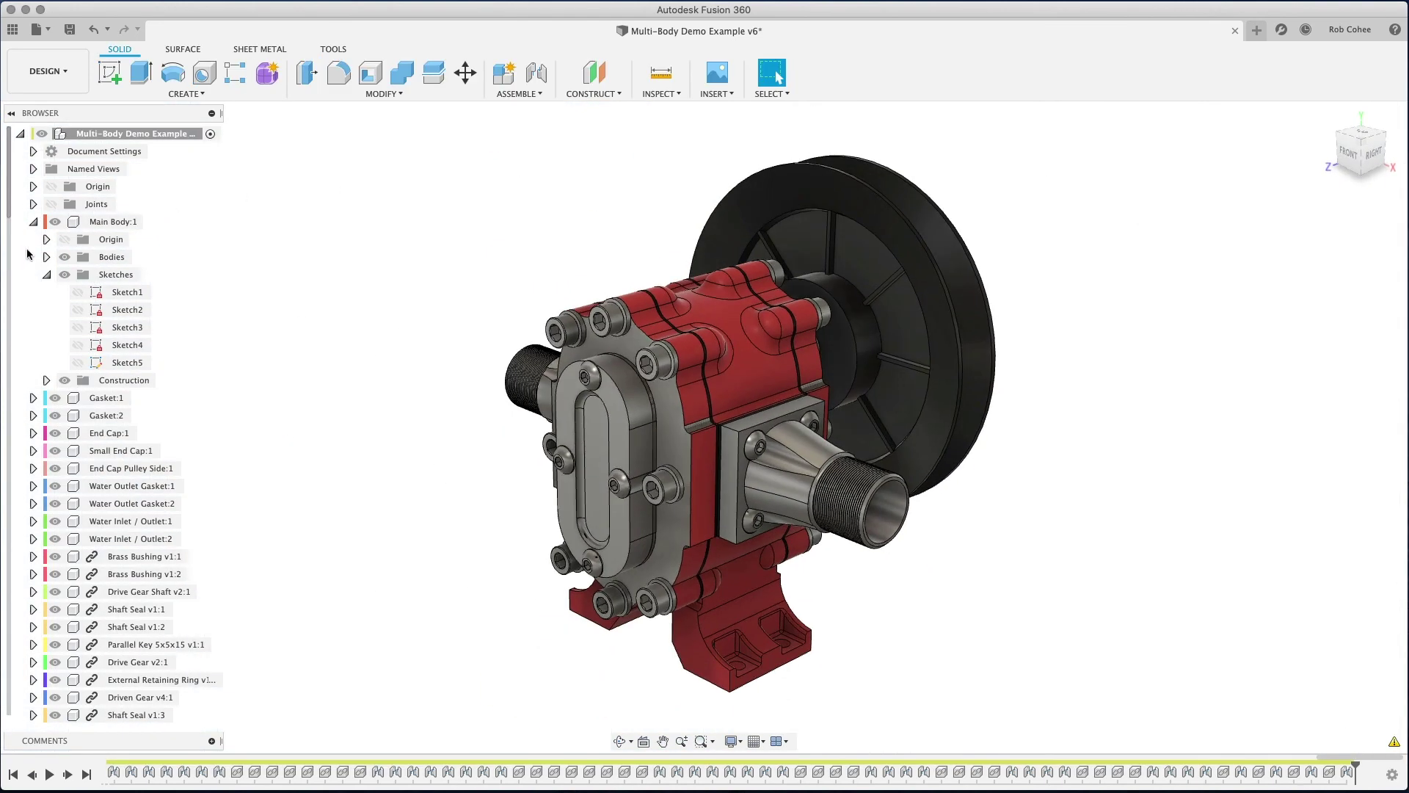
{"action": "left_click", "coordinate": [47, 274]}
{"action": "left_click", "coordinate": [33, 221]}
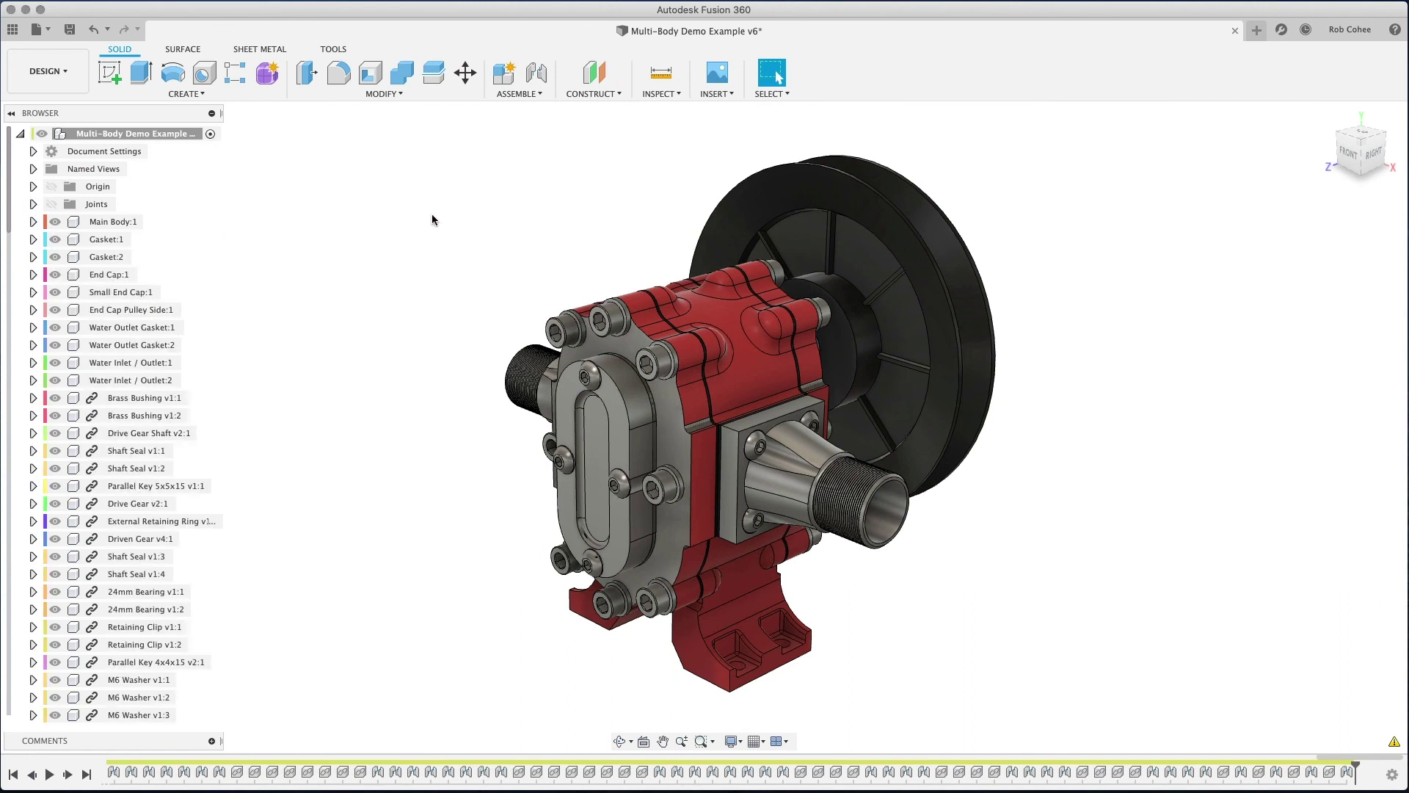